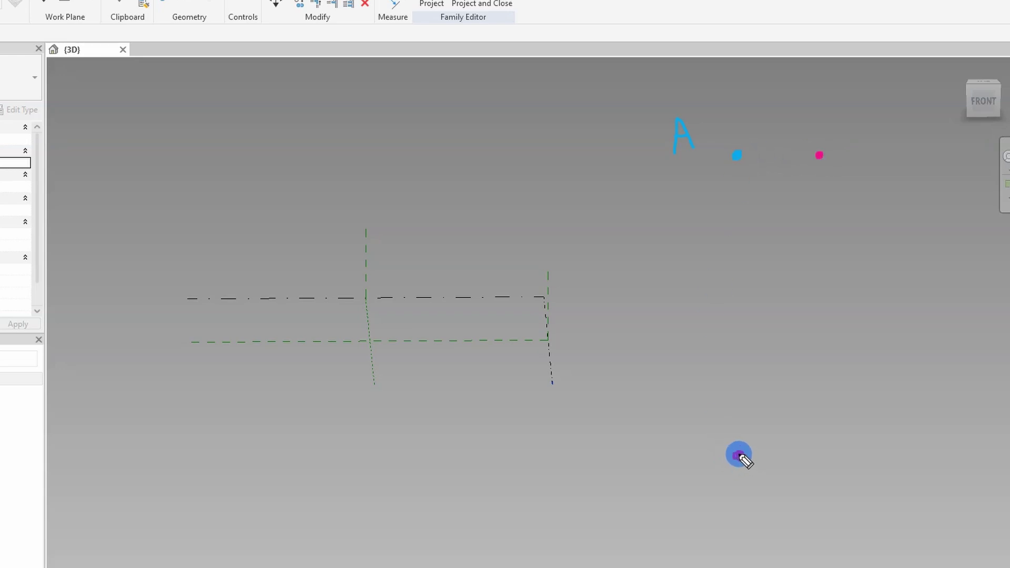
Step: Annotate the layout plan beside the reference planes: label two points Rh, and mark and label three R points
mouse_move(828, 99)
left_mouse_down()
mouse_move(829, 119)
mouse_move(830, 101)
mouse_move(847, 128)
left_mouse_up()
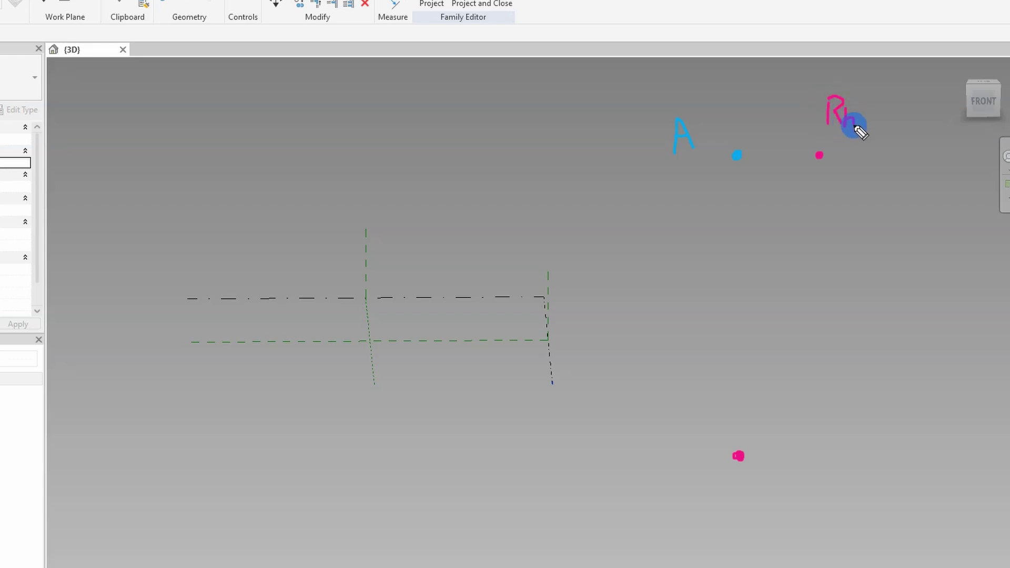
left_click_drag(660, 437, 692, 472)
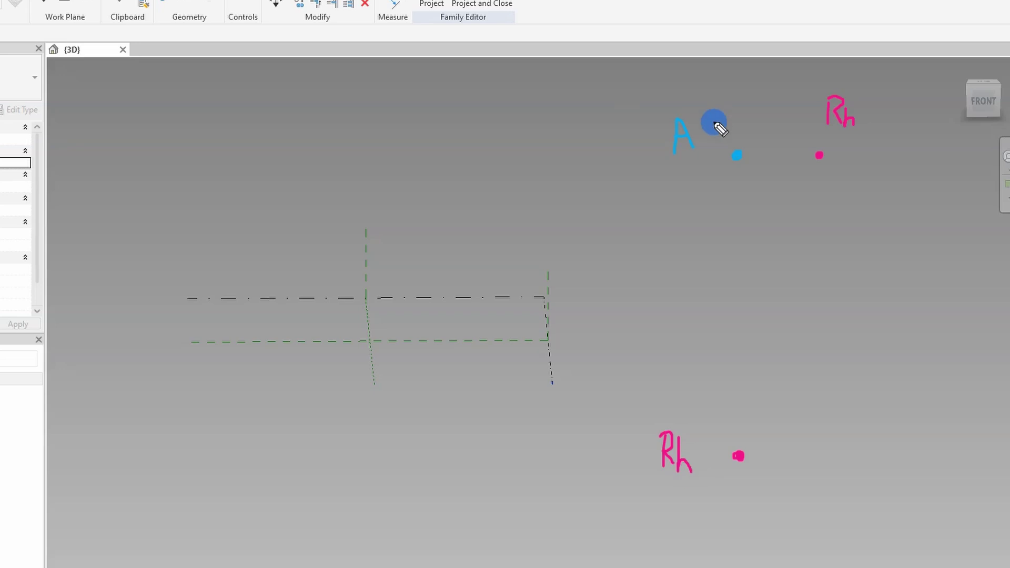
left_click(819, 168)
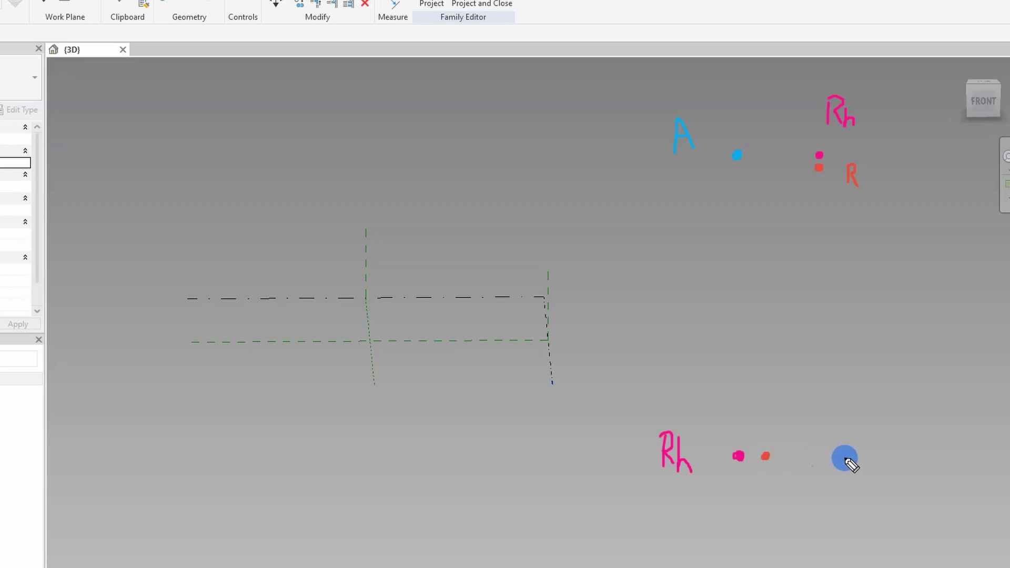
left_click(867, 457)
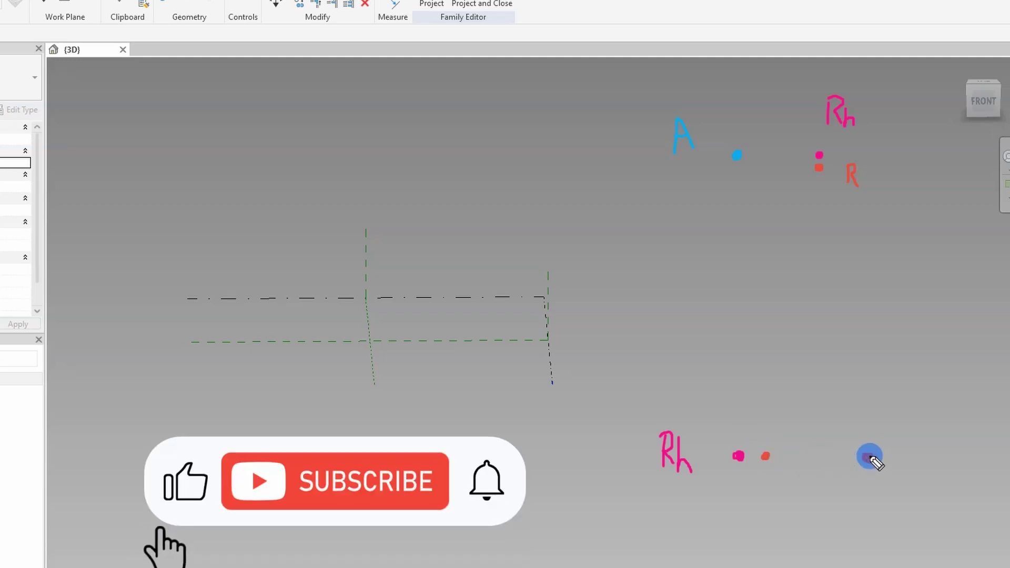
mouse_move(765, 476)
left_mouse_down()
mouse_move(765, 495)
mouse_move(769, 487)
mouse_move(775, 495)
left_mouse_up()
mouse_move(888, 469)
left_mouse_down()
mouse_move(886, 494)
mouse_move(900, 472)
mouse_move(901, 497)
left_mouse_up()
Step: Sketch a green four-sided outline through A and the three R points, and mark its upper width x and lower width y
mouse_move(737, 156)
left_mouse_down()
mouse_move(818, 169)
mouse_move(867, 455)
left_mouse_up()
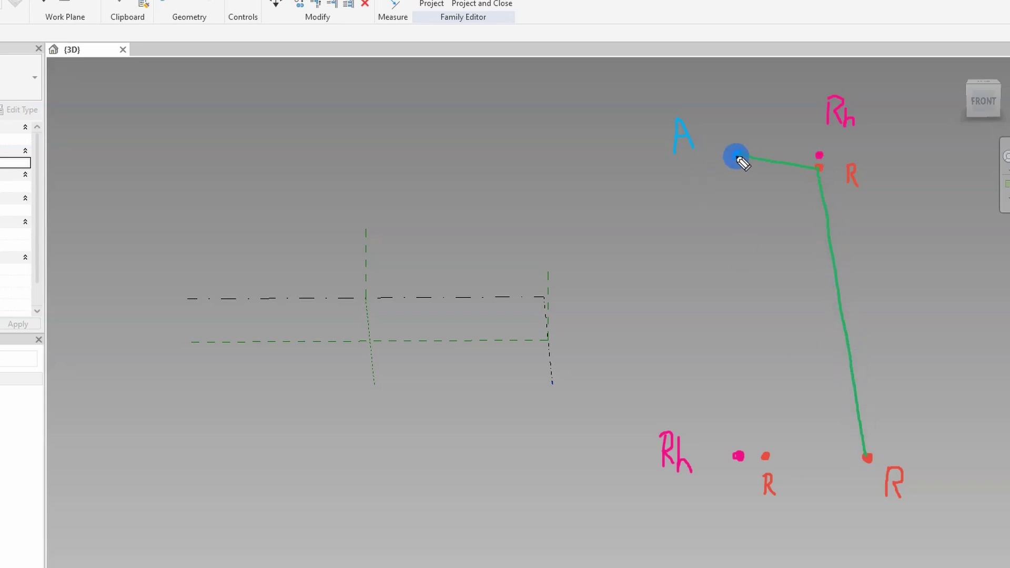
mouse_move(740, 175)
left_mouse_down()
mouse_move(768, 458)
mouse_move(855, 458)
left_mouse_up()
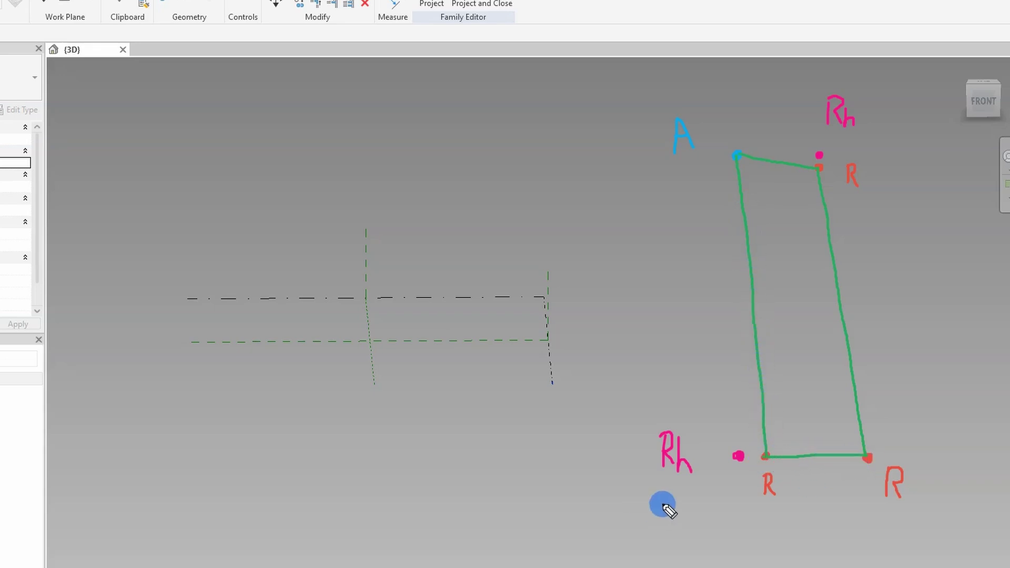
left_click_drag(772, 521, 772, 533)
left_click_drag(883, 520, 756, 522)
left_click_drag(822, 534, 800, 560)
left_click_drag(733, 121, 734, 133)
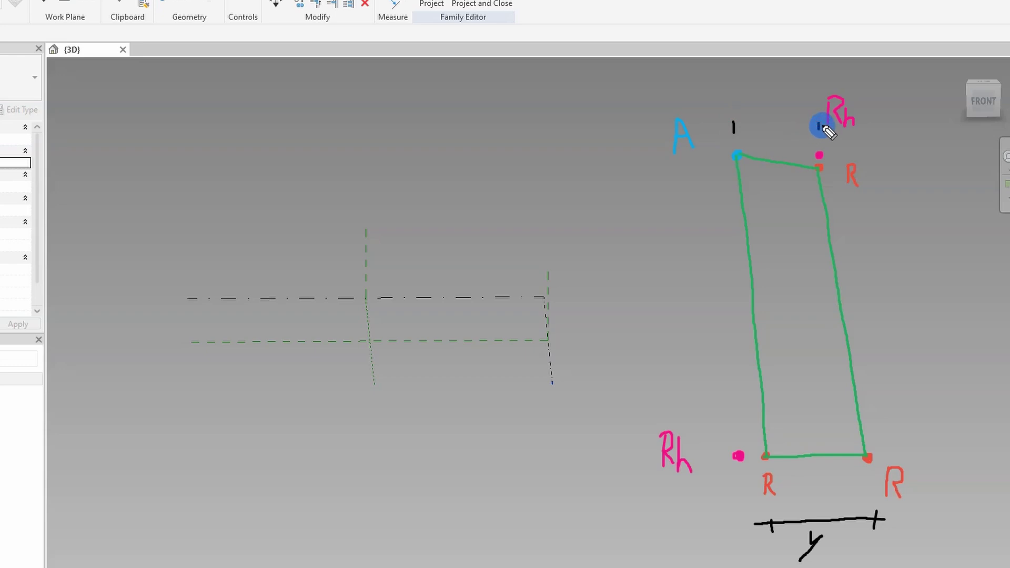
left_click_drag(820, 126, 730, 124)
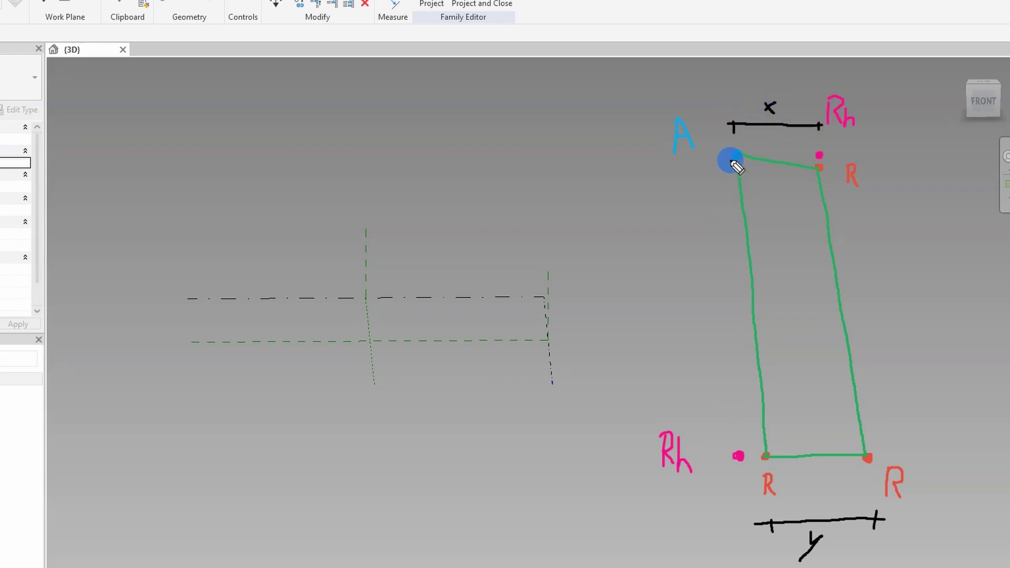
Step: Draw a dotted vertical guide from A down to the lower Rh point and mark the offset z to the nearby R point
left_click_drag(735, 173, 735, 179)
left_click_drag(734, 191, 733, 228)
left_click_drag(732, 253, 733, 356)
left_click_drag(739, 389, 738, 415)
left_click_drag(737, 429, 738, 432)
mouse_move(736, 445)
left_mouse_down()
mouse_move(739, 482)
mouse_move(731, 471)
mouse_move(759, 500)
left_mouse_up()
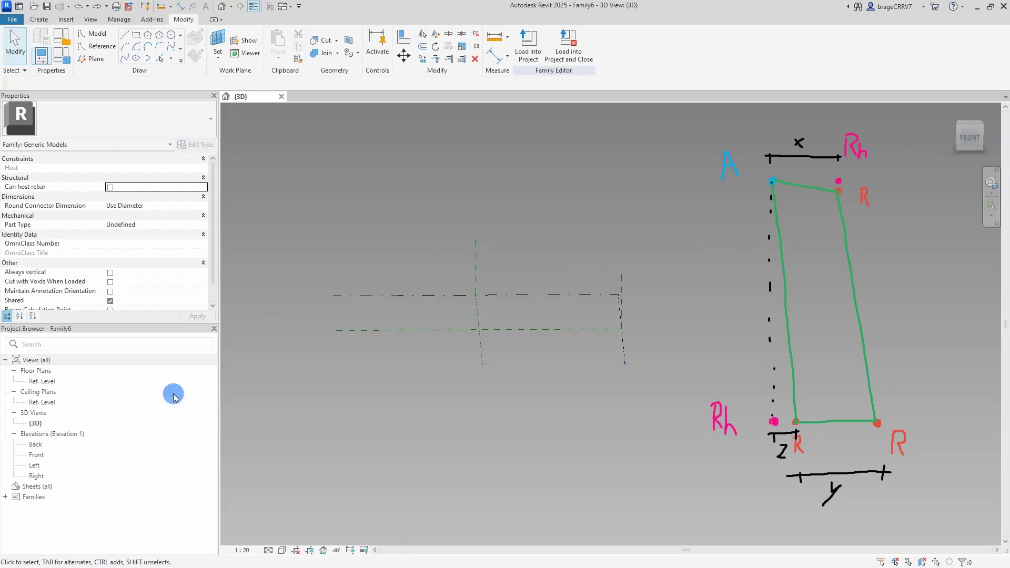
Step: Open the Front elevation and tile it beside the 3D view
double_click(37, 455)
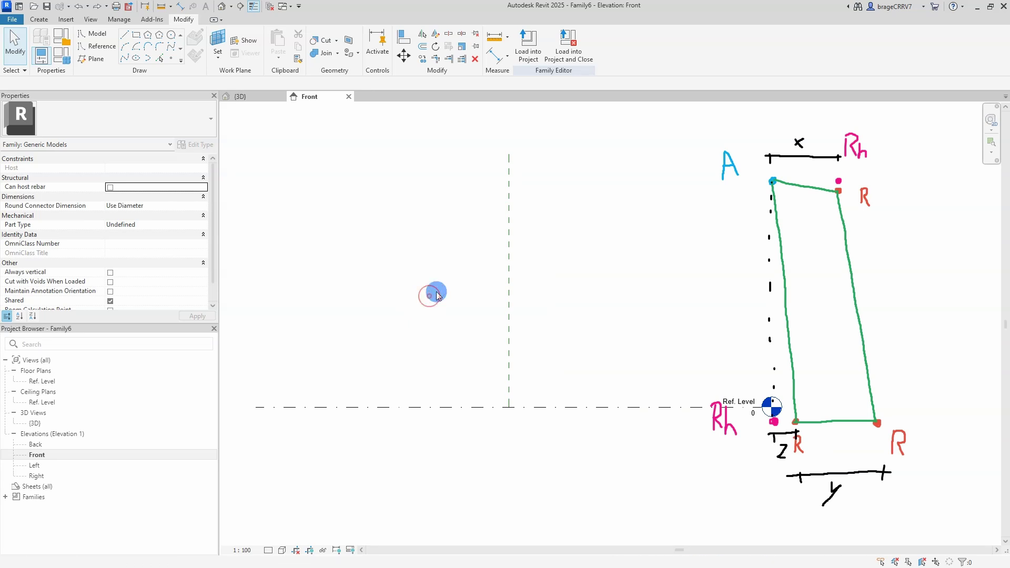
key("w")
key("t")
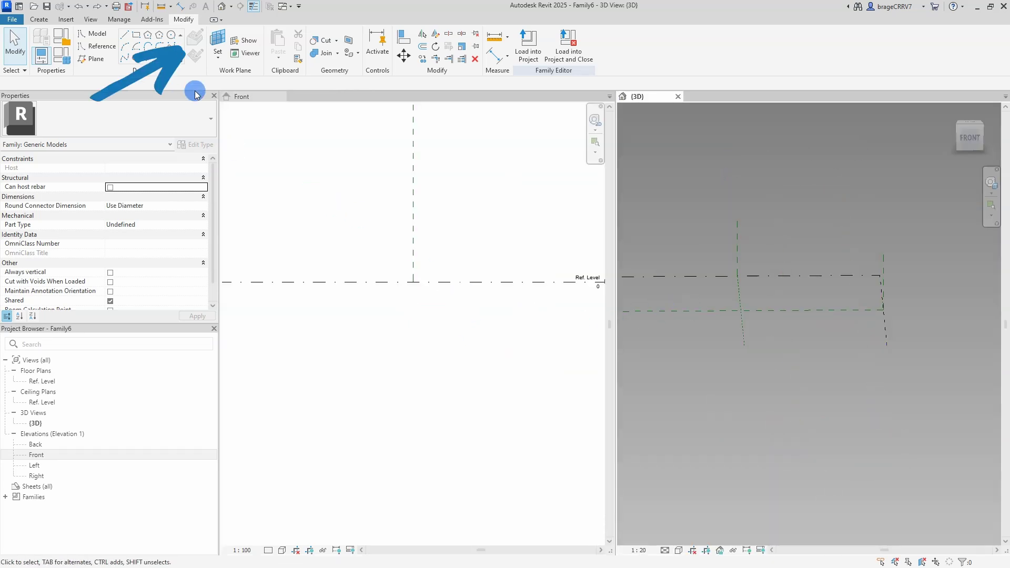
Step: Start placing reference points with Reference Plane : Center (Front/Back) as the work plane
left_click(171, 58)
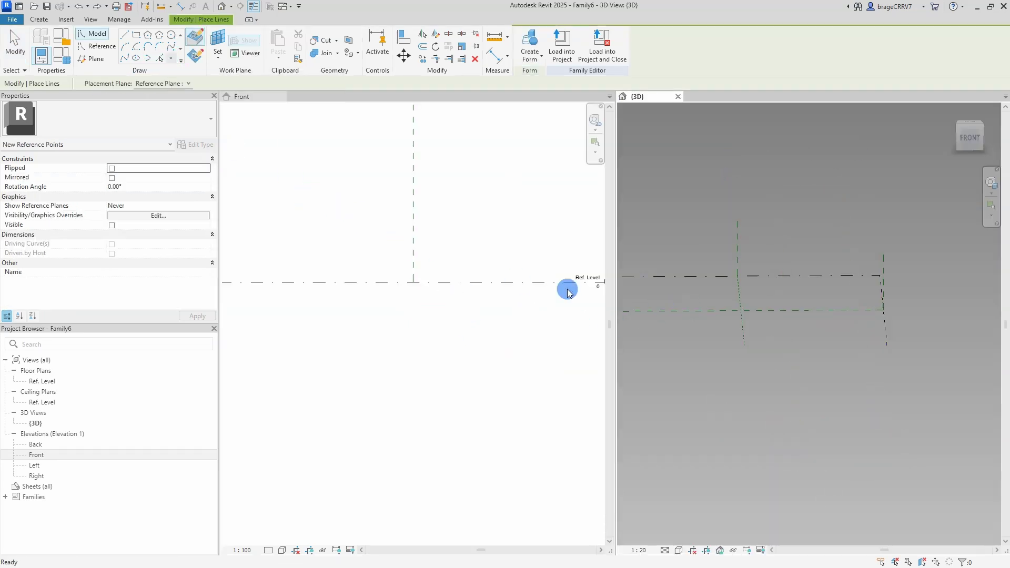
left_click(414, 273)
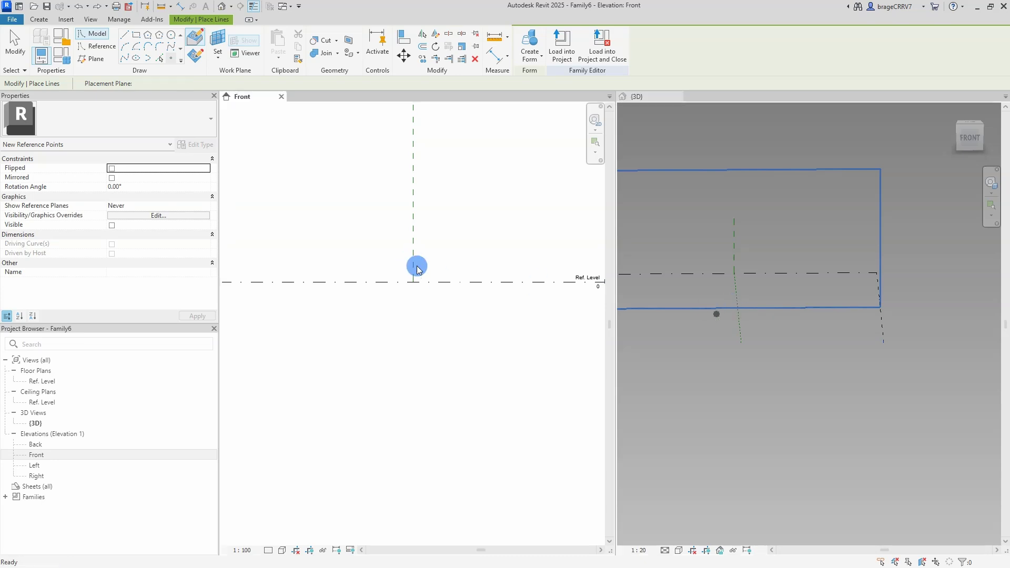
left_click(496, 289)
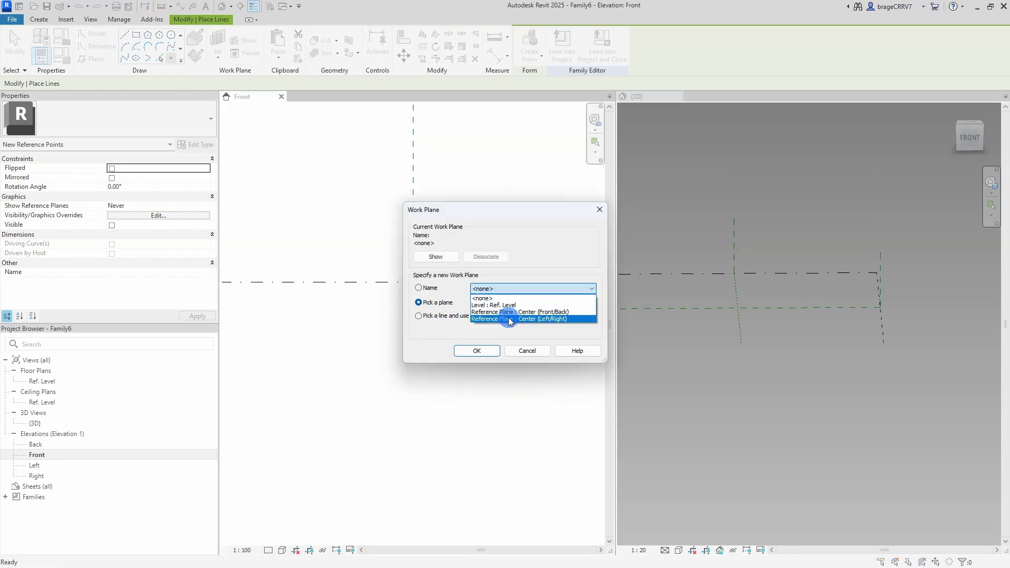
left_click(510, 313)
left_click(492, 362)
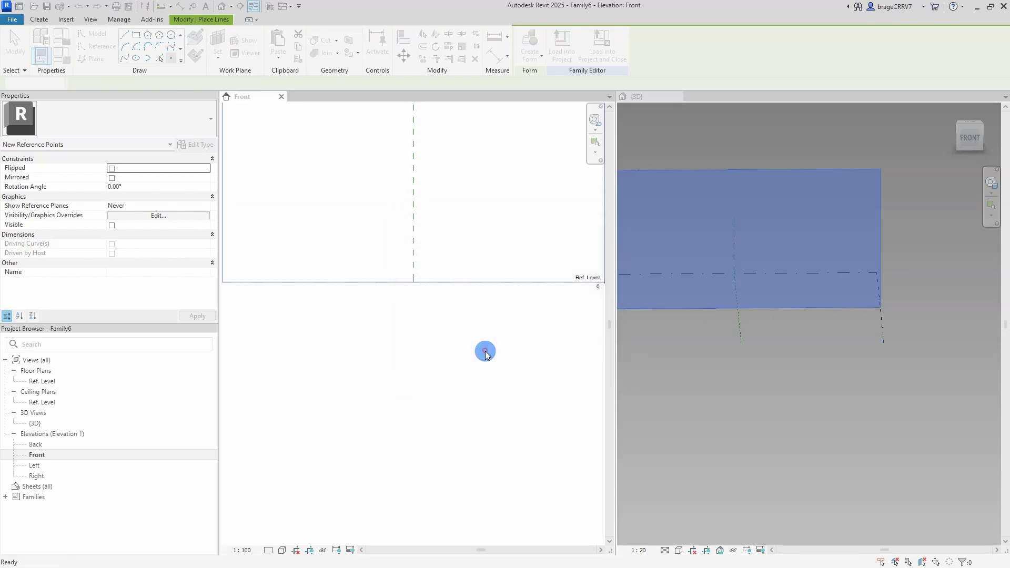
Step: Place a reference point where the center reference planes meet at Ref. Level, and remove the stray point beside it
left_click(734, 304)
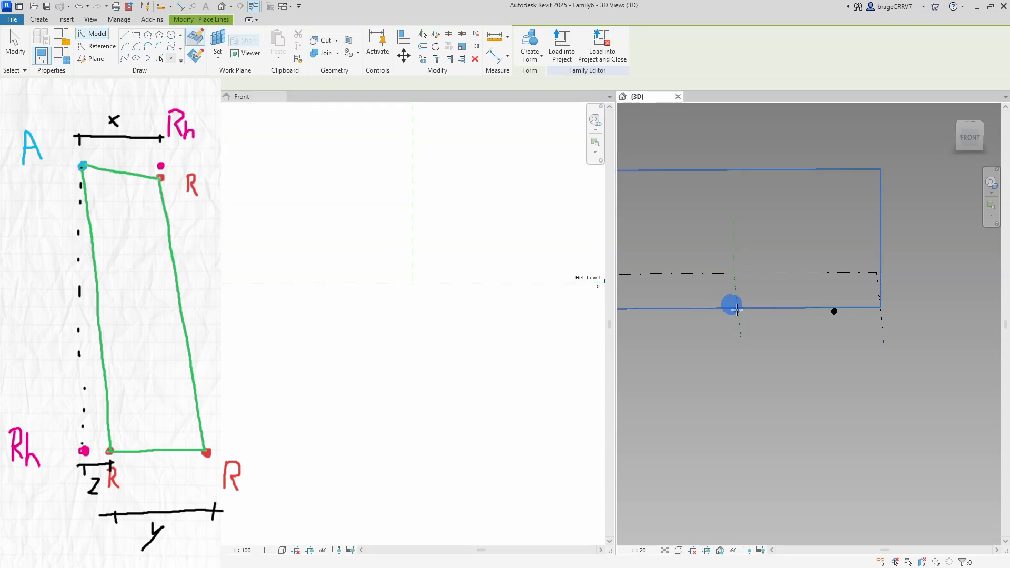
left_click(423, 255)
left_click(413, 282)
key("Escape")
left_click(742, 349)
left_click(834, 313)
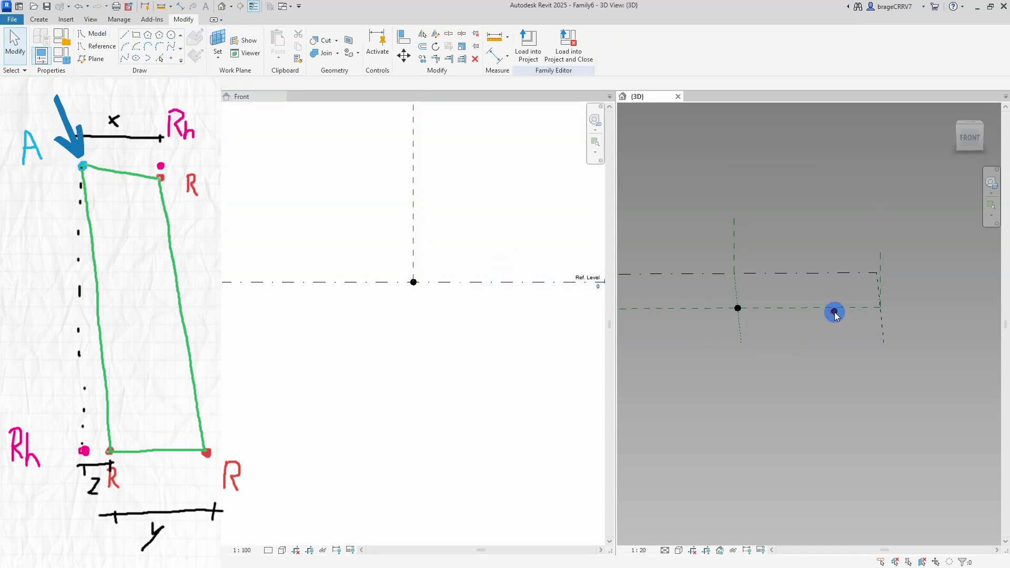
middle_click_drag(835, 315, 764, 333, "shift")
Step: Make the reference point at the intersection of the center planes adaptive
left_click(408, 297)
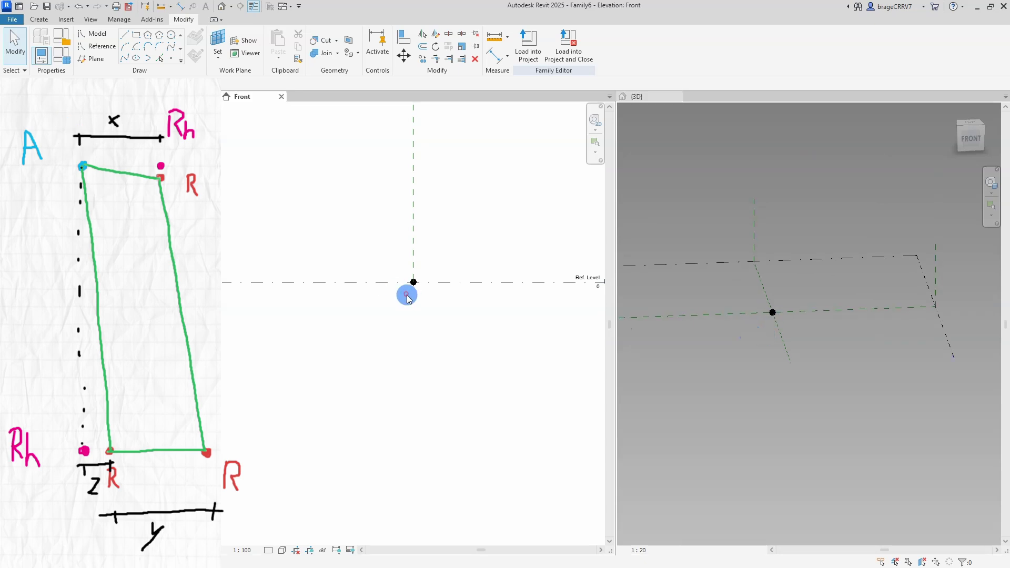
left_click(773, 317)
left_click(773, 314)
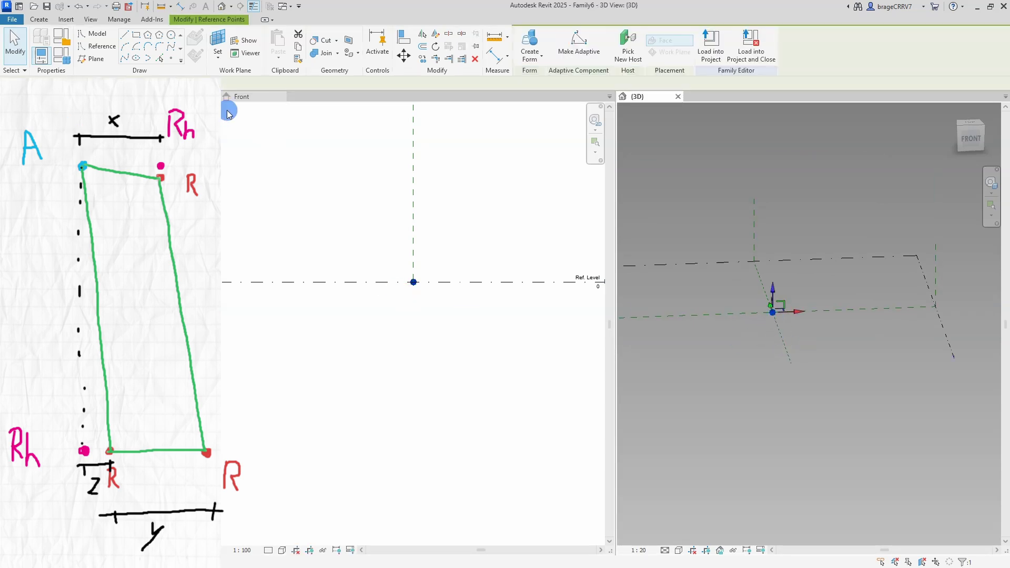
left_click(579, 45)
left_click(815, 389)
middle_click_drag(815, 389, 815, 382, "shift")
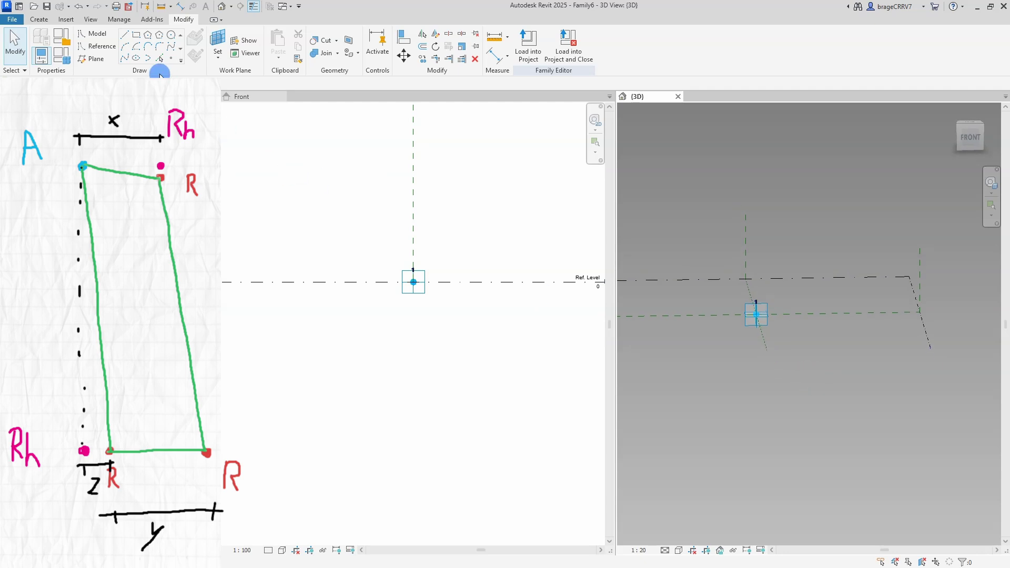
Step: Place a reference point hosted on the adaptive point and offset it about 598 mm horizontally along its local axis
left_click(170, 60)
left_click(215, 43)
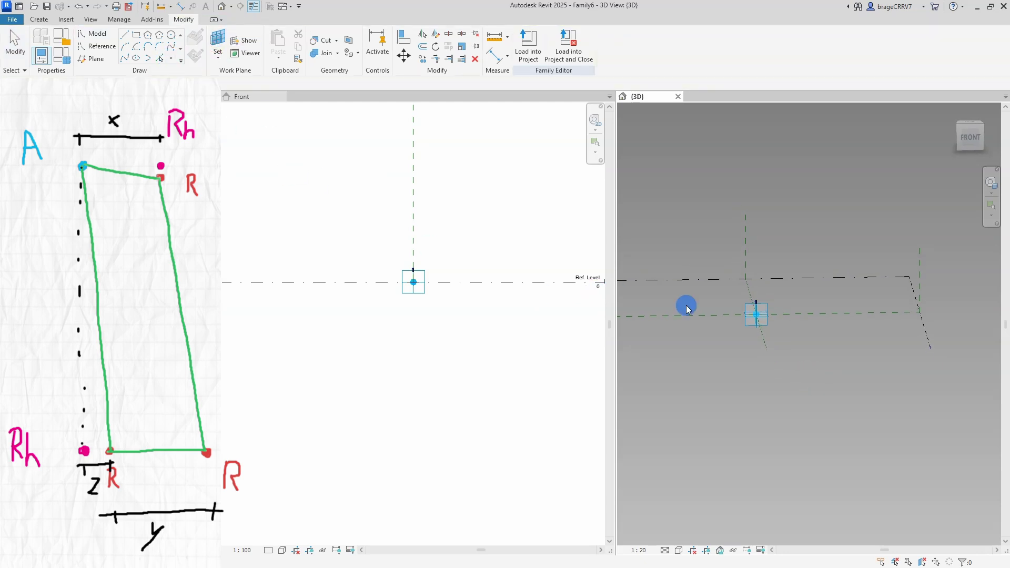
middle_click_drag(770, 316, 753, 295, "shift")
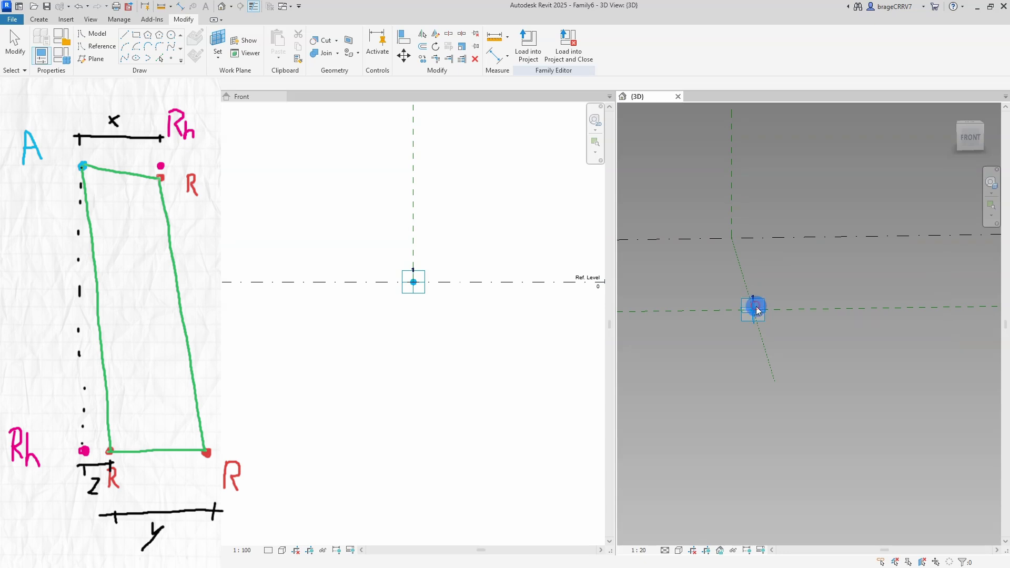
key("l")
key("i")
key("Escape")
left_click(753, 310)
left_click_drag(776, 310, 794, 311, "ctrl")
left_click(783, 338)
scroll(768, 314, "up", 2)
scroll(768, 314, "up", 2)
middle_click_drag(788, 334, 870, 342)
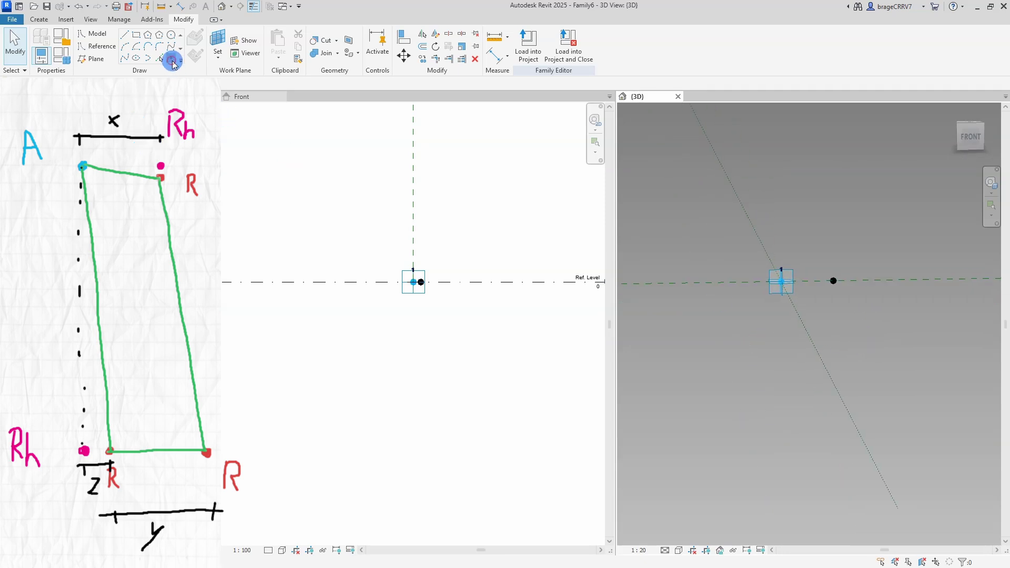
Step: Place a second reference point hosted on the adaptive point and move it straight down to the lower Rh position
left_click(170, 58)
left_click(216, 44)
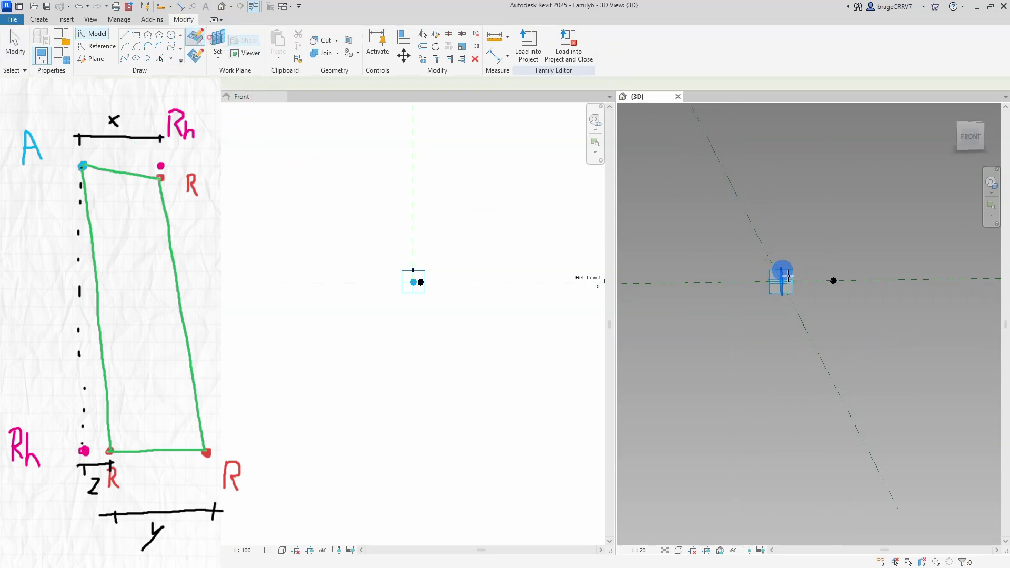
key("l")
key("i")
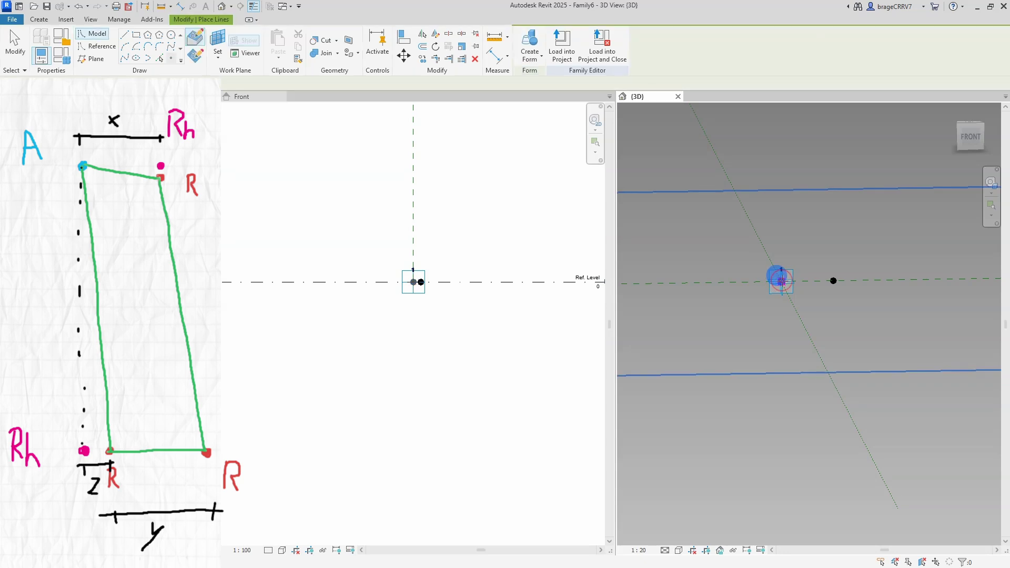
key("Escape")
left_click(782, 284)
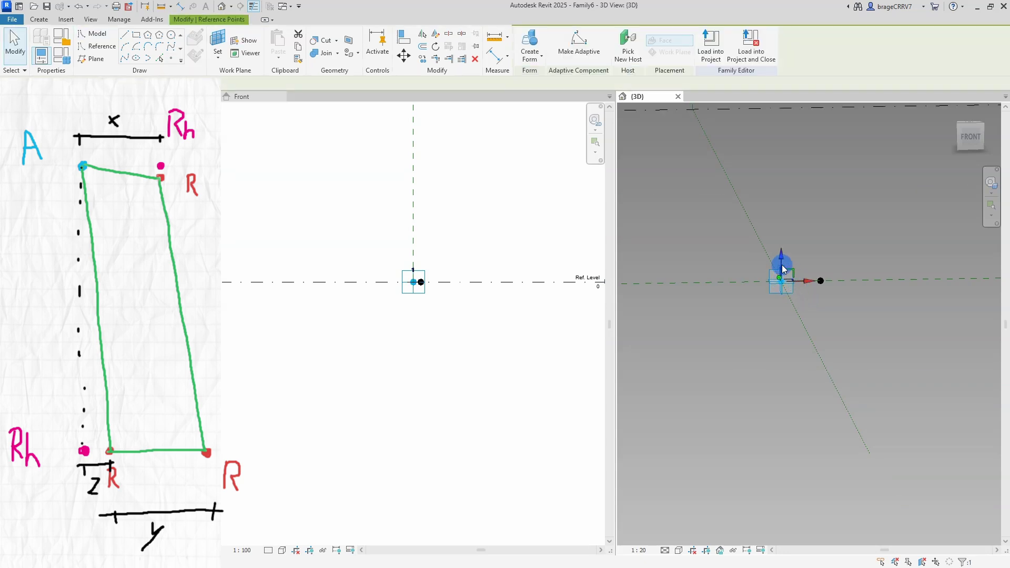
mouse_move(782, 284)
left_mouse_down()
mouse_move(784, 374)
mouse_move(762, 357)
mouse_move(761, 395)
left_mouse_up()
middle_click_drag(761, 395, 751, 385)
left_click(772, 370)
left_click_drag(761, 353, 747, 384)
left_click(718, 363)
scroll(753, 390, "up", 2)
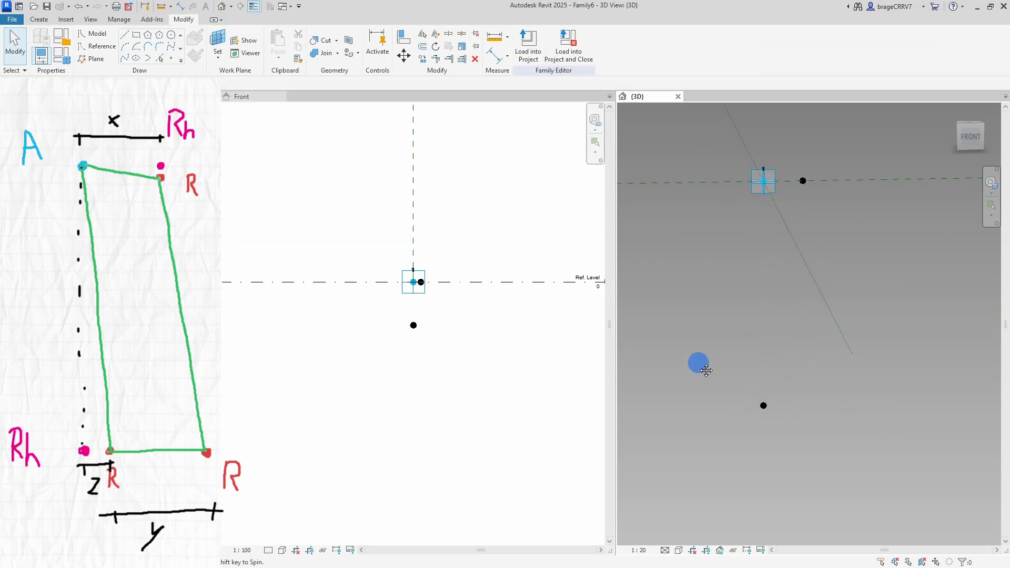
Step: Place a reference point hosted on the horizontally offset Rh point and move it slightly below its host
left_click(168, 58)
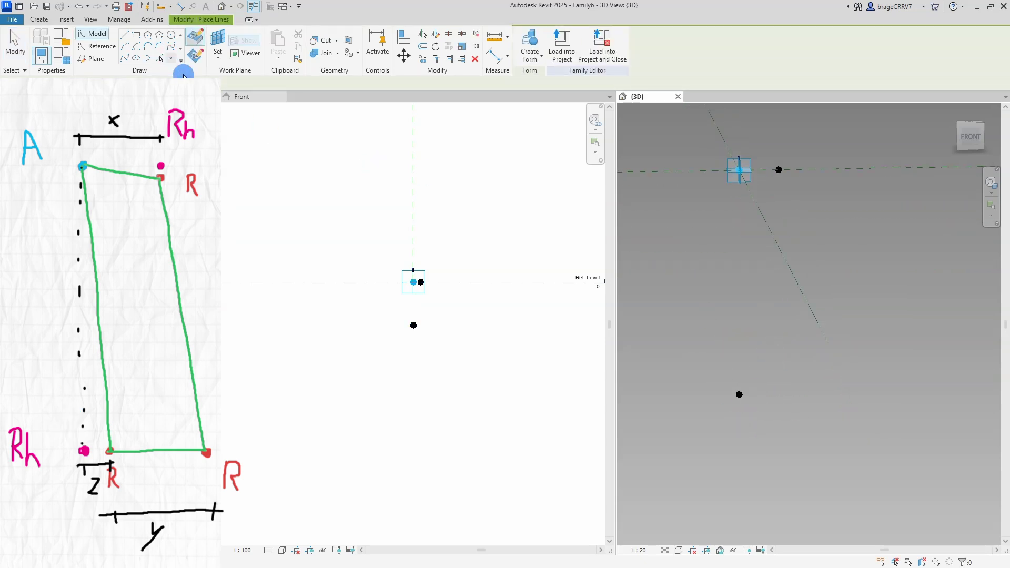
key("Escape")
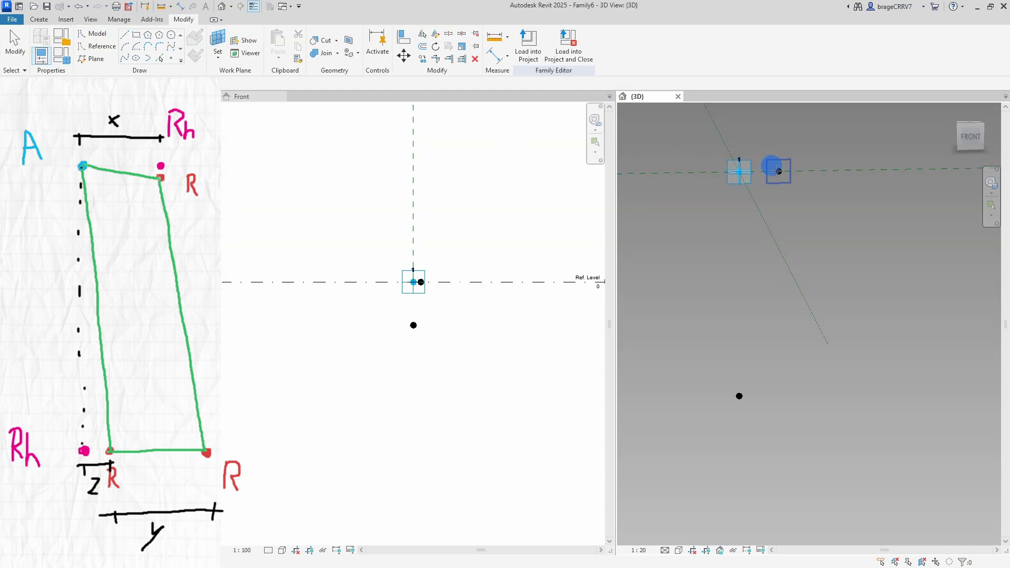
key("Return")
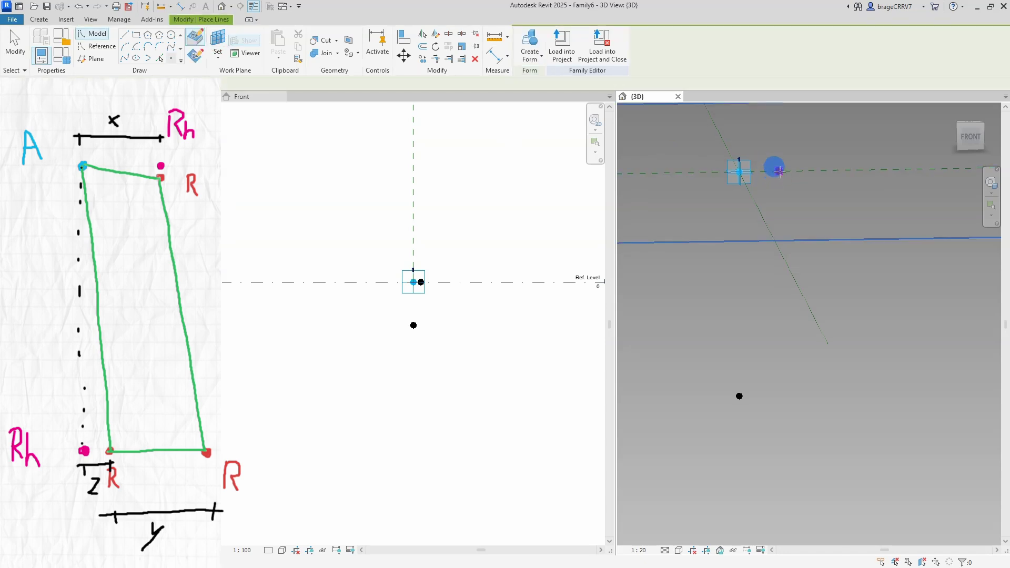
left_click(779, 171)
key("Return")
left_click(778, 171)
left_click(546, 322)
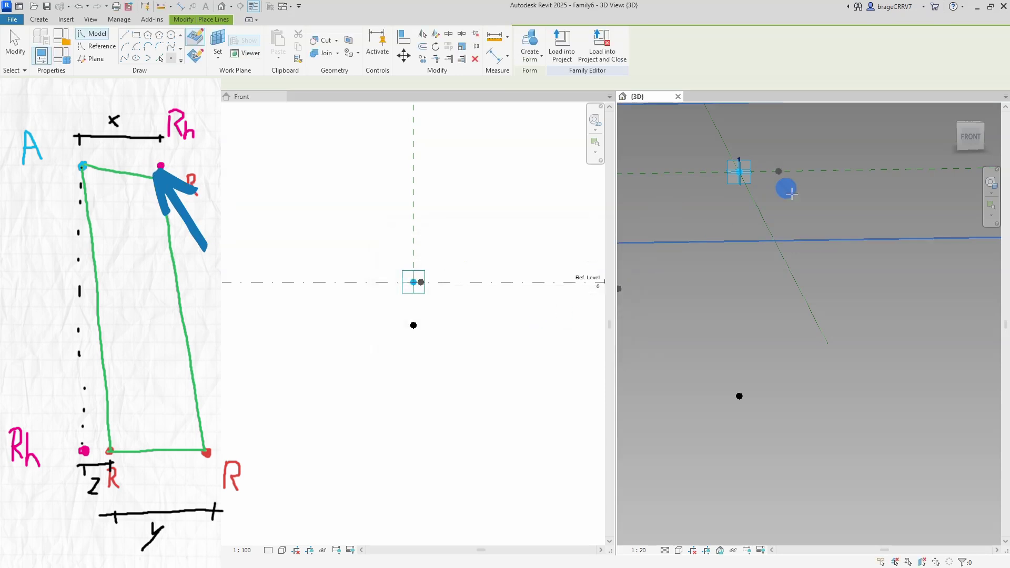
key("Escape")
left_click(778, 174)
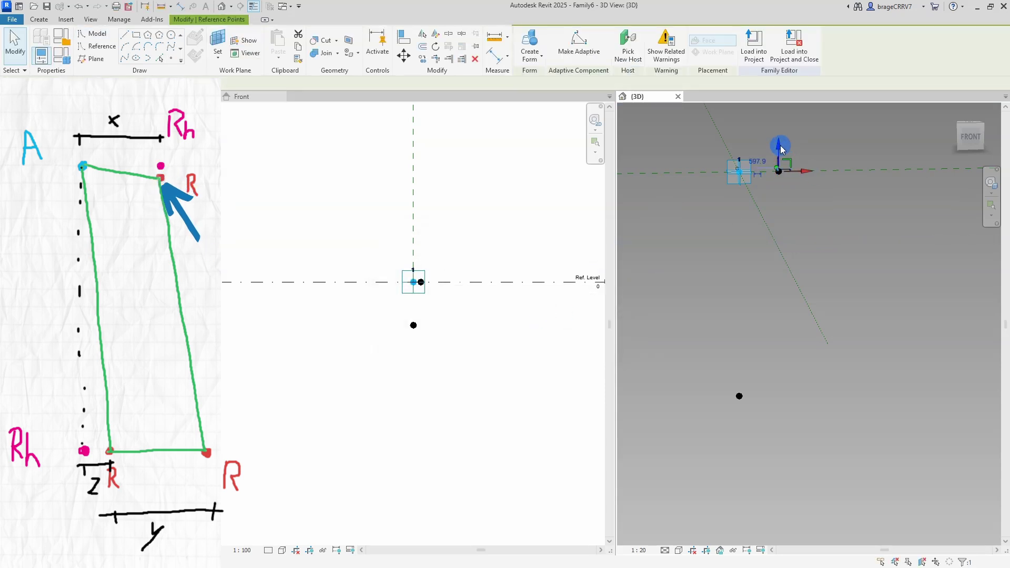
key("Escape")
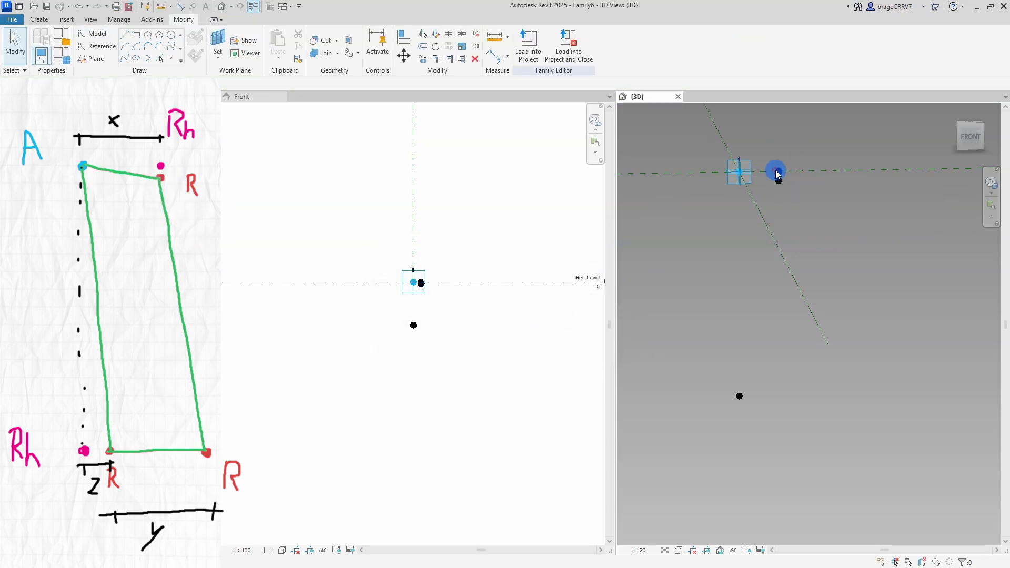
left_click(777, 174)
left_click(720, 271)
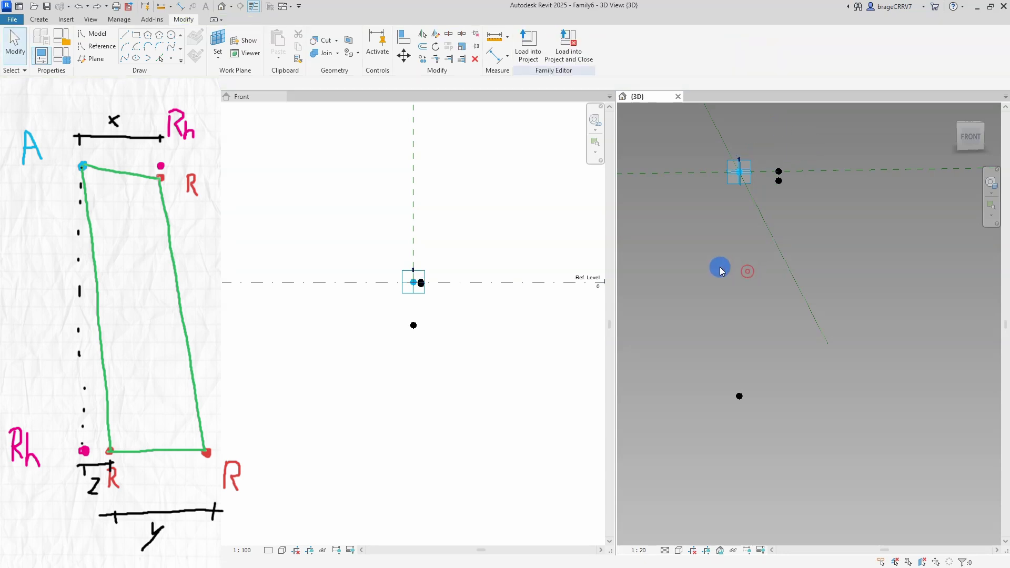
middle_click_drag(740, 328, 735, 322)
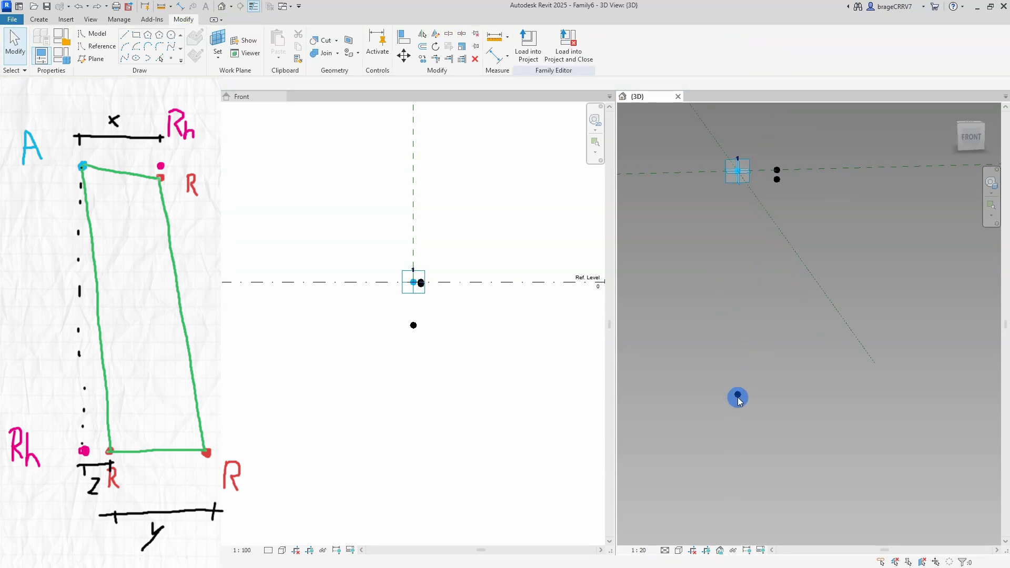
Step: Place a reference point hosted on the lower Rh point and offset it horizontally about 383 mm from its host
left_click(216, 48)
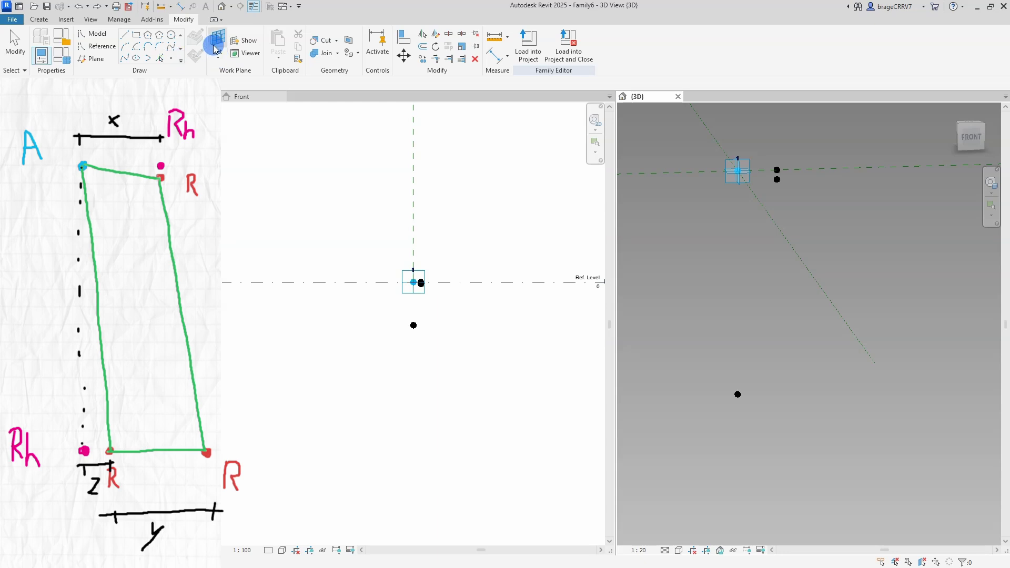
left_click(743, 394)
left_click(737, 393)
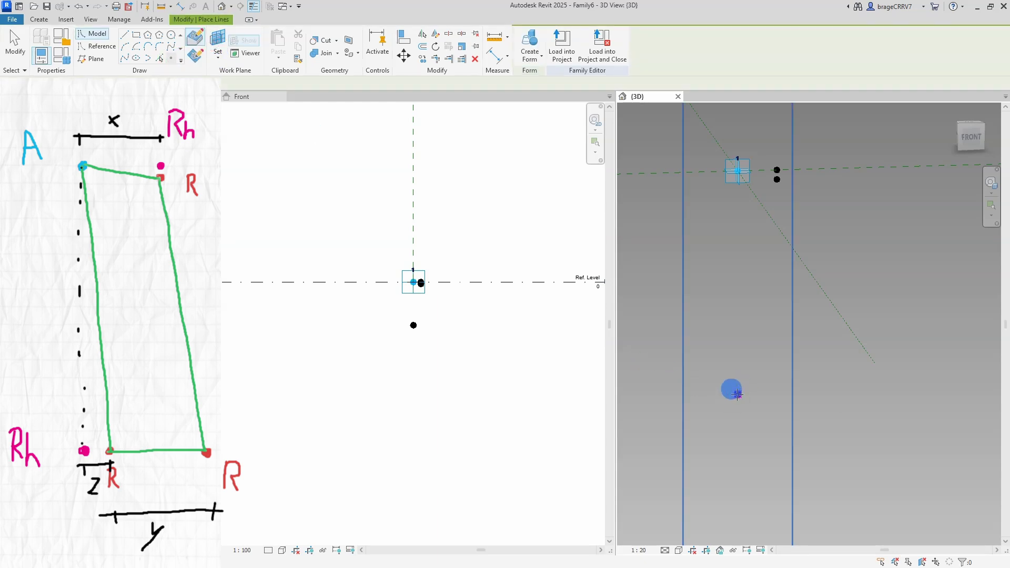
left_click(737, 394)
left_click(545, 322)
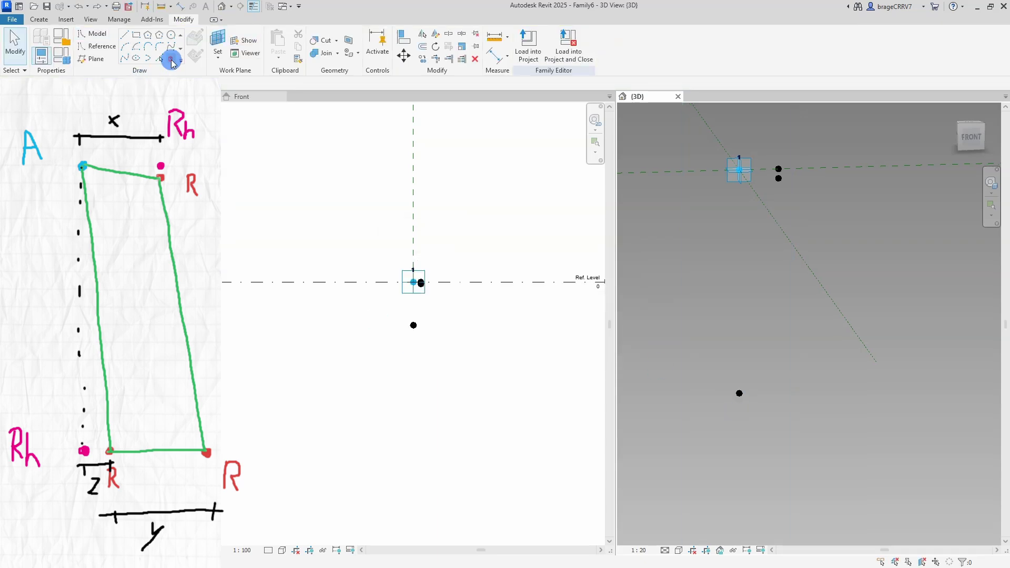
left_click(171, 59)
left_click(737, 393)
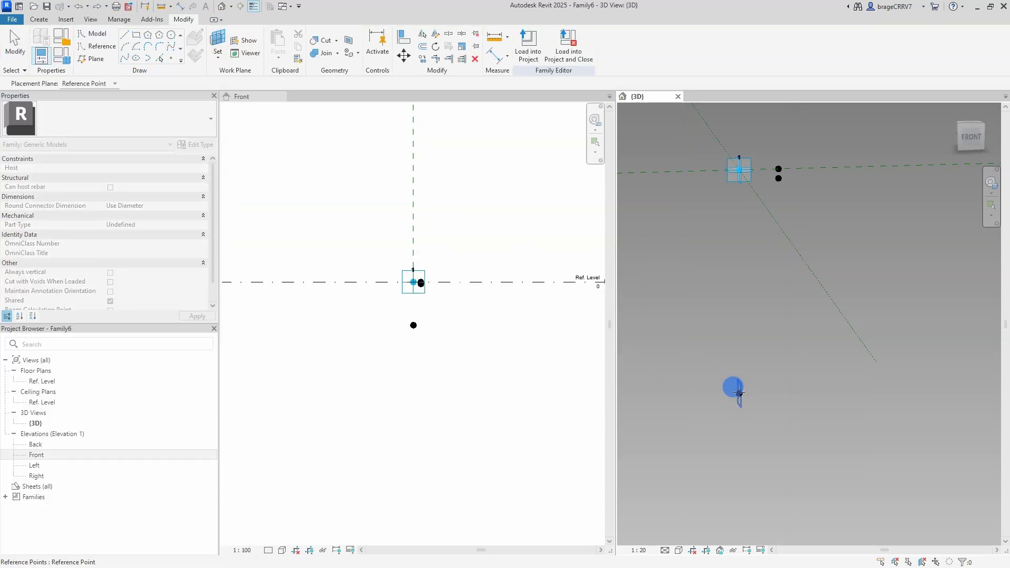
left_click(738, 392)
left_click(533, 322)
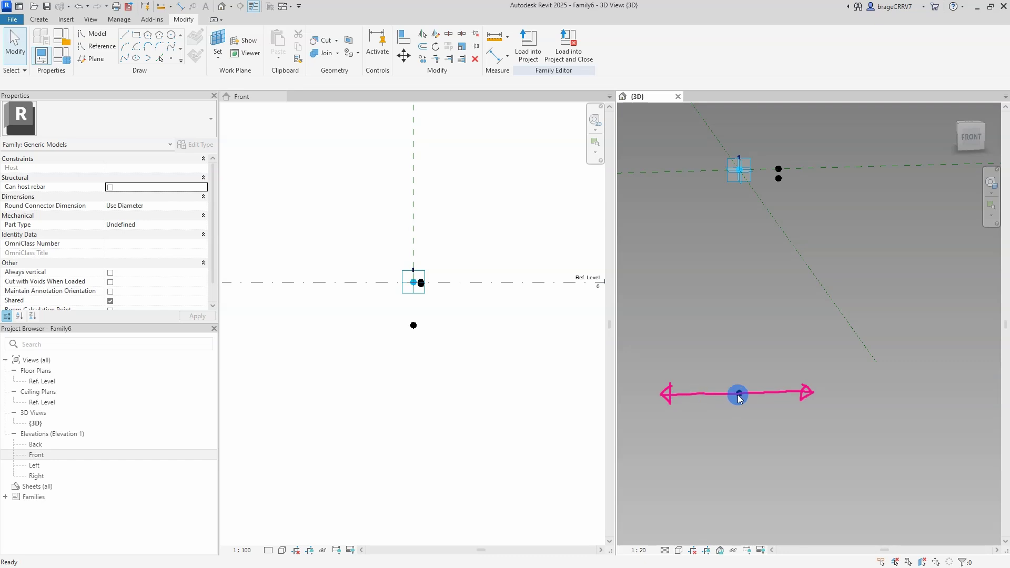
mouse_move(739, 394)
left_mouse_down()
mouse_move(788, 396)
mouse_move(701, 393)
mouse_move(786, 395)
left_mouse_up()
left_click(787, 436)
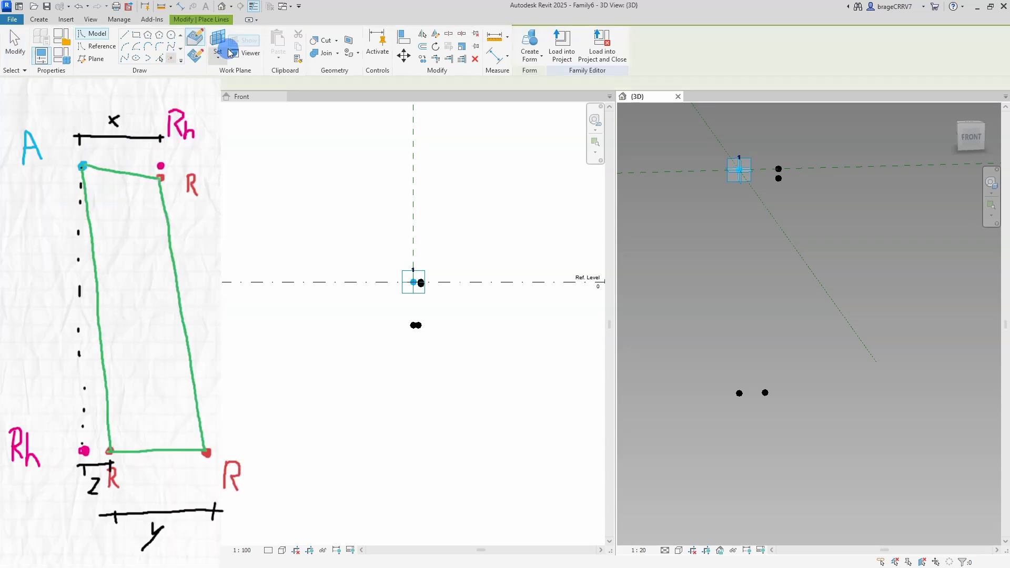
Step: Place a reference point hosted on the lower offset point and move it horizontally to about 815 mm from the lower Rh point
left_click(766, 392)
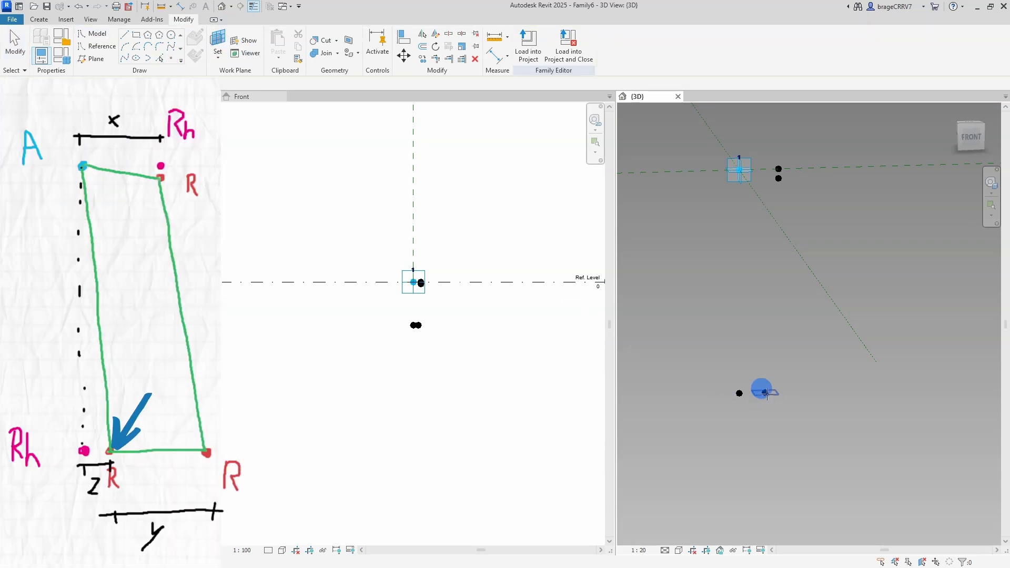
key("Tab")
left_click(766, 395)
left_click(766, 395)
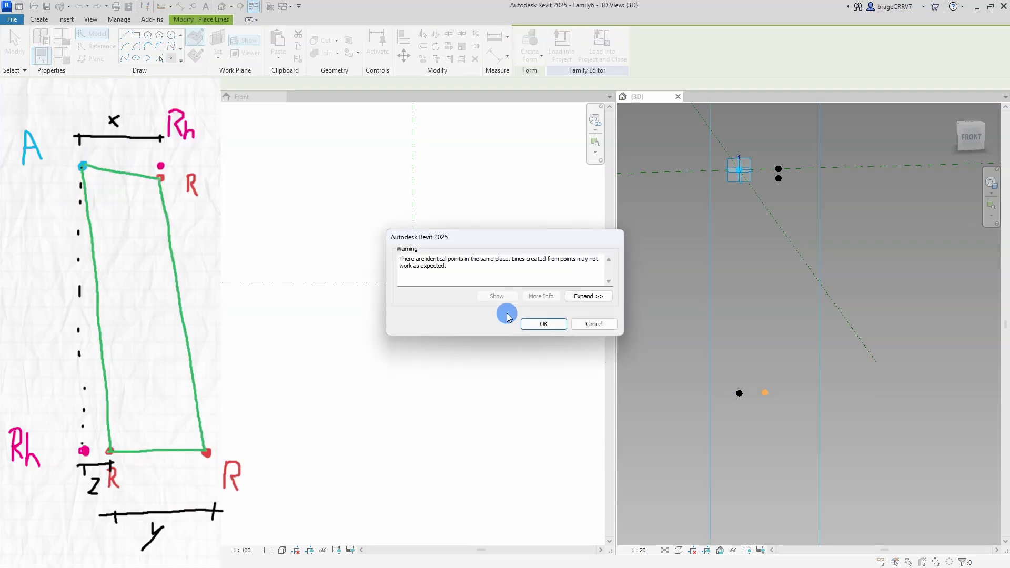
left_click(532, 318)
left_click(767, 392)
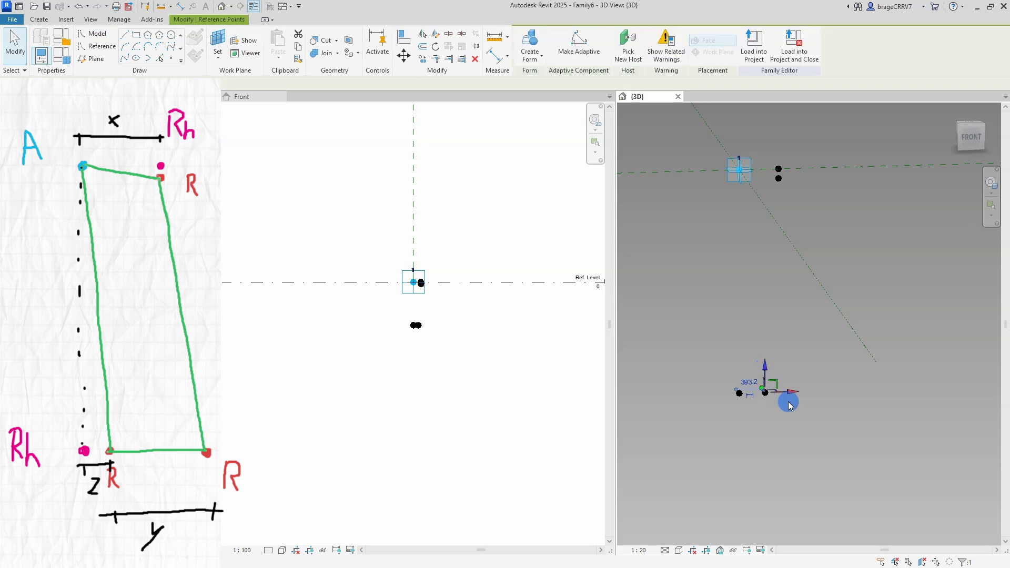
mouse_move(788, 405)
left_mouse_down()
mouse_move(806, 390)
mouse_move(820, 396)
left_mouse_up()
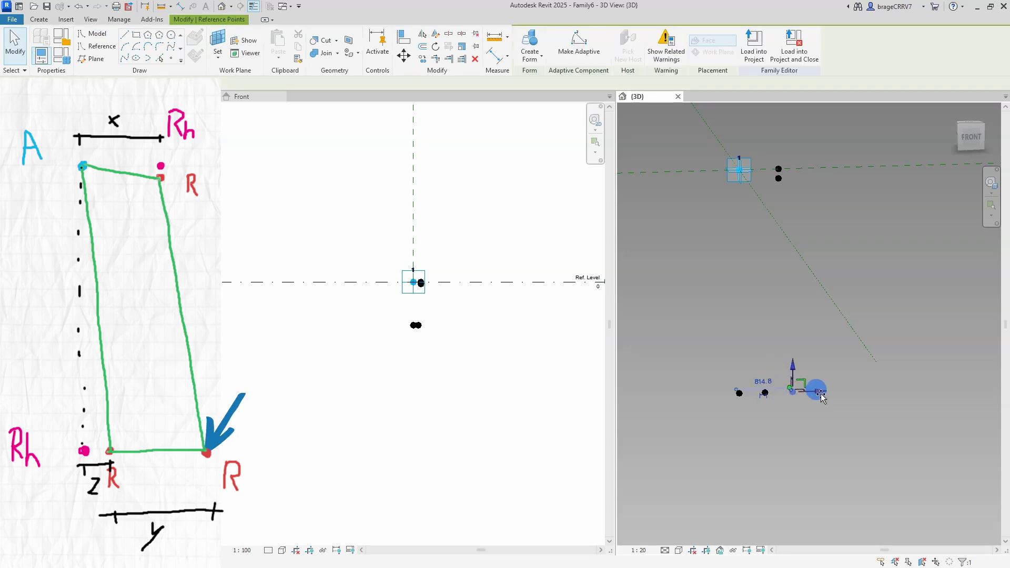
left_click(773, 462)
Step: Connect the adaptive point with lines to the upper R point and to the nearer lower R point
mouse_move(779, 449)
middle_mouse_down("shift")
mouse_move(776, 432)
mouse_move(782, 454)
middle_mouse_up("shift")
scroll(427, 297, "up", 5)
middle_click_drag(450, 301, 479, 302)
scroll(464, 302, "up", 1)
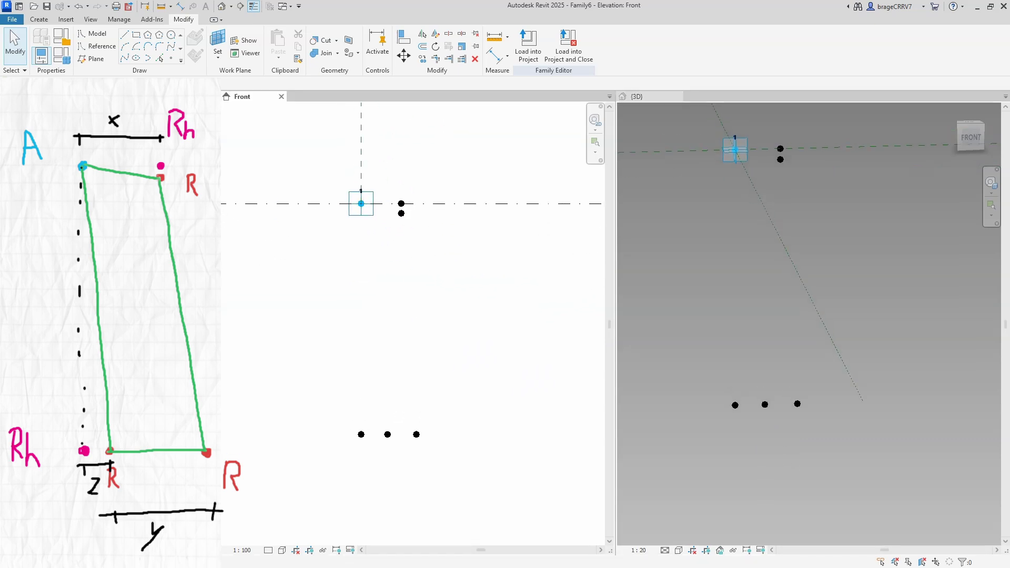
left_click(361, 203)
left_click(401, 213, "ctrl")
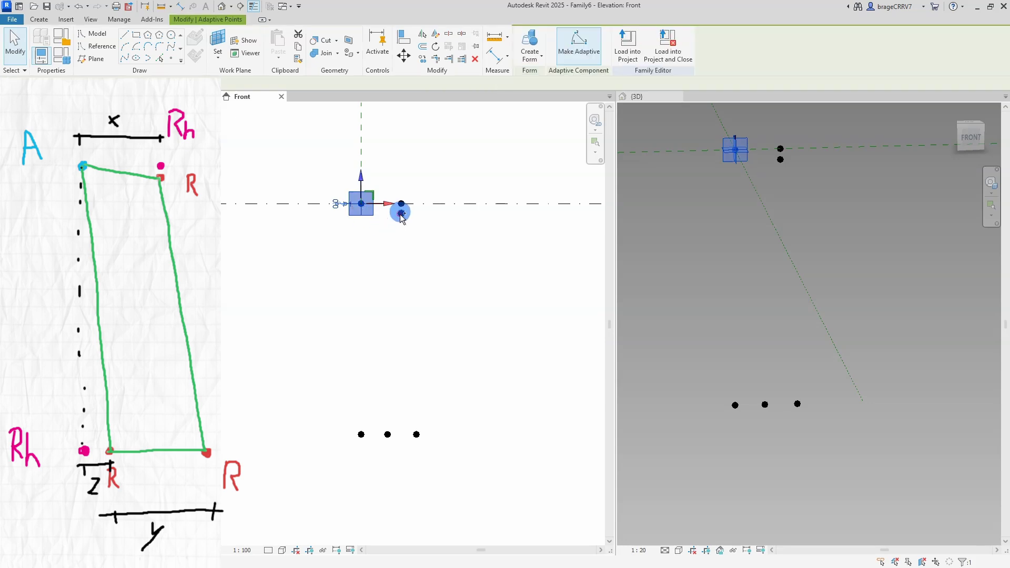
left_click(126, 59)
left_click(324, 266)
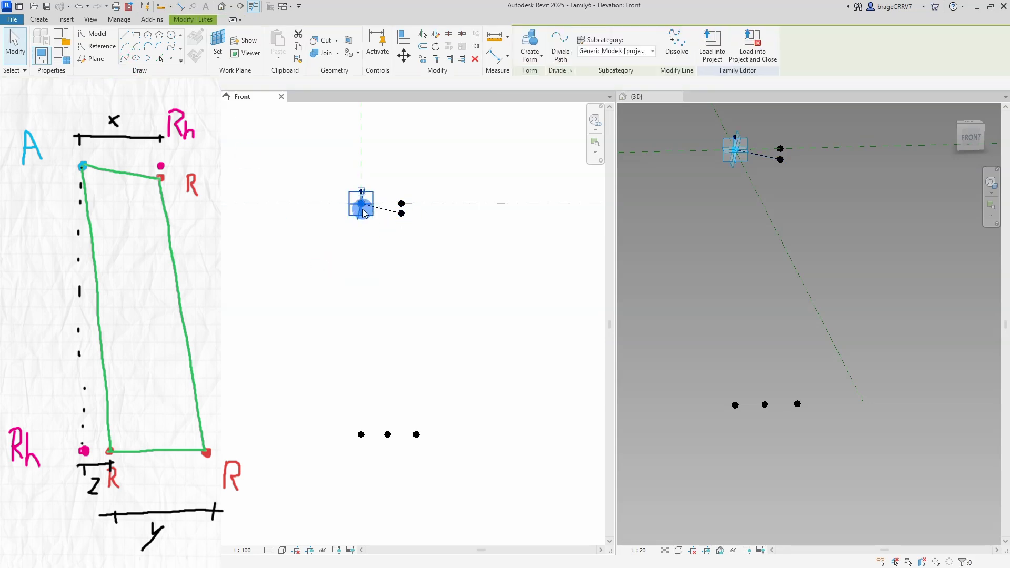
left_click(360, 204)
left_click(388, 434, "ctrl")
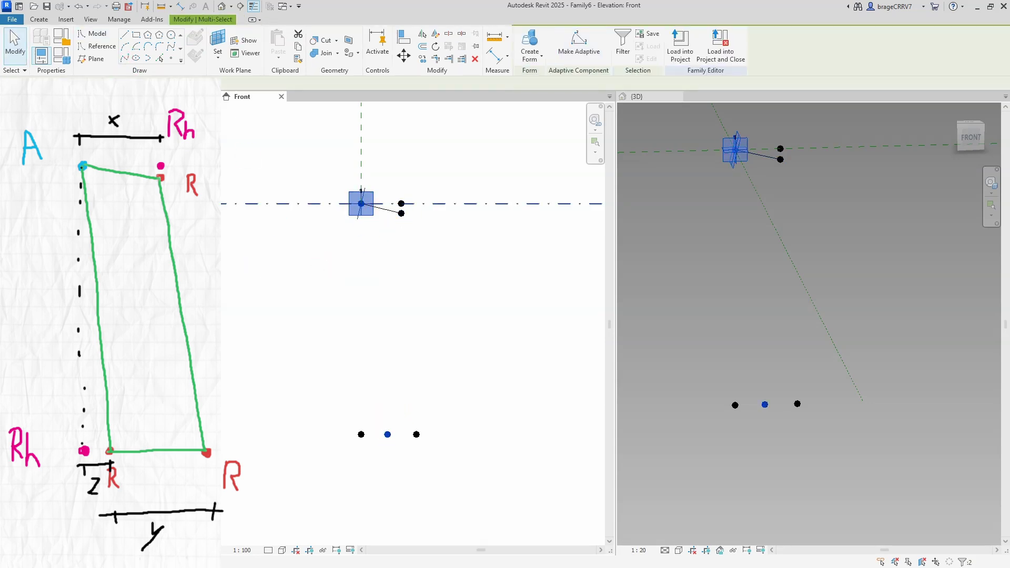
left_click(125, 58)
Step: Close the four-sided profile with lines between the two lower R points and from the outer lower R point to the upper R point
left_click_drag(375, 415, 435, 453)
left_click(126, 58)
left_click_drag(365, 409, 440, 456)
left_click(401, 212)
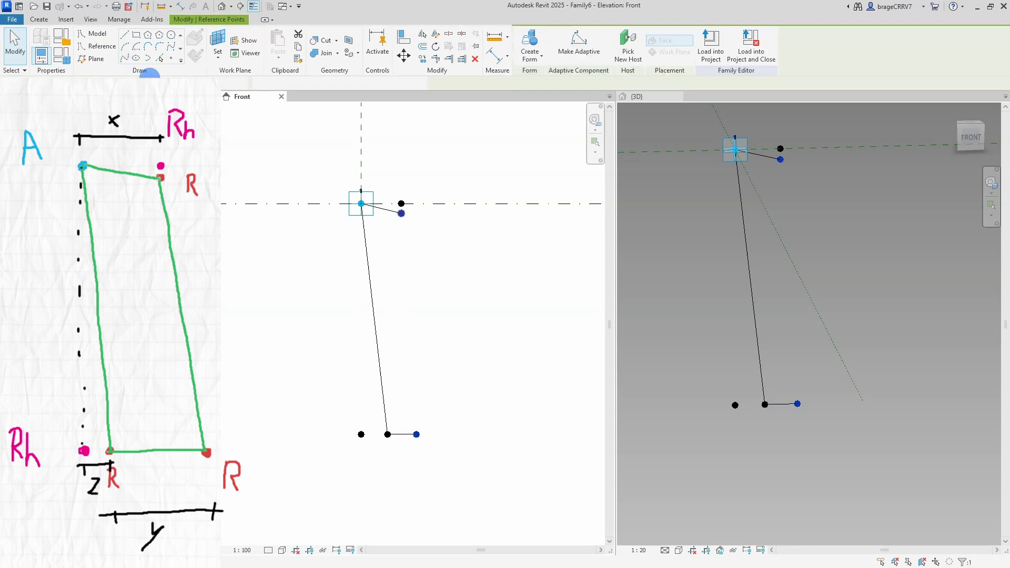
left_click(126, 58)
left_click(481, 329)
Step: Move the outer lower R point farther out horizontally to widen the base of the profile
scroll(485, 327, "down", 1)
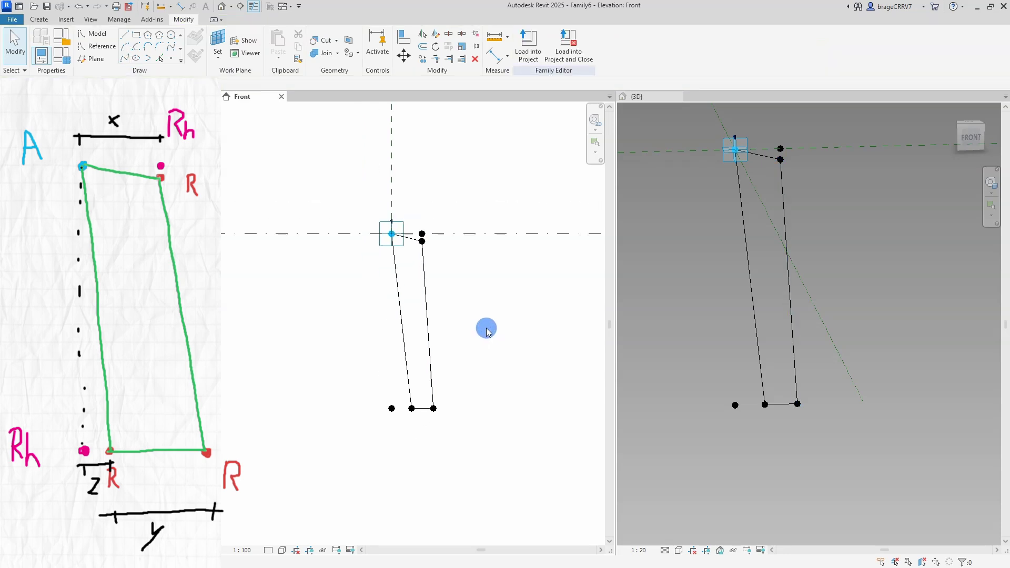
middle_click_drag(485, 328, 476, 331)
scroll(465, 354, "up", 1)
left_click(417, 423)
left_click_drag(416, 424, 454, 424)
left_click(464, 459)
Step: Open Family Types and create an instance length parameter named Height under Dimensions
middle_click_drag(504, 326, 491, 322)
key("f")
key("t")
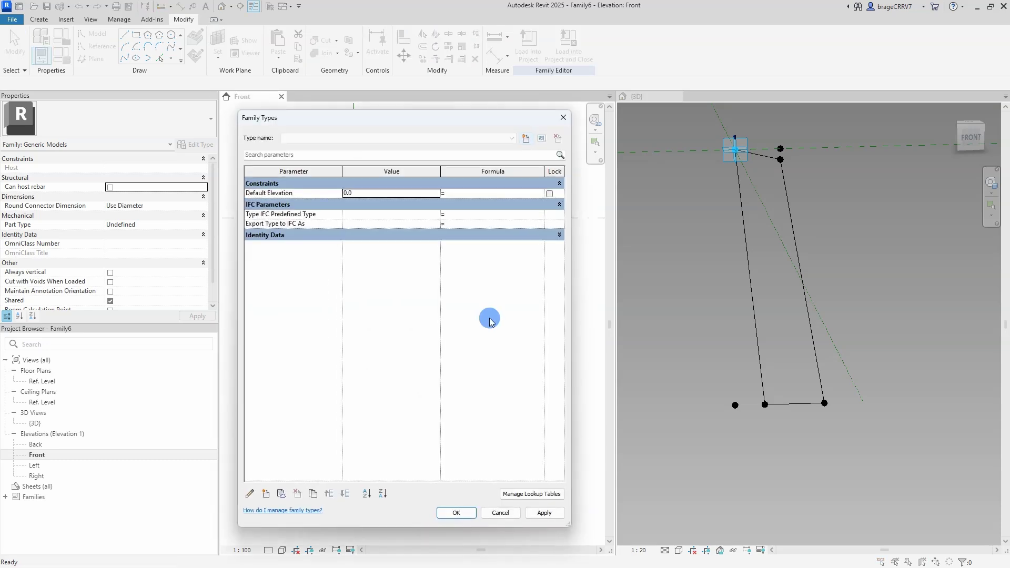
left_click(264, 493)
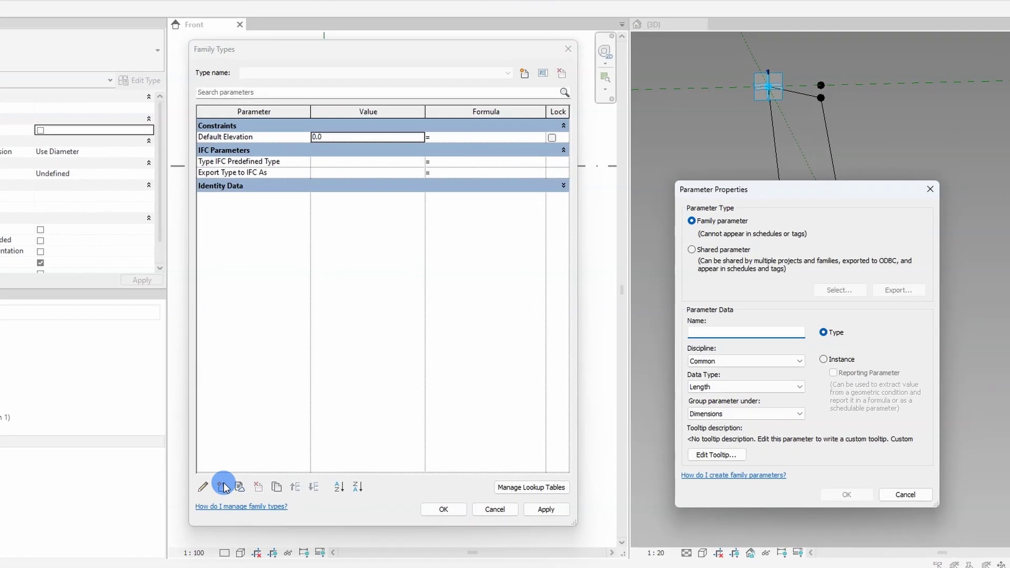
type("H")
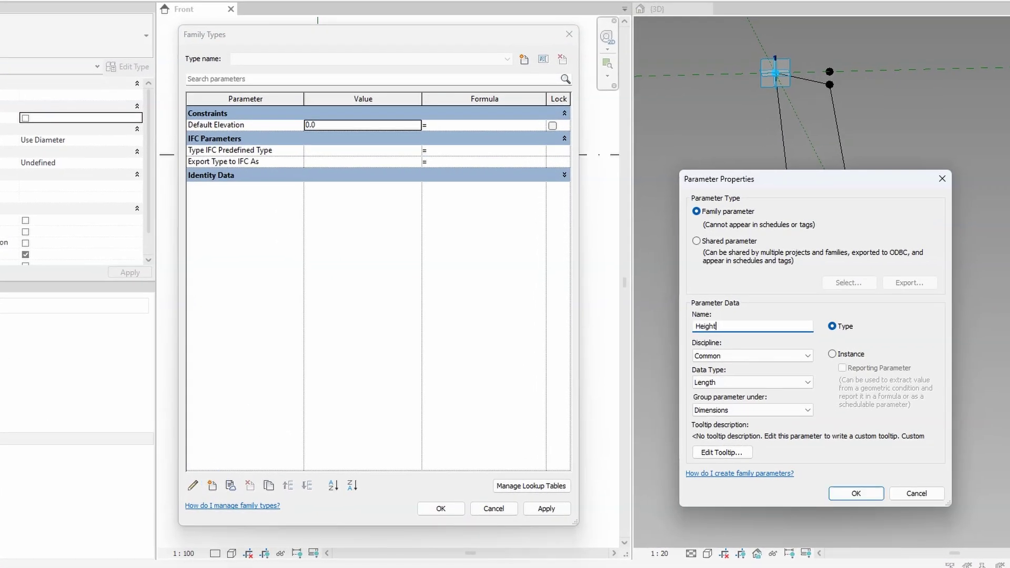
type("eight")
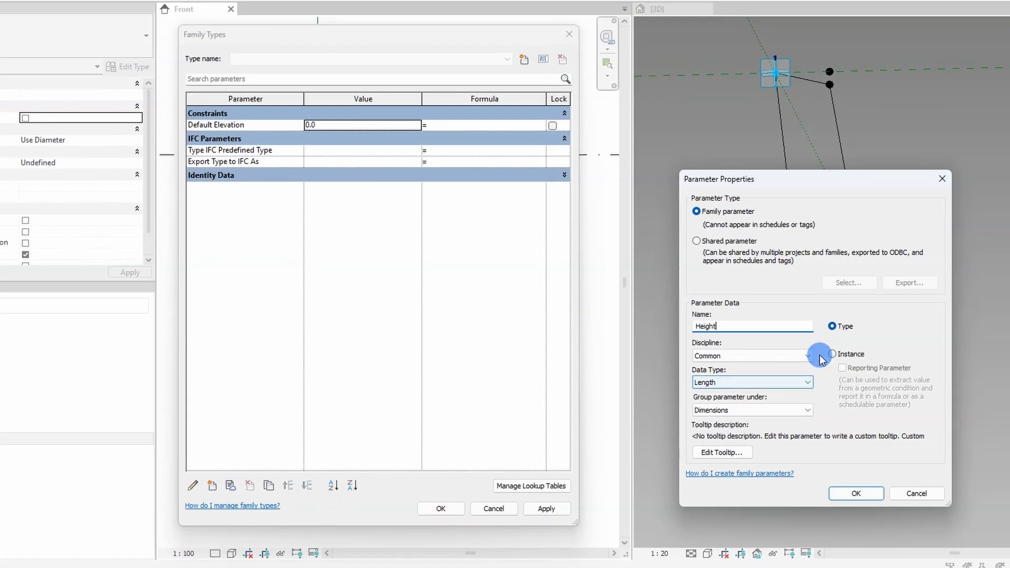
left_click(832, 353)
left_click(856, 493)
Step: Add an instance length parameter named Slope distance to the family
left_click(212, 485)
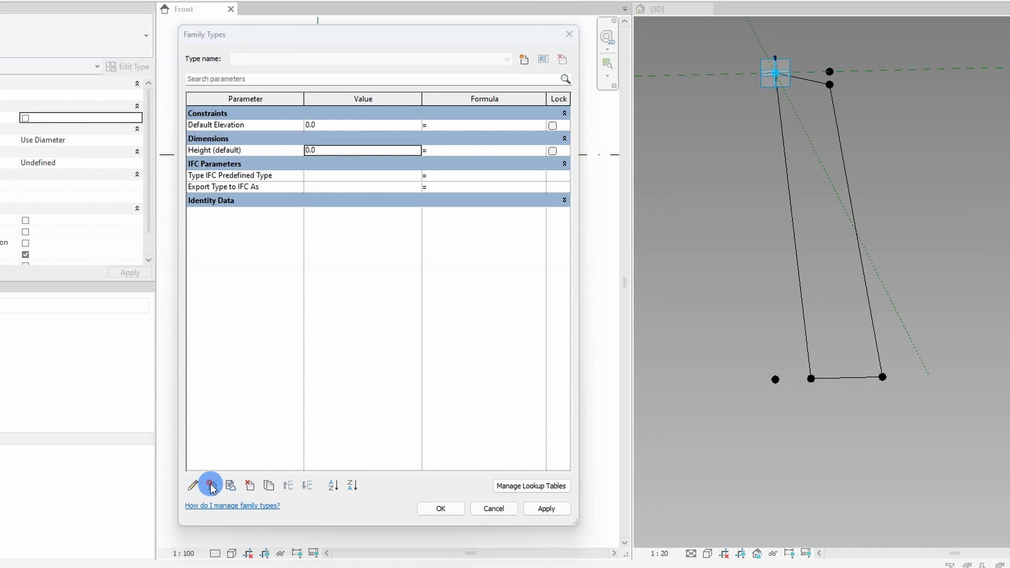
type("Slope distance")
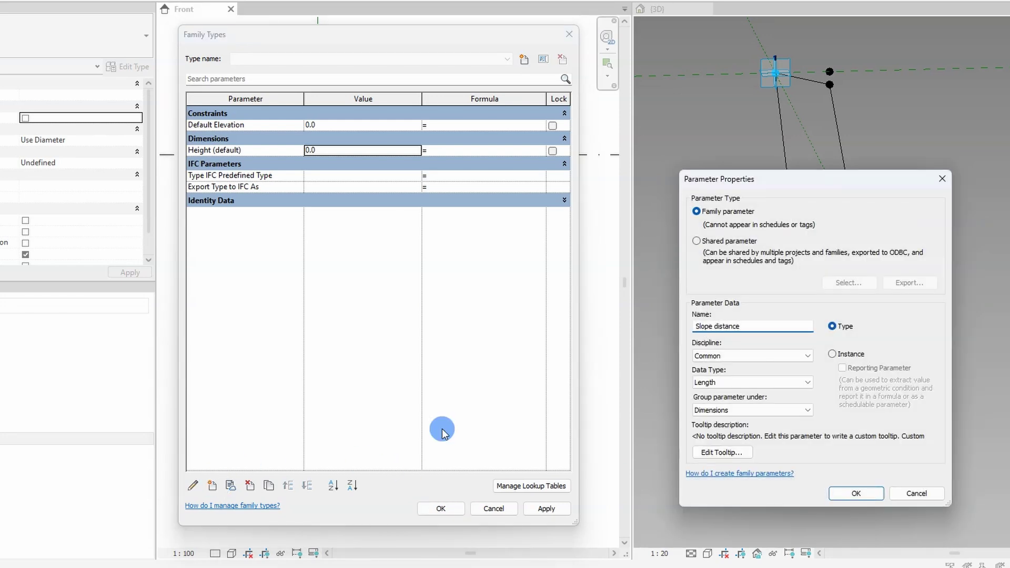
left_click(832, 354)
left_click(856, 494)
Step: Add an instance length parameter named Thickness bot to the family
left_click(212, 485)
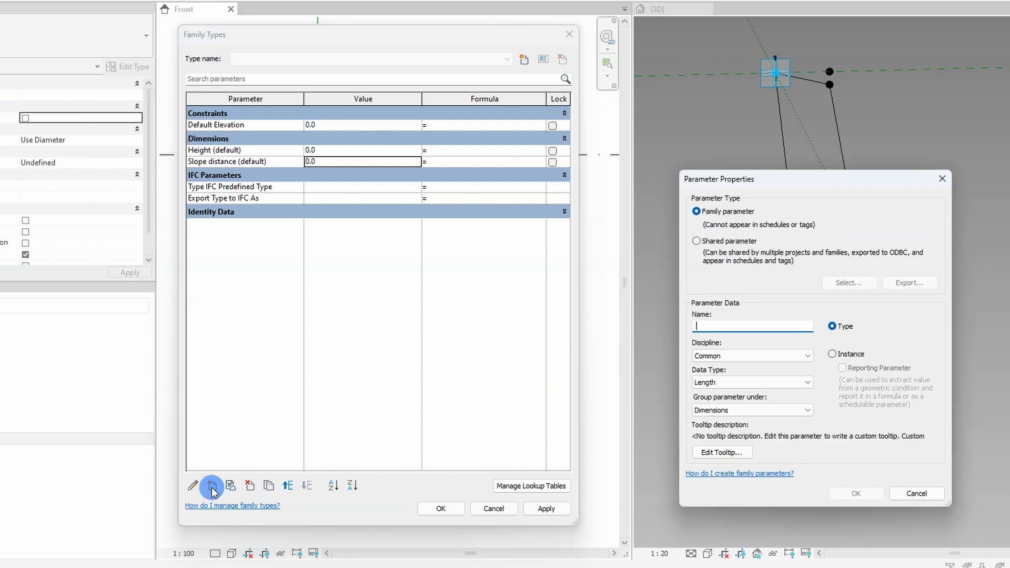
type("Thickness bot")
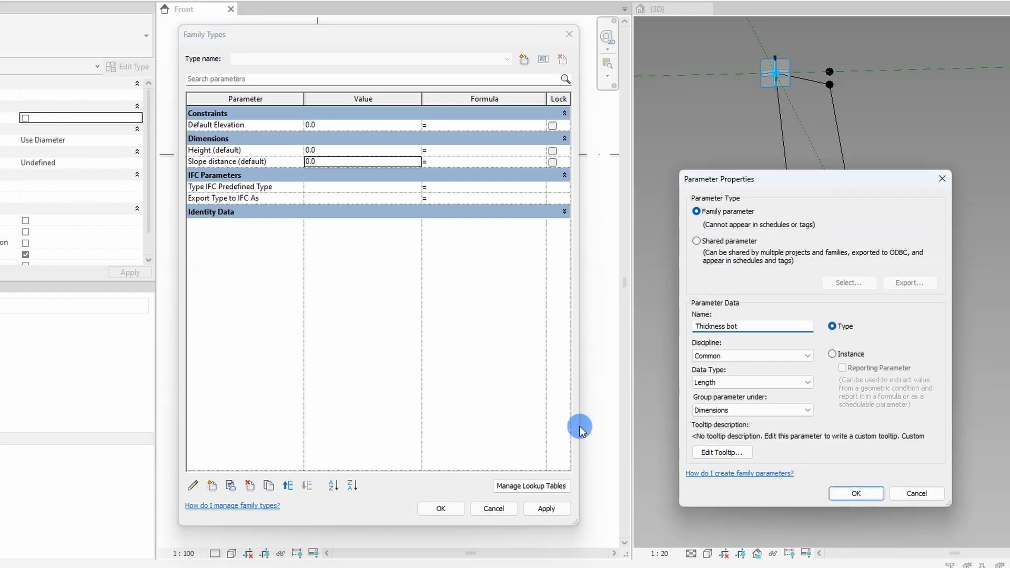
left_click(831, 354)
left_click(856, 493)
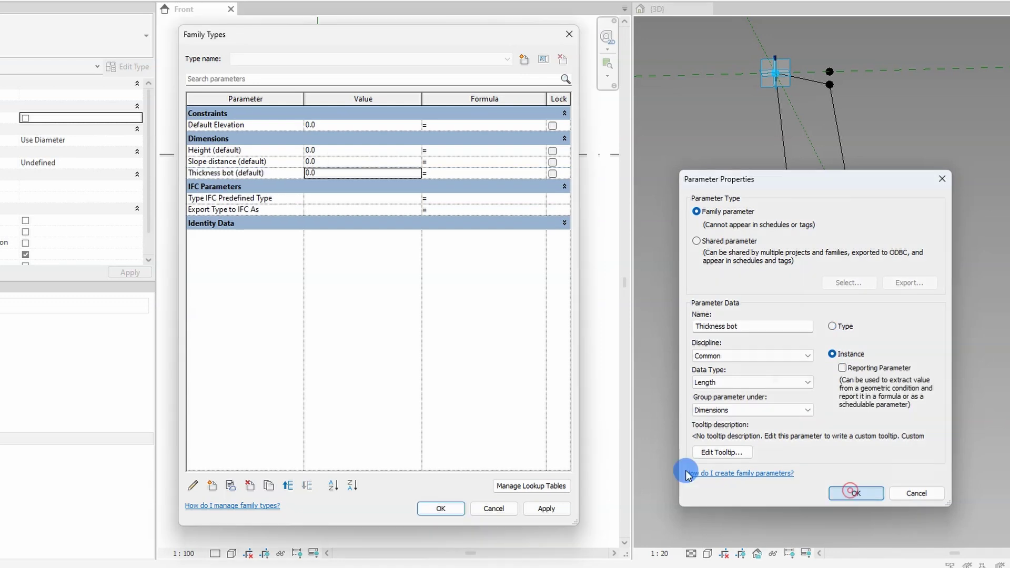
Step: Add a type length parameter named Thickness top to the family
left_click(224, 483)
type("T")
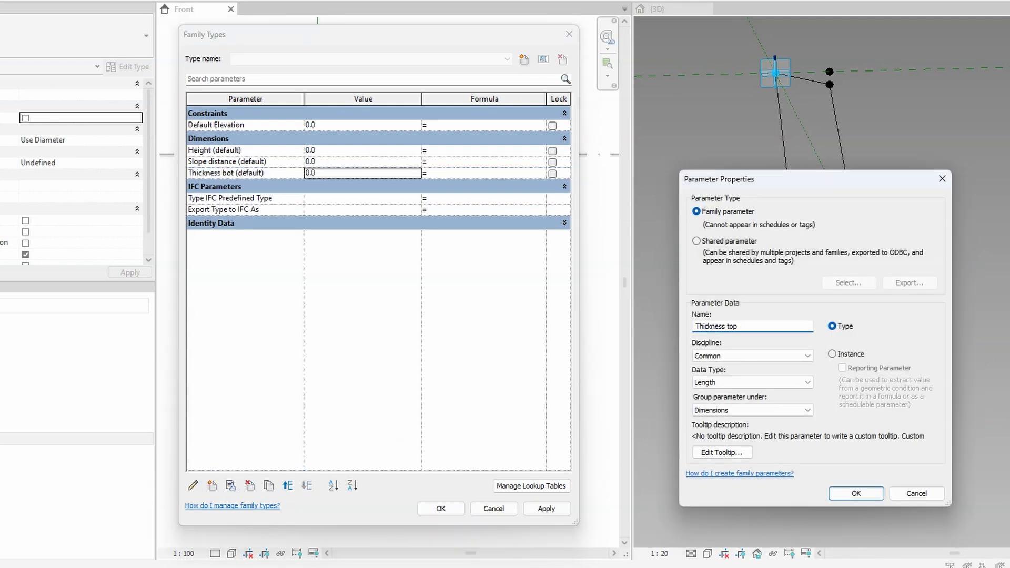
type("hickness top")
left_click(856, 494)
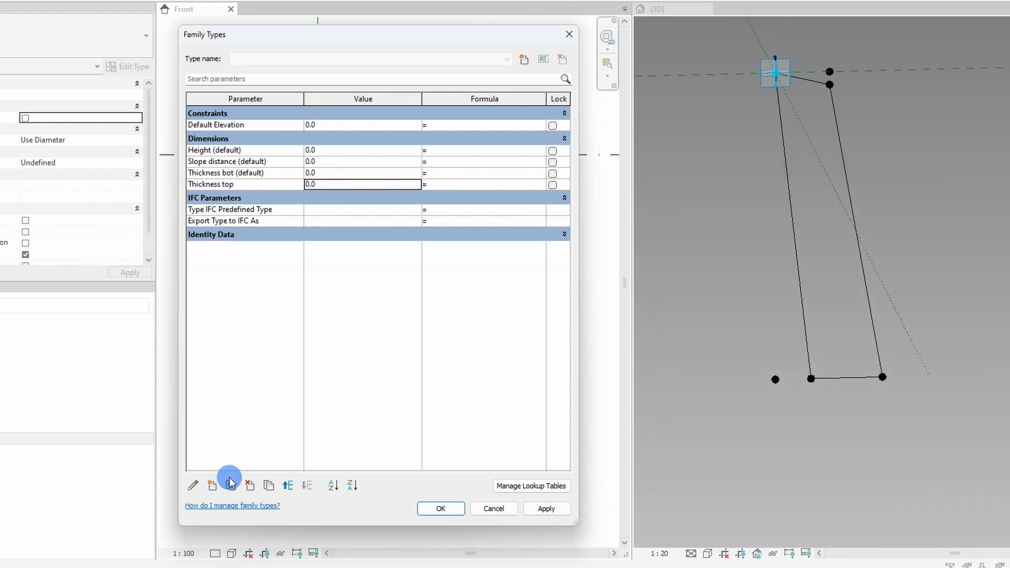
Step: Add an instance length parameter named Slope height distance to the family
left_click(211, 485)
type("Slope height dist")
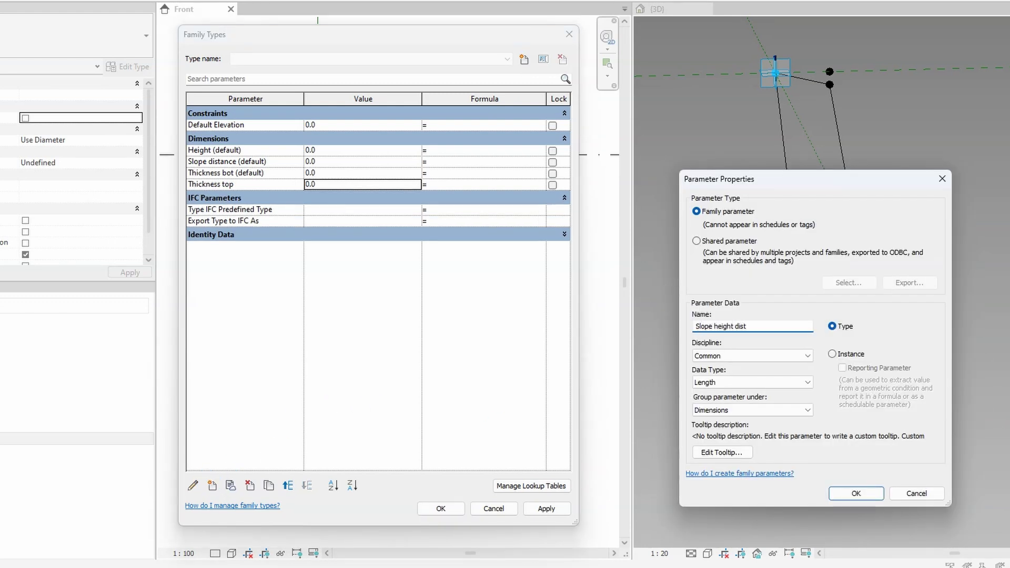
type("ance")
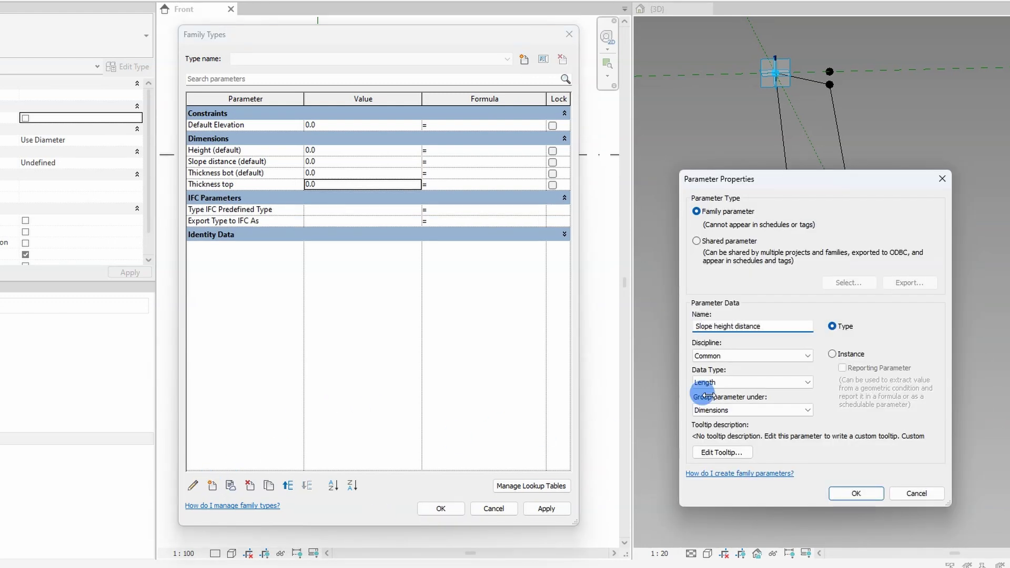
left_click(832, 354)
left_click(854, 494)
Step: Set Height to 7000, Slope distance to 1000, Slope height distance to 50, Thickness bot to 1000 and Thickness top to 500
left_click(345, 150)
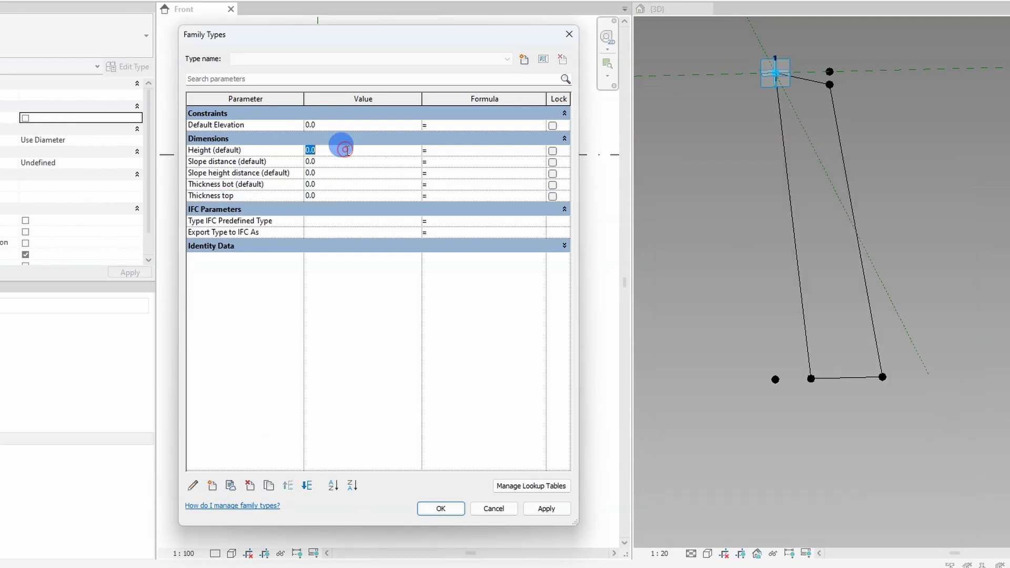
type("7000")
left_click(339, 161)
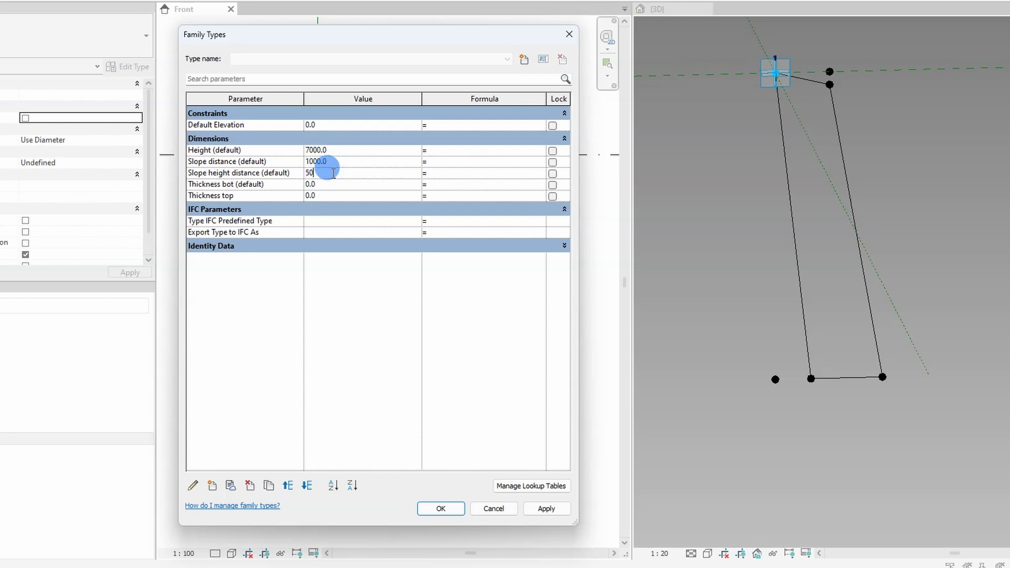
left_click(327, 185)
type("100")
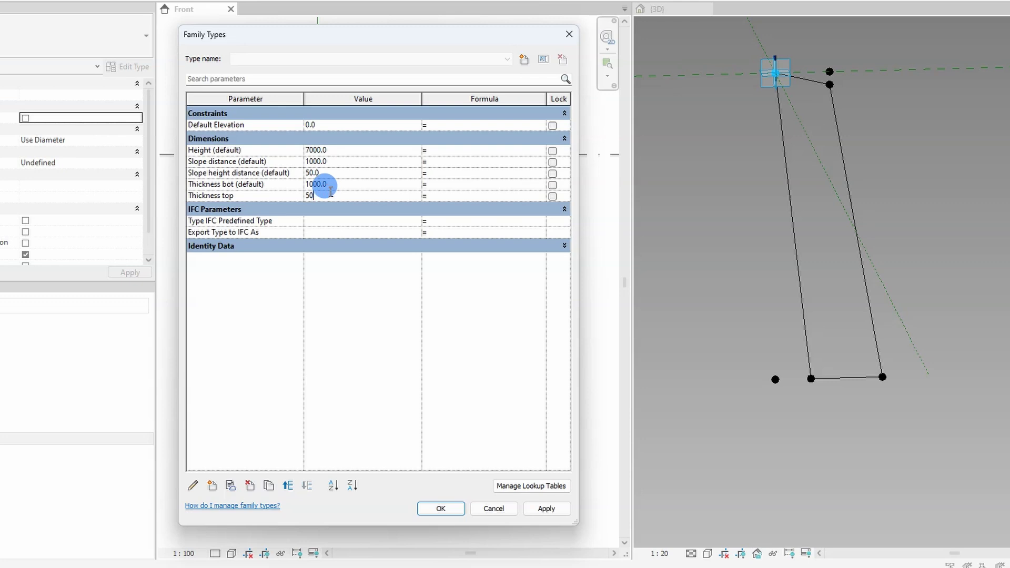
Step: Add an instance length parameter named xHeight to the family
left_click(215, 486)
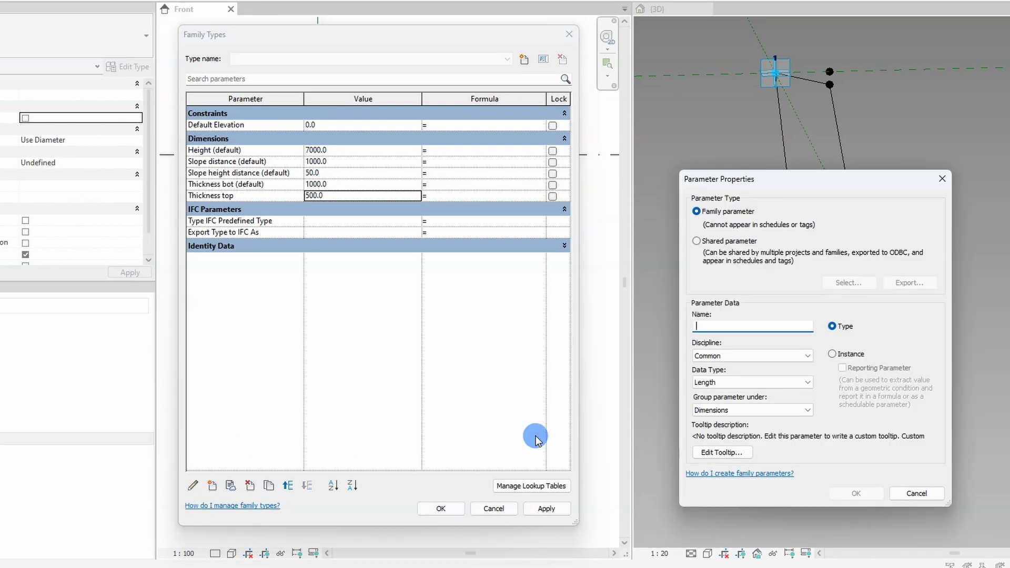
type("xHeight")
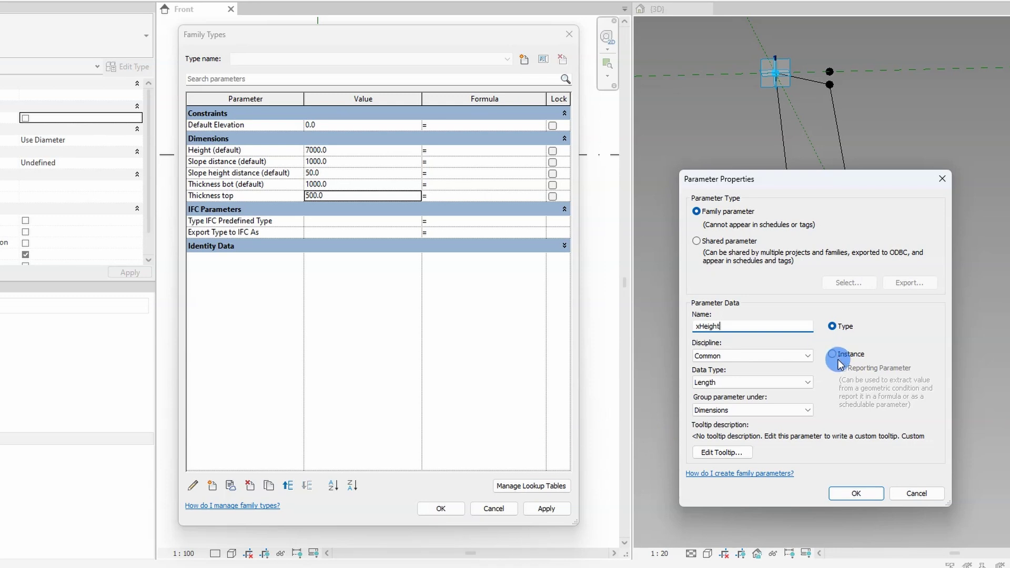
left_click(833, 354)
left_click(847, 493)
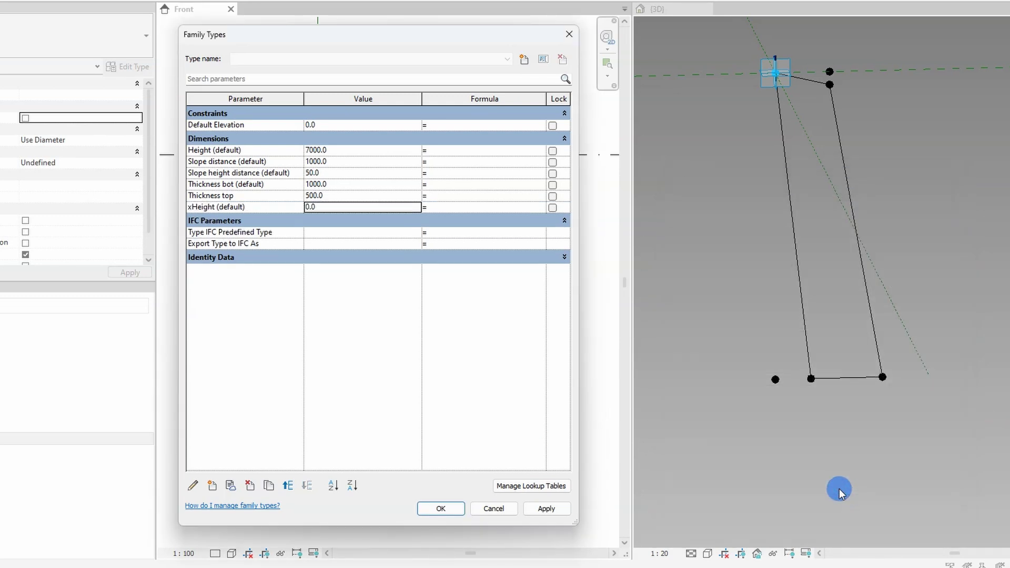
Step: Add an instance length parameter named xSlopeHeightDistance, grouped under Other, to the family
left_click(212, 485)
type("xSlopeHeightDistance")
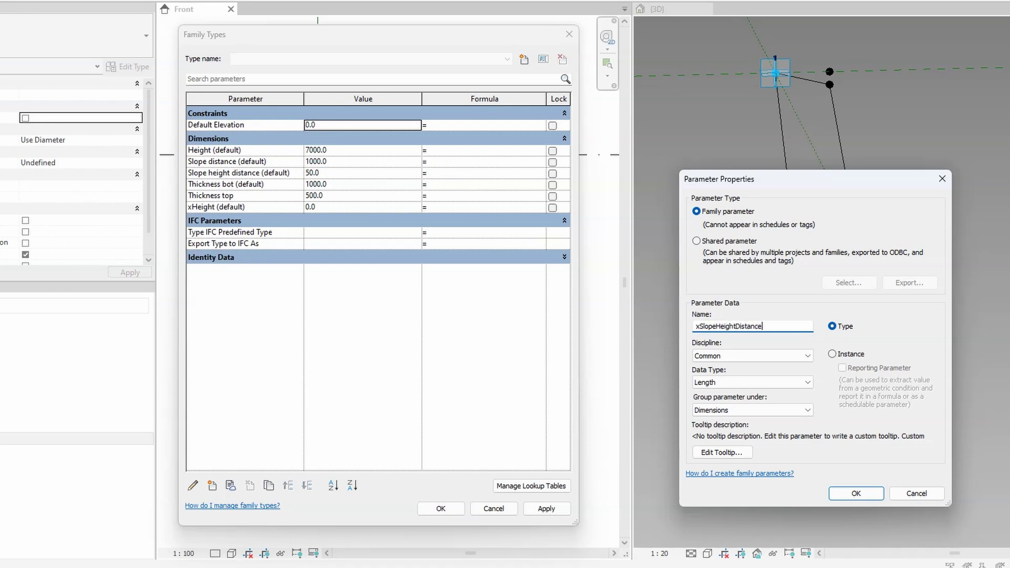
left_click(744, 410)
left_click(742, 406)
left_click(832, 353)
left_click(856, 493)
Step: Regroup the xHeight parameter under Other
left_click(208, 196)
left_click(210, 207)
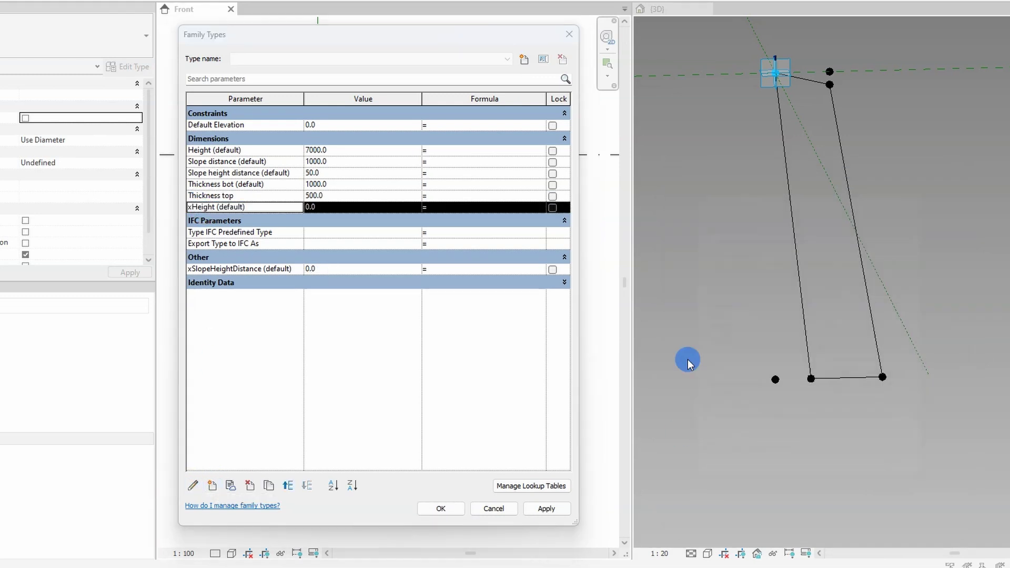
left_click(193, 485)
left_click(729, 409)
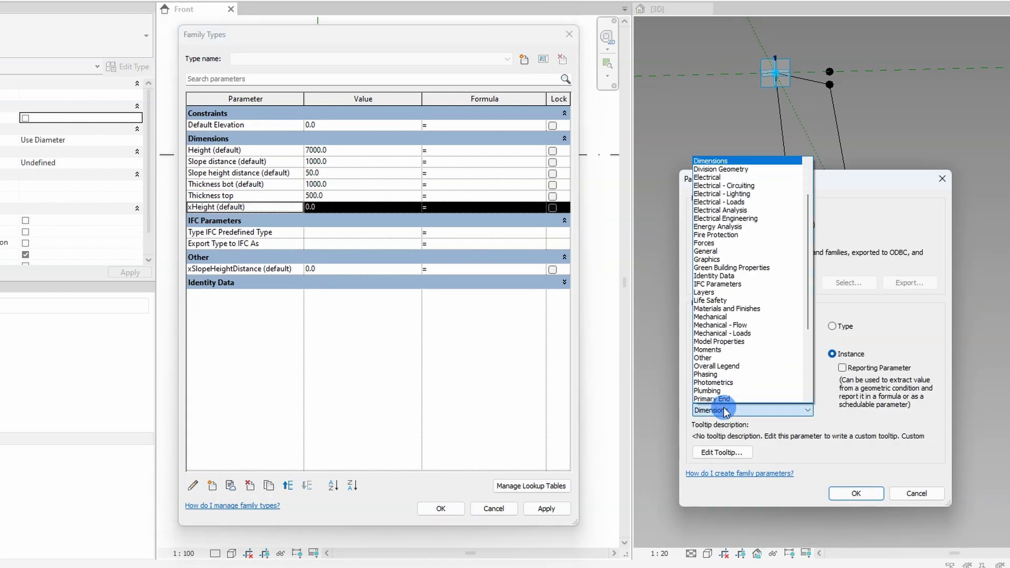
left_click(703, 358)
left_click(856, 493)
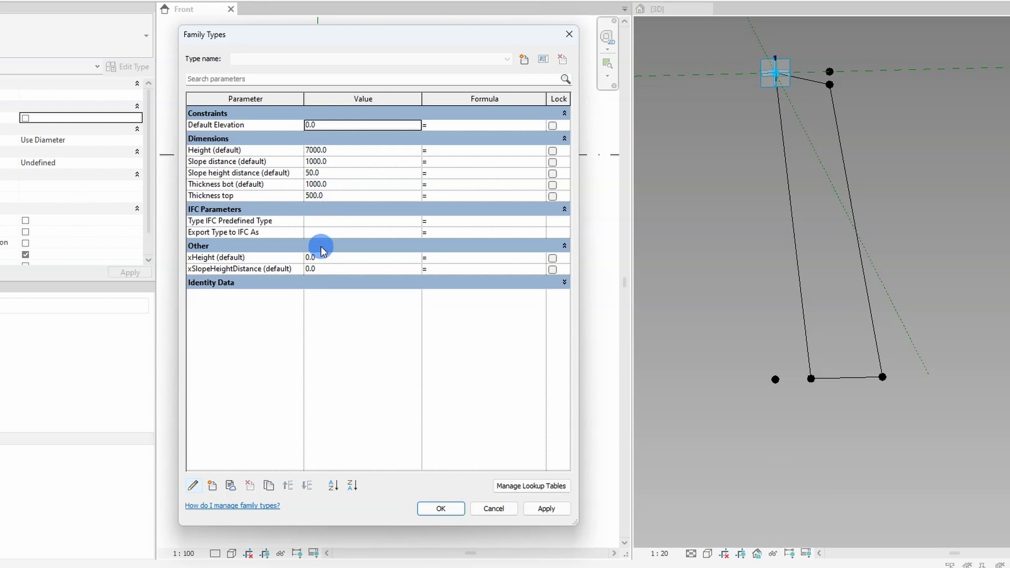
Step: Set the formula of xHeight to Height * -1 and apply it
left_click(203, 150)
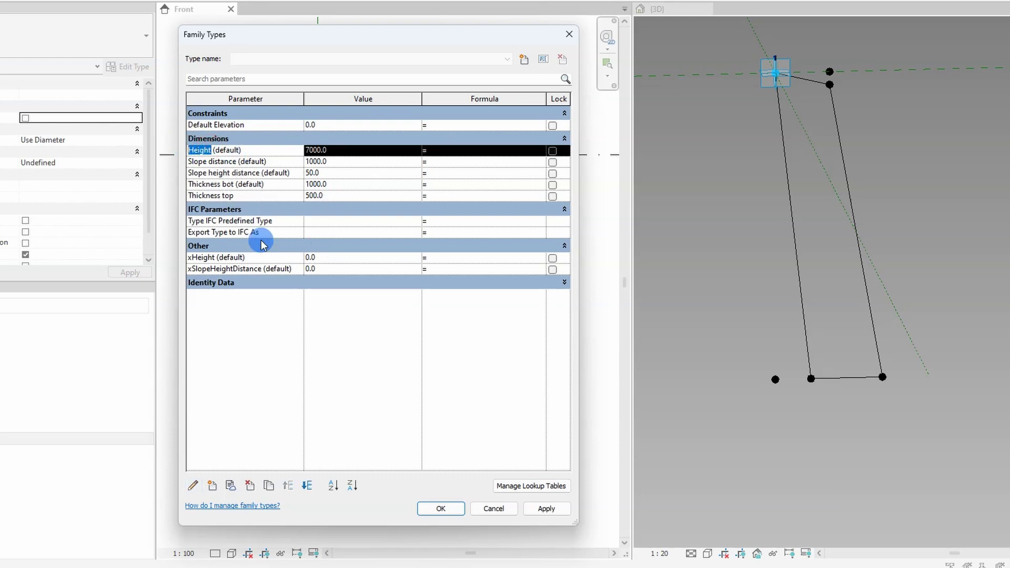
left_click(451, 258)
type("Height")
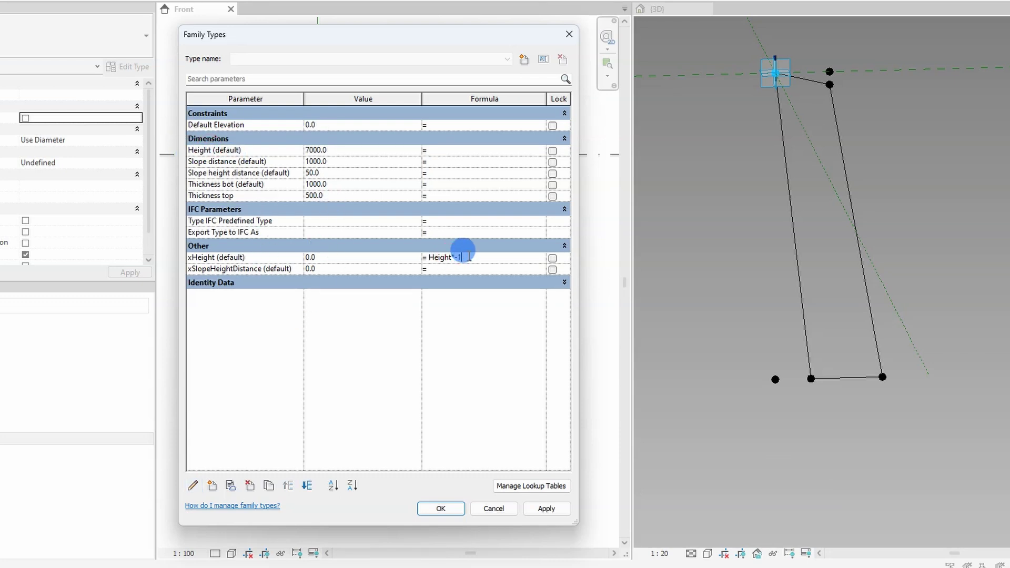
left_click(546, 508)
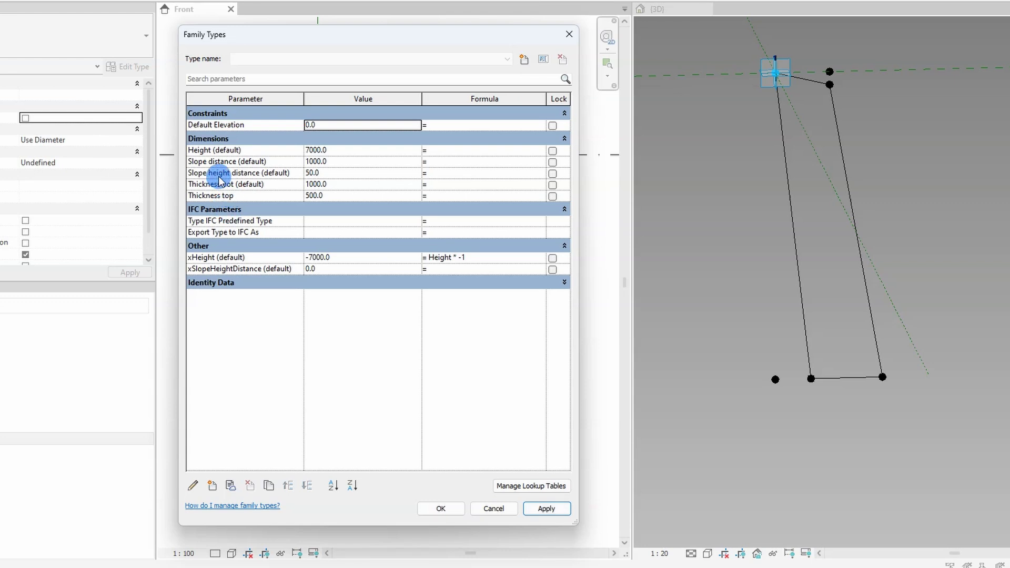
Step: Set the formula of xSlopeHeightDistance to Slope height distance * -1 and accept the family types
left_click_drag(257, 171, 190, 172)
left_click(431, 269)
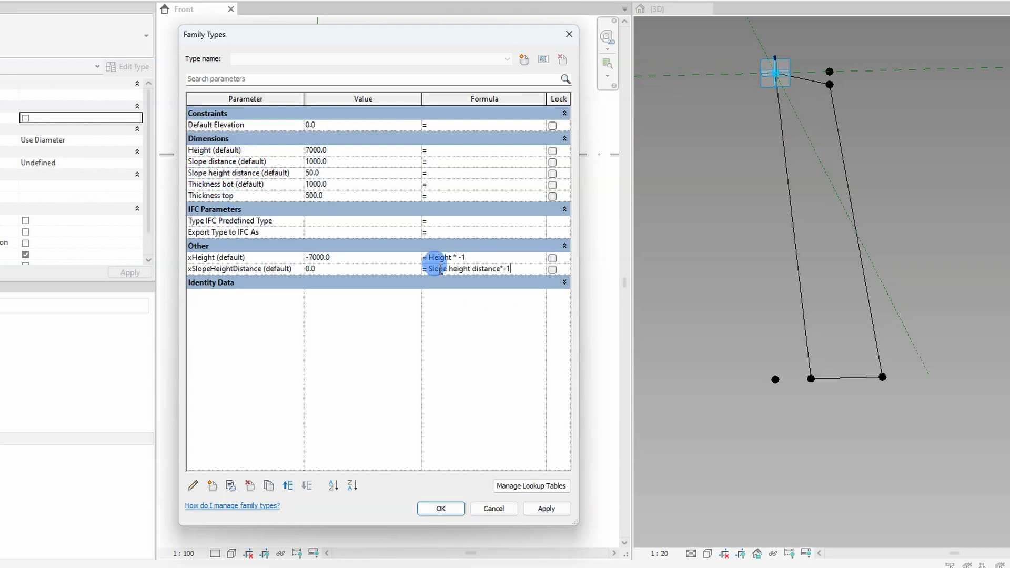
left_click(546, 508)
left_click(441, 508)
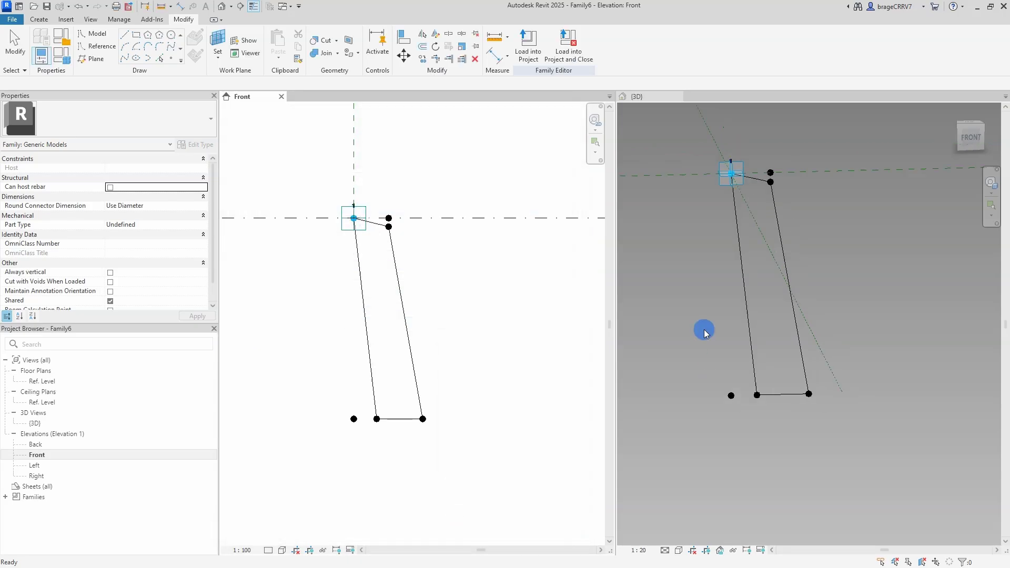
Step: Associate the offset of the reference point level with the adaptive point with the Thickness top parameter
mouse_move(711, 314)
middle_mouse_down("shift")
mouse_move(717, 332)
mouse_move(719, 322)
middle_mouse_up("shift")
left_click(776, 223)
scroll(776, 218, "up", 2)
scroll(776, 218, "down", 1)
left_click(776, 218)
scroll(184, 236, "down", 1)
left_click(205, 255)
left_click(444, 292)
left_click(525, 379)
Step: Associate the offset of the profile's upper-right corner point with the xSlopeHeightDistance parameter
left_click(771, 232)
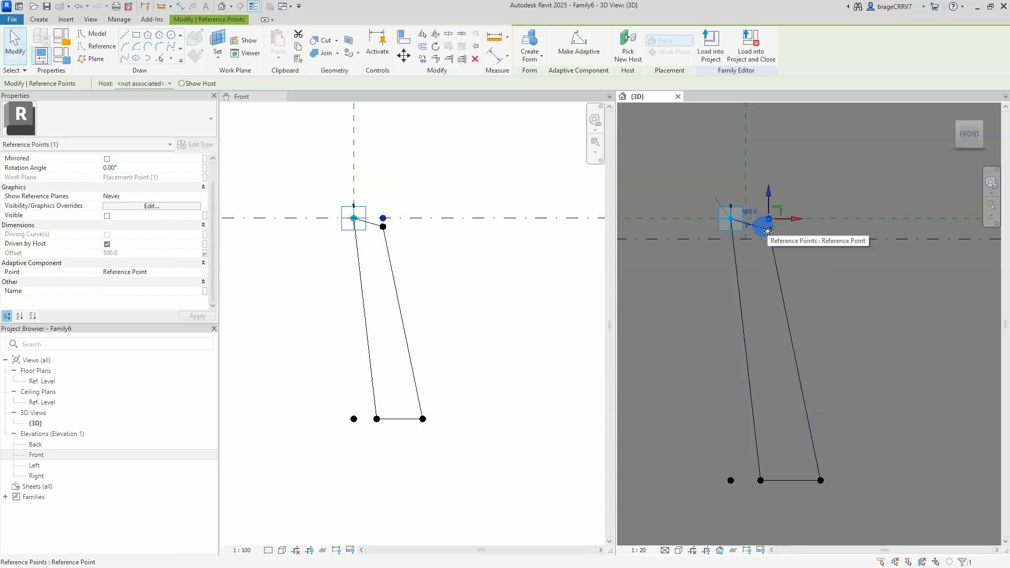
left_click(205, 262)
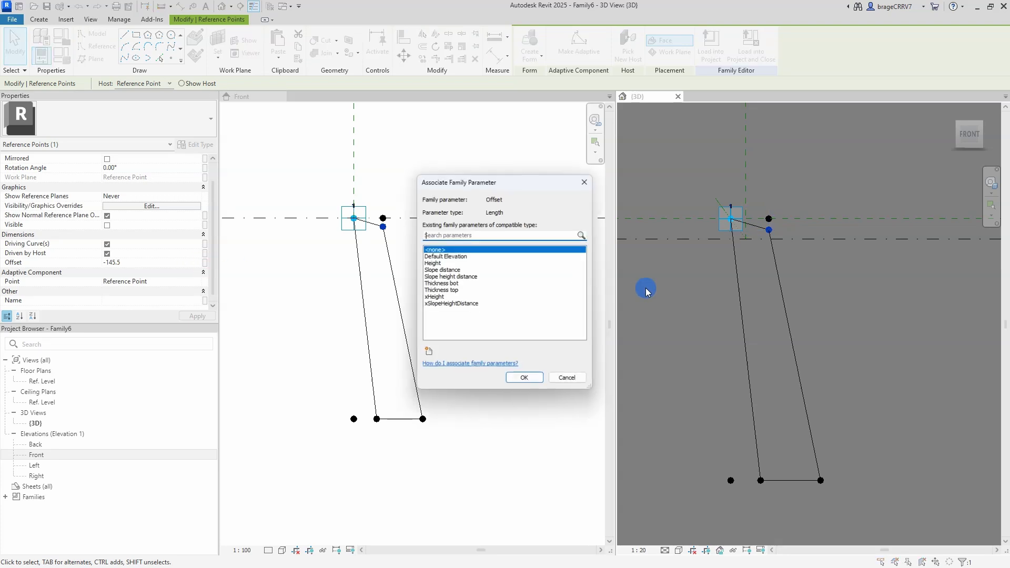
left_click(462, 298)
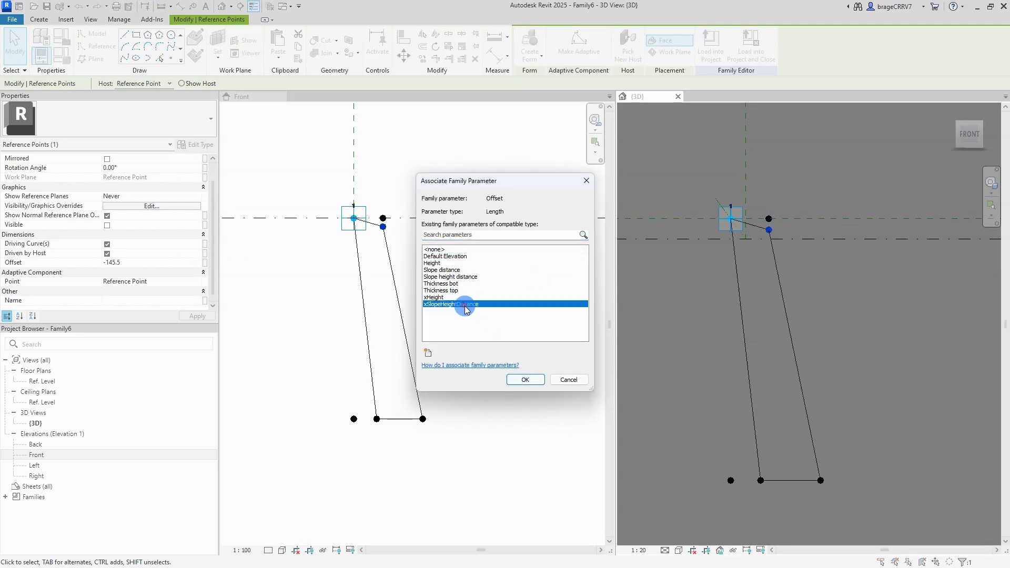
left_click(525, 379)
left_click(764, 295)
scroll(758, 221, "up", 5)
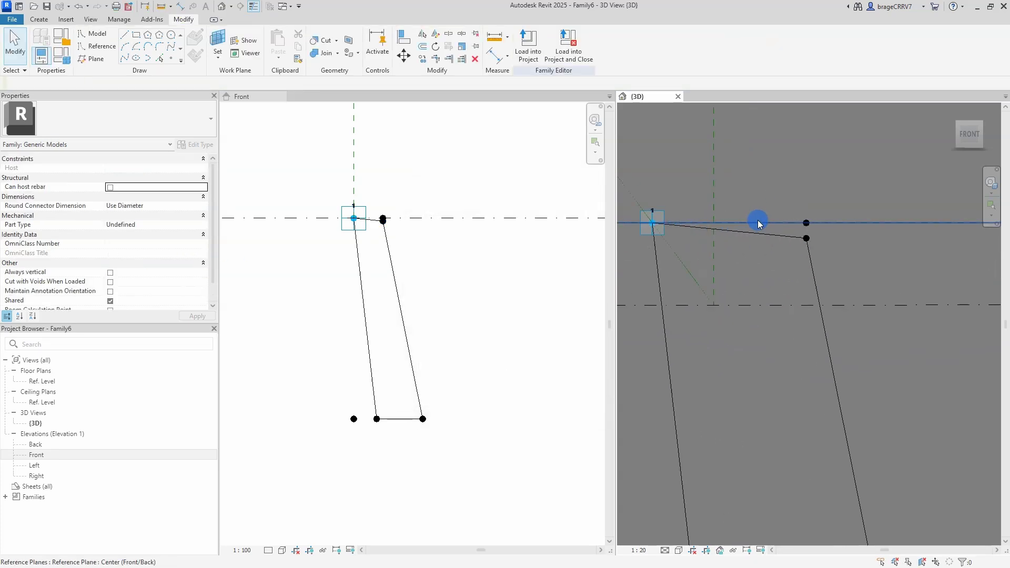
Step: Associate the offset of the reference point directly below the adaptive point with the xHeight parameter
scroll(759, 220, "down", 3)
middle_click_drag(761, 400, 766, 295)
scroll(766, 295, "down", 2)
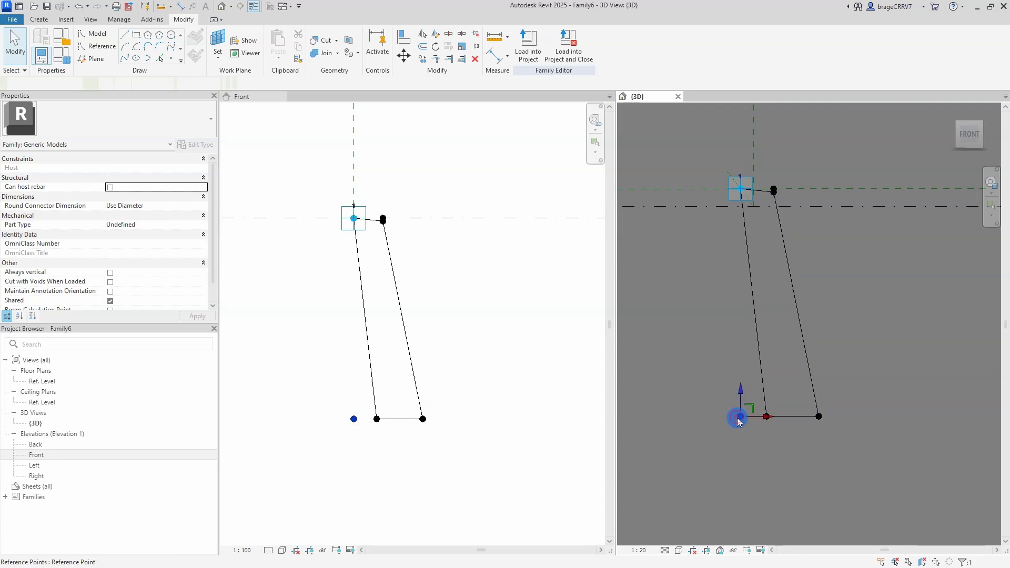
left_click(740, 417)
left_click(203, 272)
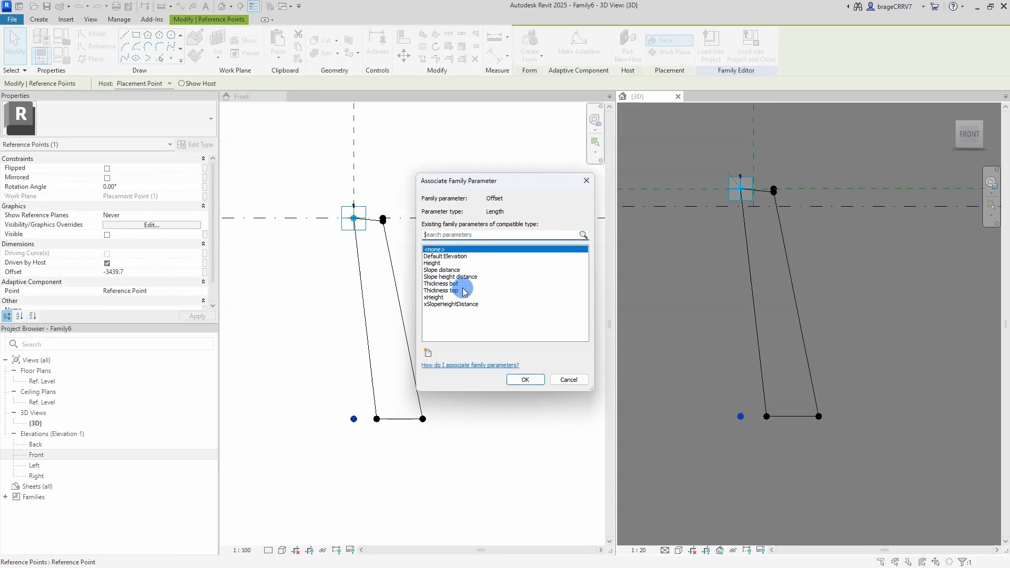
left_click(458, 290)
left_click(525, 379)
Step: Associate the offset of the profile's lower-left corner point with the Slope distance parameter
scroll(725, 281, "down", 3)
middle_click_drag(724, 281, 731, 174)
left_click(736, 345)
scroll(735, 344, "up", 2)
scroll(778, 423, "up", 2)
middle_click_drag(778, 422, 762, 386)
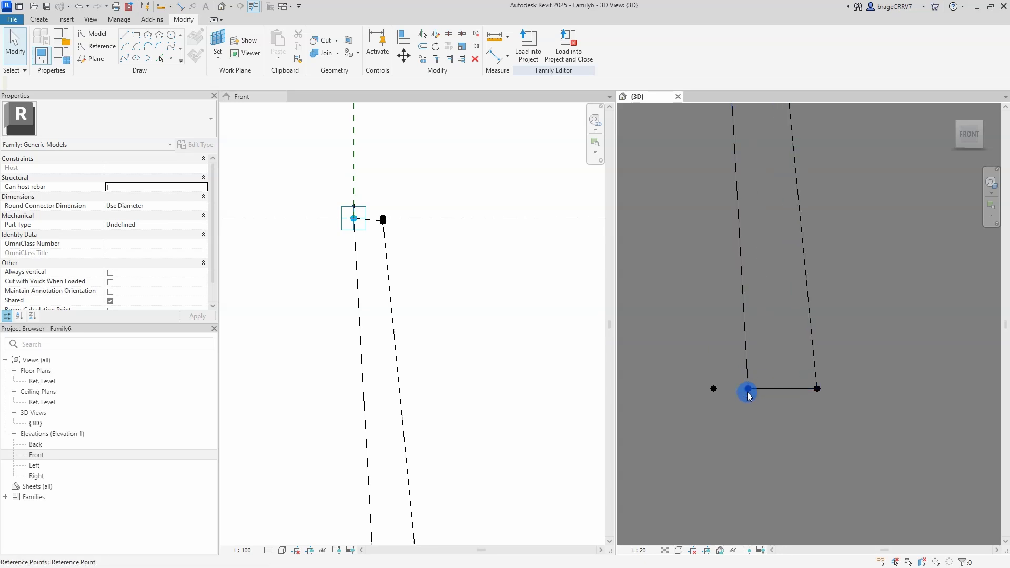
left_click(748, 390)
left_click(204, 281)
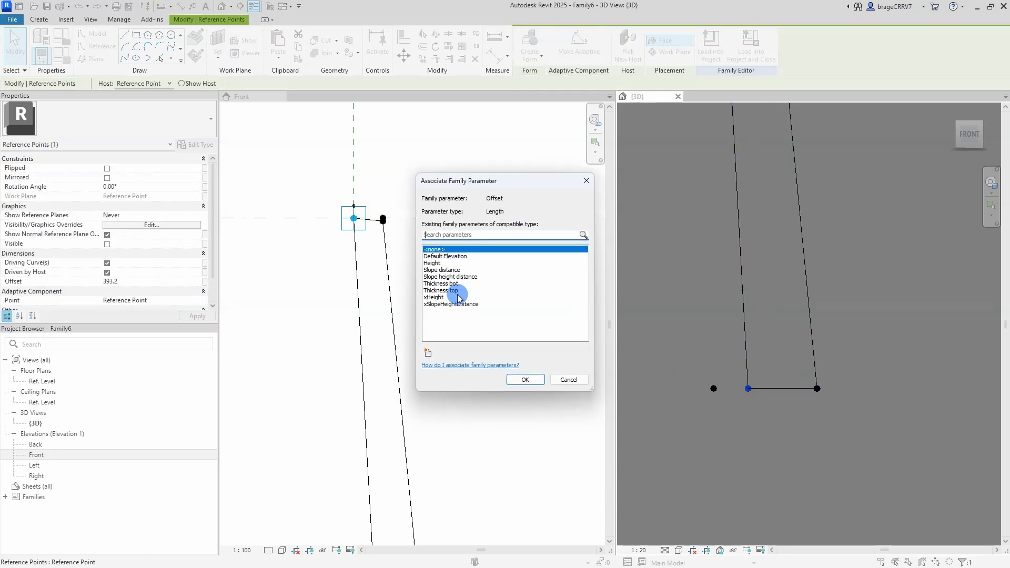
left_click(442, 270)
left_click(525, 379)
Step: Associate the offset of the profile's lower-right corner point with the Thickness bot parameter
middle_click_drag(789, 372, 695, 357)
left_click(695, 354)
scroll(747, 368, "up", 2)
left_click(759, 372)
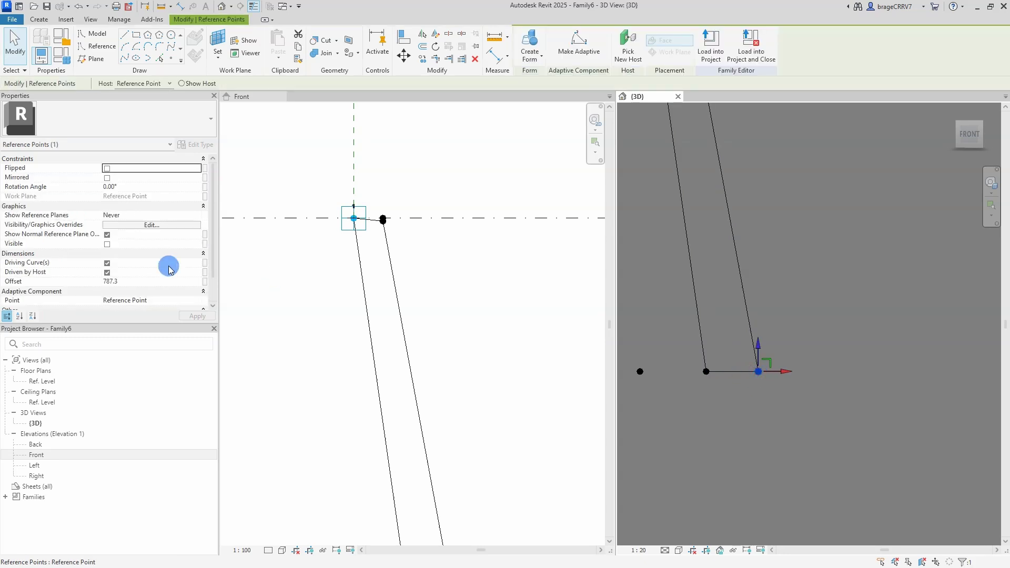
left_click(203, 282)
left_click(204, 284)
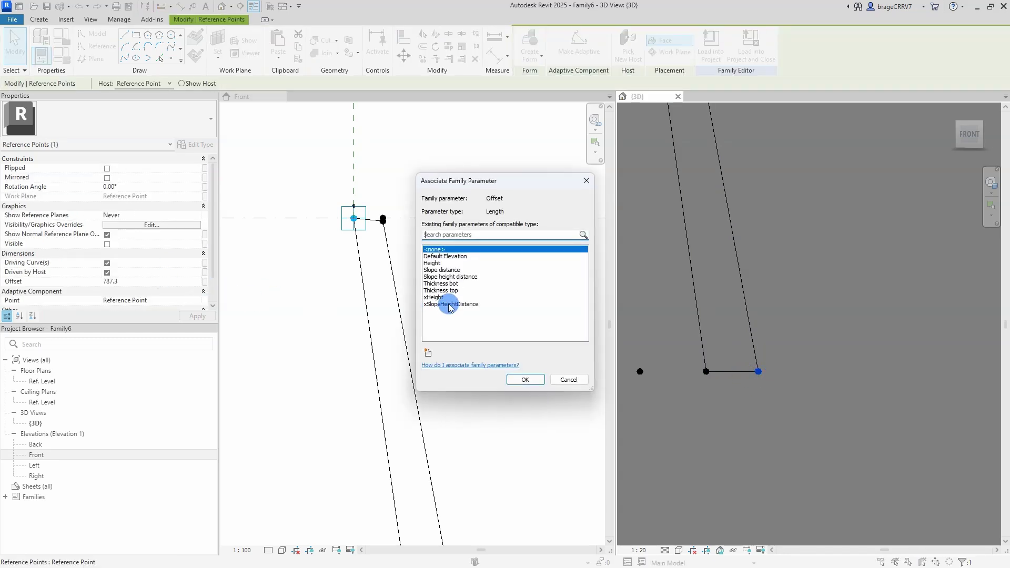
left_click(447, 298)
left_click(525, 380)
left_click(727, 416)
Step: Create a new family from the Metric Generic Model Adaptive template
scroll(727, 416, "down", 3)
middle_click_drag(727, 416, 755, 428)
scroll(711, 229, "up", 2)
scroll(711, 229, "down", 1)
scroll(699, 291, "down", 2)
scroll(698, 290, "up", 1)
left_click(15, 24)
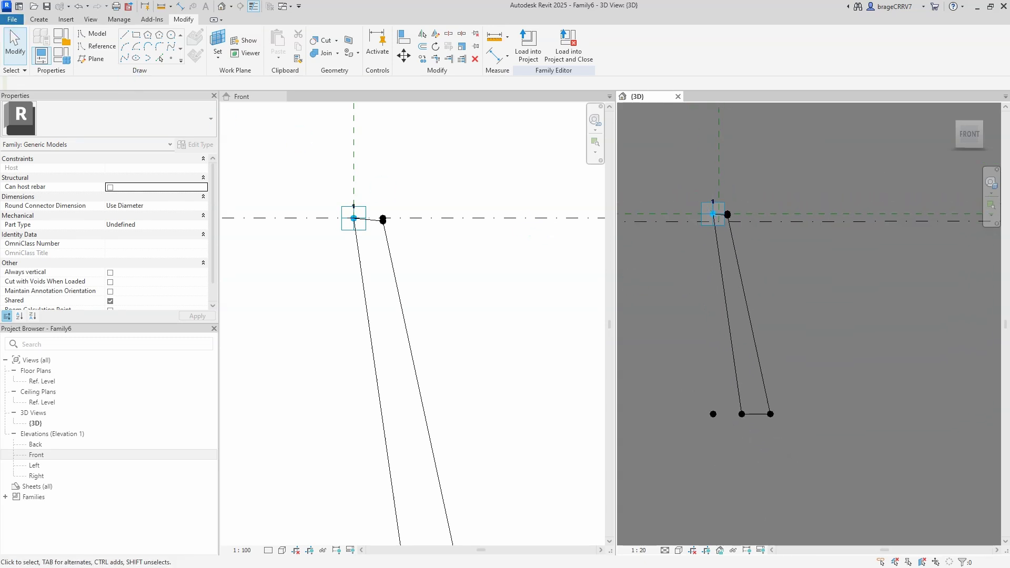
mouse_move(30, 60)
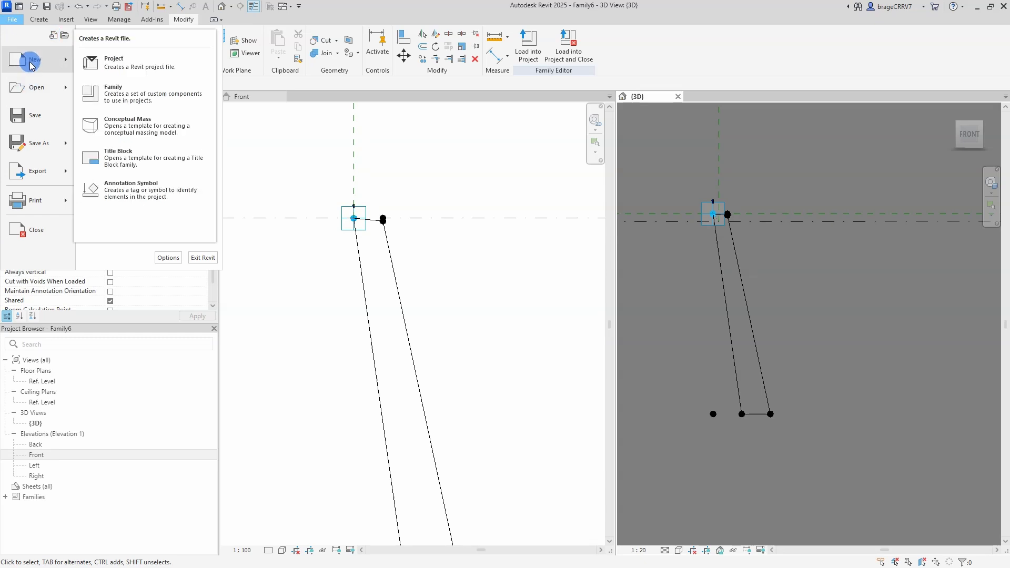
left_click(124, 93)
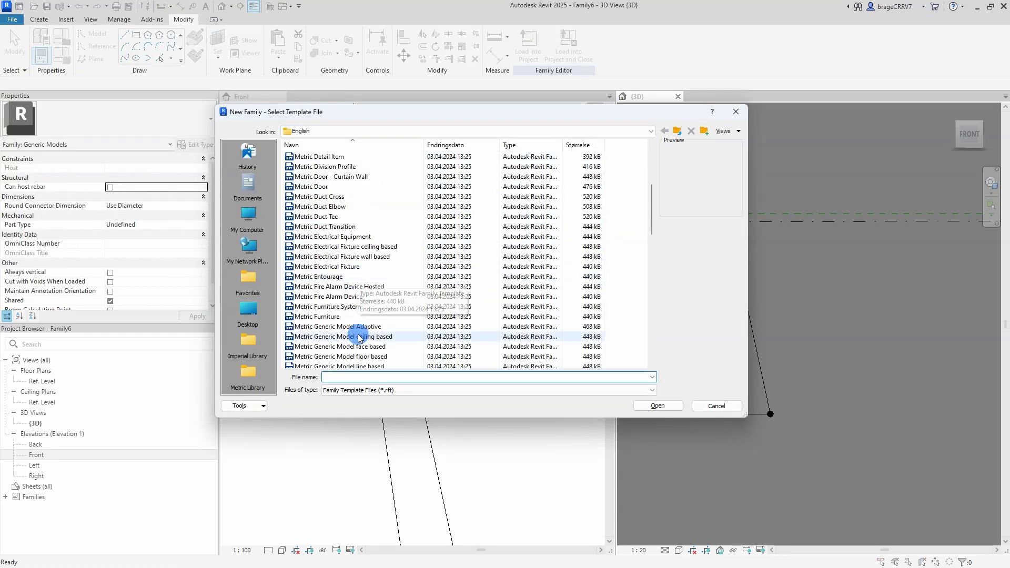
left_click(337, 336)
left_click(640, 405)
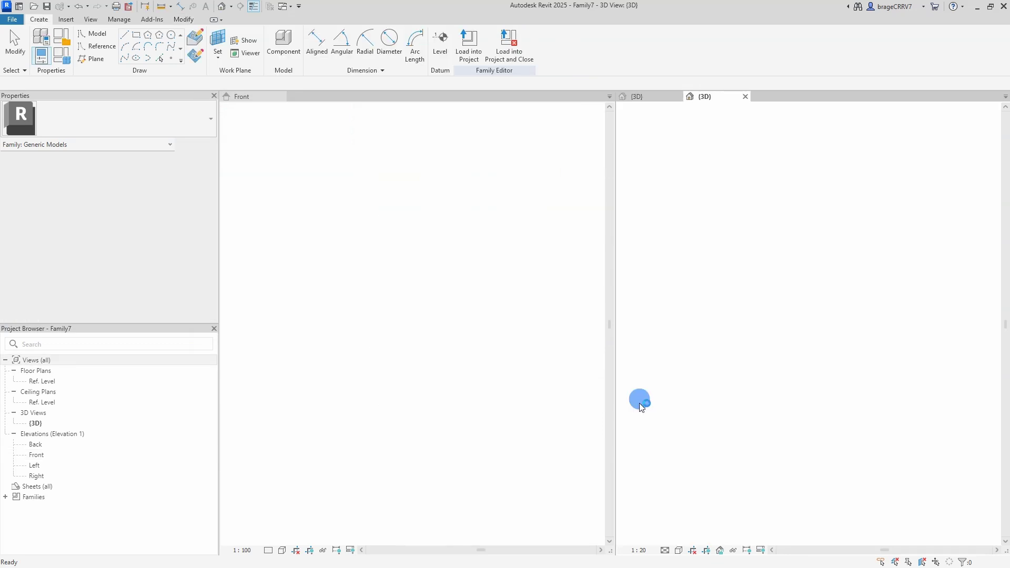
Step: Load the profile family Family6 into the new family and enable Always vertical back in Family6
left_click(315, 331)
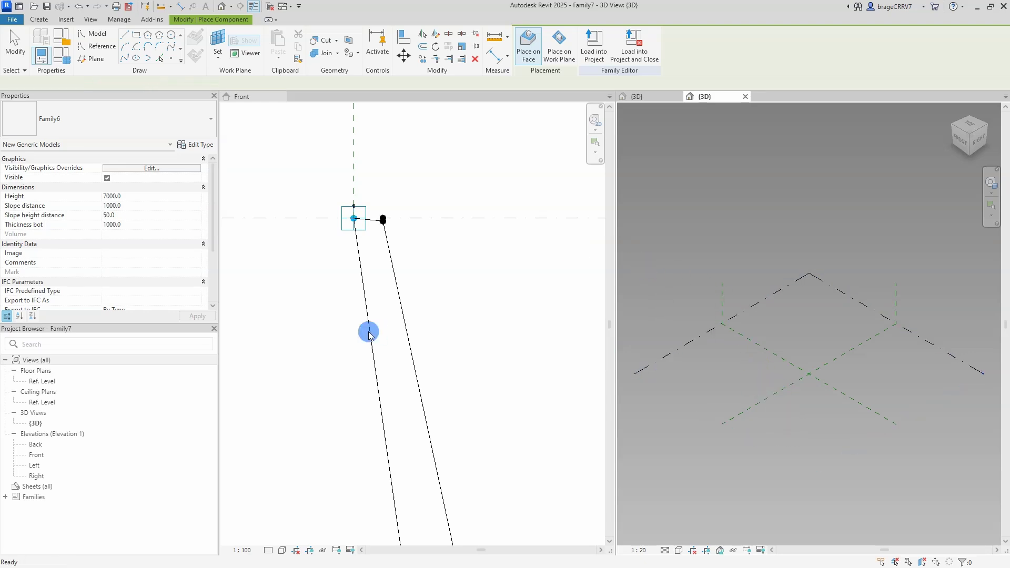
left_click(340, 327)
scroll(147, 260, "down", 1)
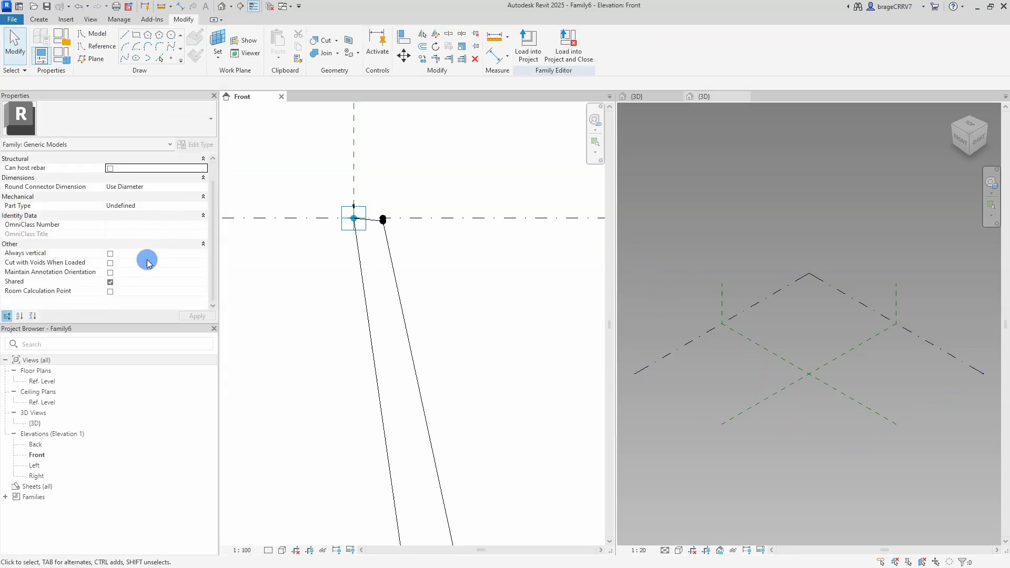
left_click(110, 254)
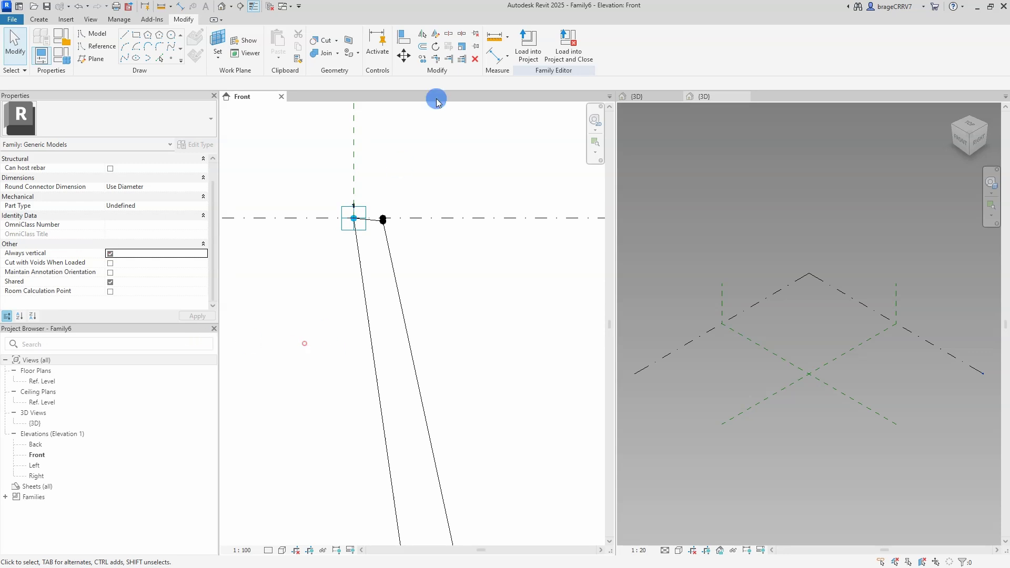
Step: Reload Family6 into Family7, overwriting the existing version, and close Family6 without saving it
left_click(528, 46)
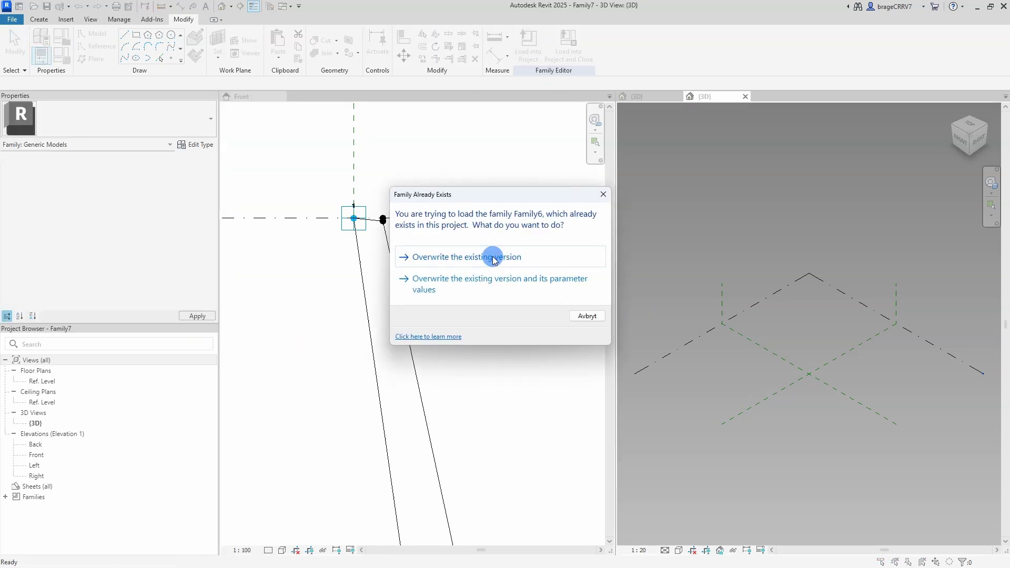
left_click(493, 258)
left_click(709, 328)
scroll(744, 392, "down", 1)
middle_click_drag(731, 379, 700, 360)
left_click(281, 97)
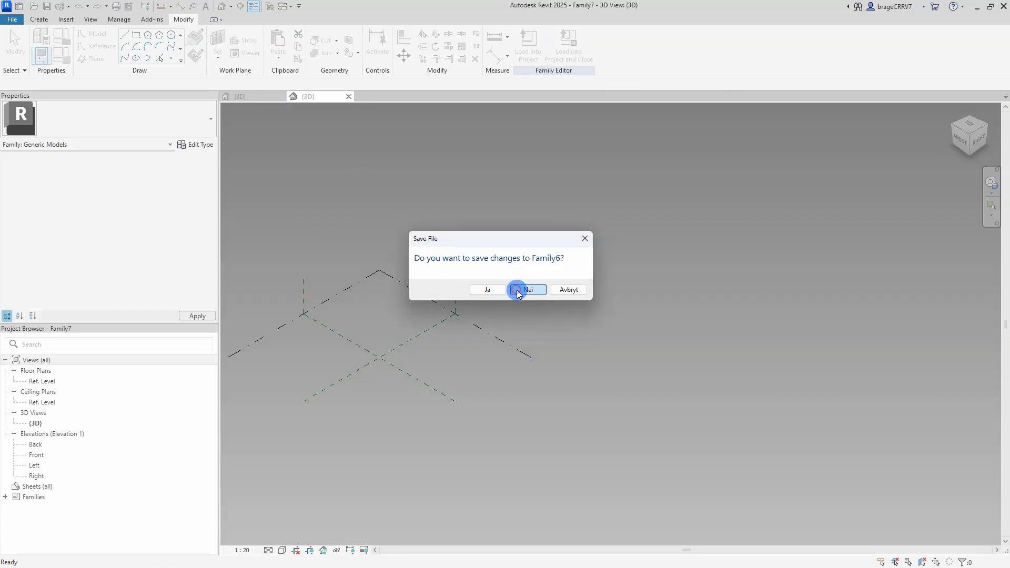
left_click(518, 286)
Step: Open the ImportExcelCoordinates script in Dynamo Player
middle_click_drag(605, 380, 710, 380, "shift")
left_click(500, 395)
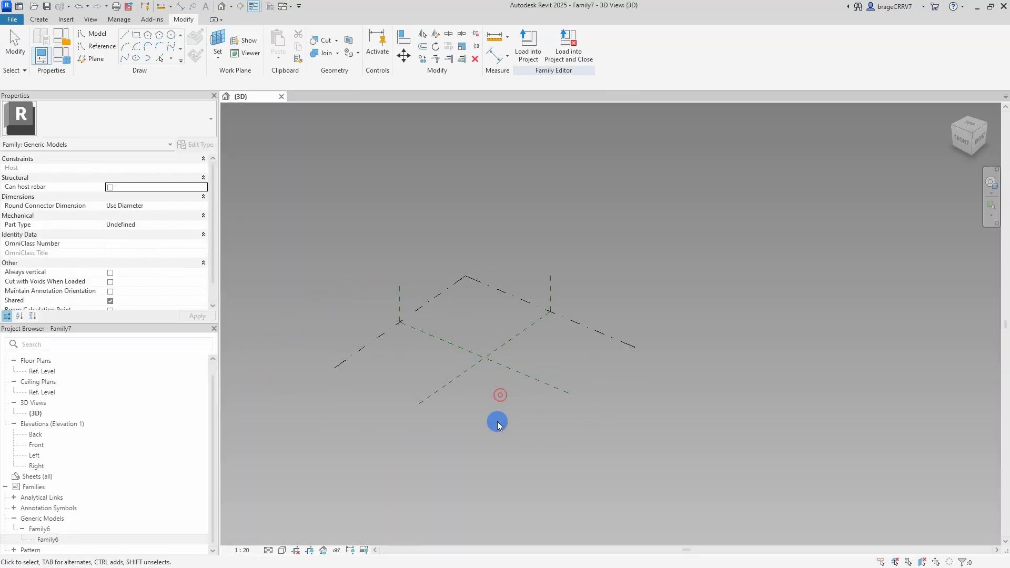
scroll(491, 390, "up", 3)
mouse_move(500, 424)
middle_mouse_down("shift")
mouse_move(493, 396)
mouse_move(511, 424)
middle_mouse_up("shift")
left_click(187, 28)
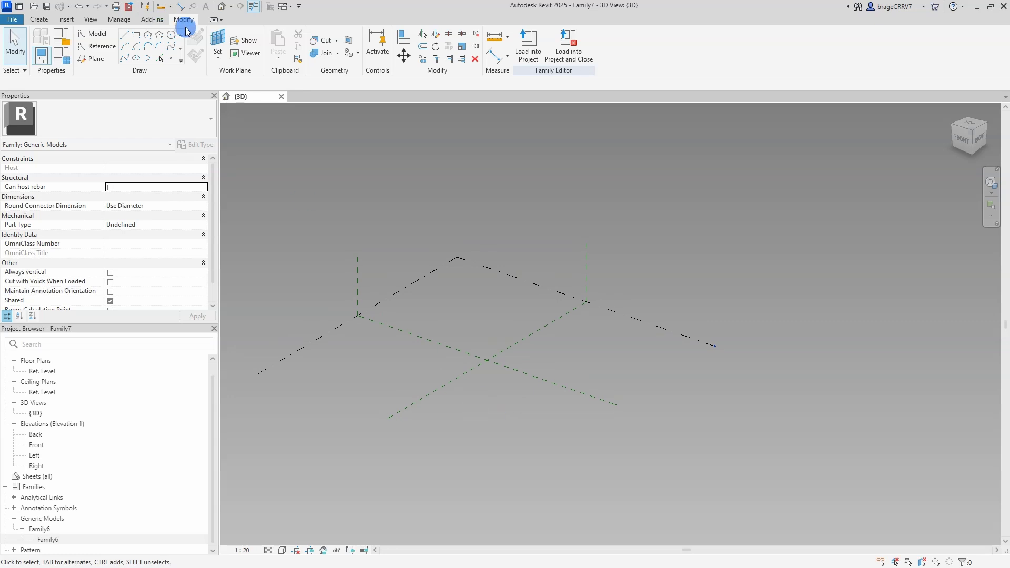
left_click(120, 20)
left_click(506, 107)
left_click(710, 53)
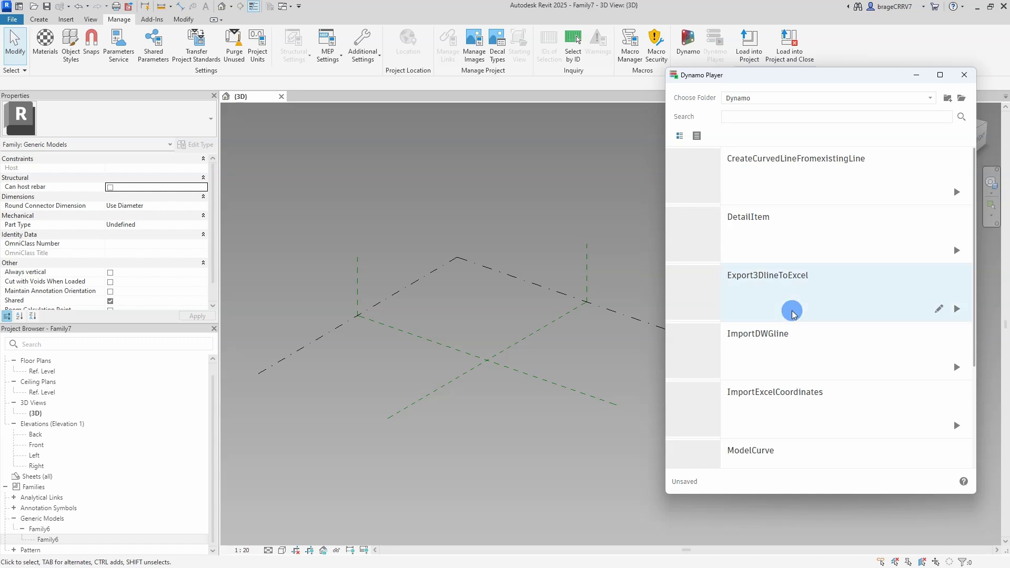
left_click(771, 407)
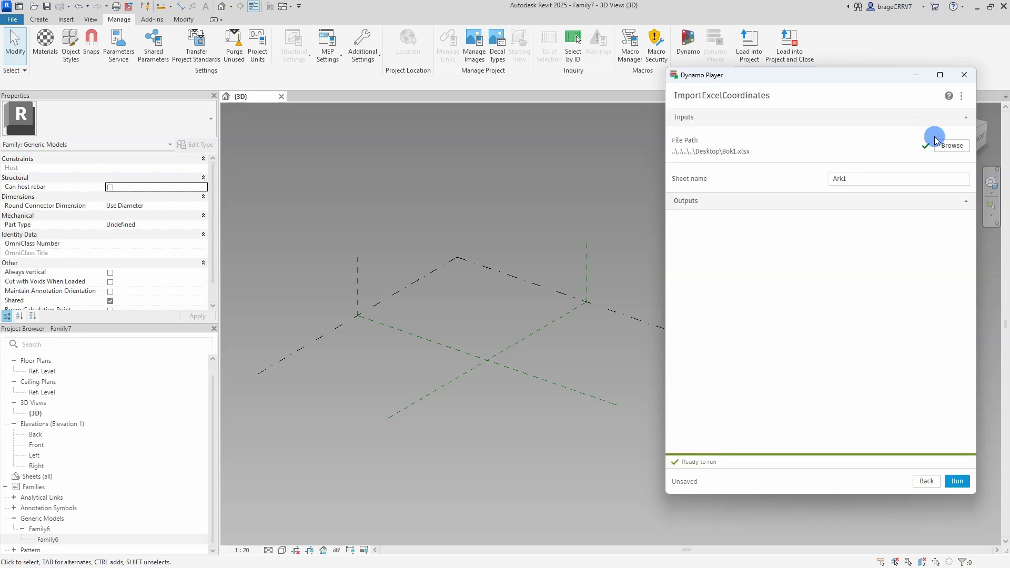
Step: Choose the Excel workbook with the coordinates as the script's file path
left_click(946, 149)
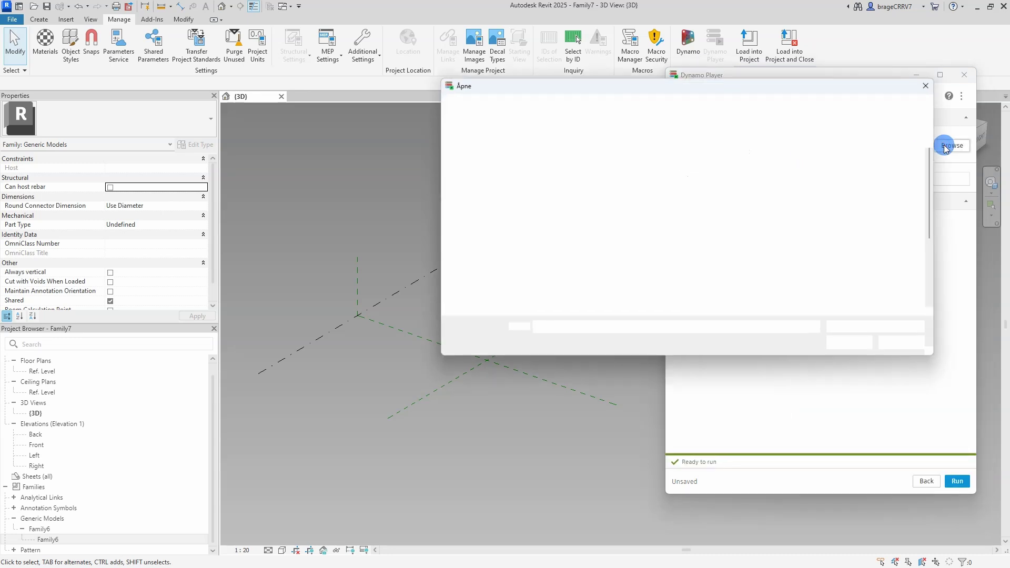
left_click(827, 263)
left_click(844, 343)
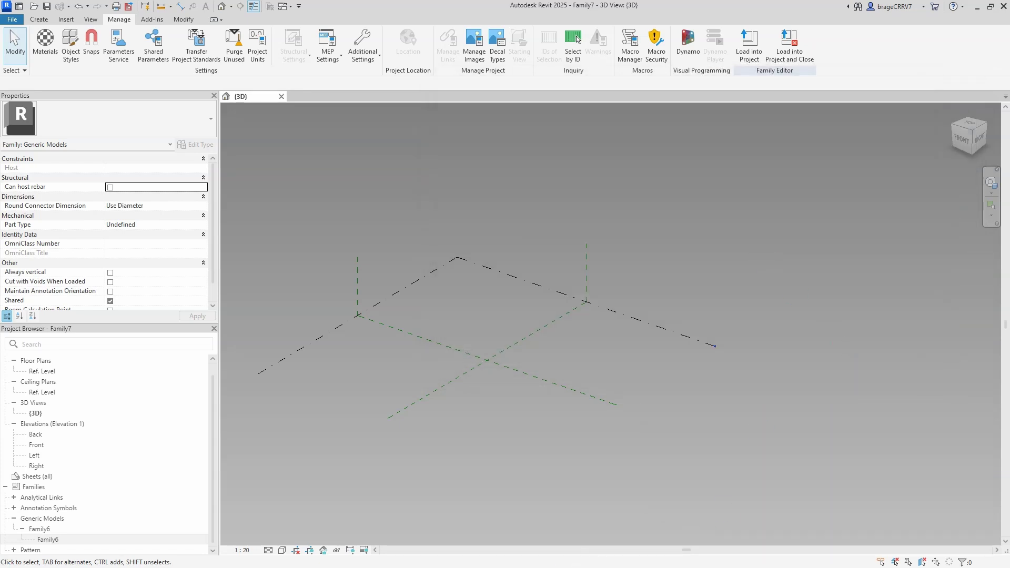
left_click(941, 35)
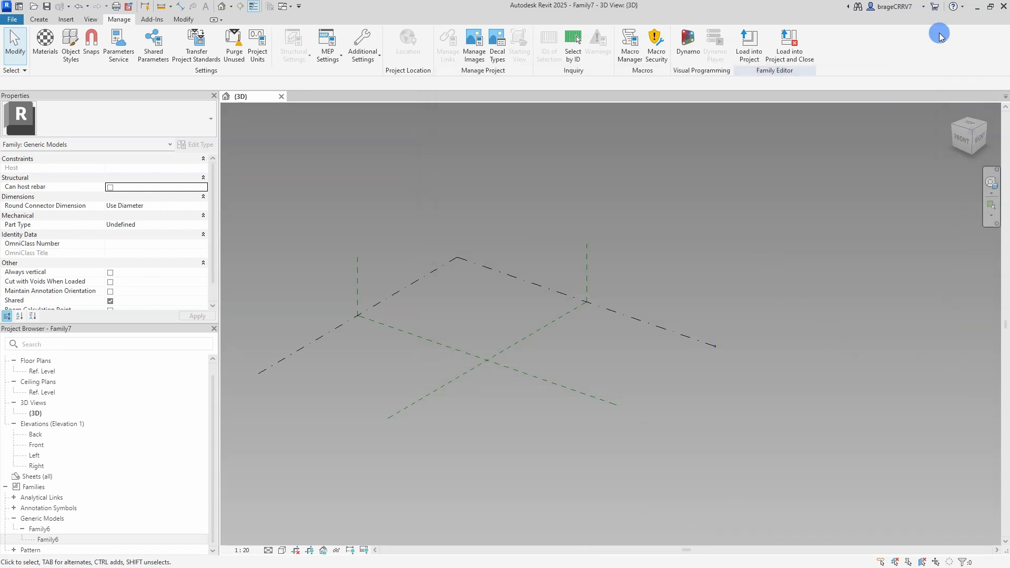
Step: Set the ImportExcelCoordinates sheet name to Ark2, run the script, and close the Excel workbook
left_click(977, 10)
left_click(845, 176)
type("Ark2")
left_click(844, 359)
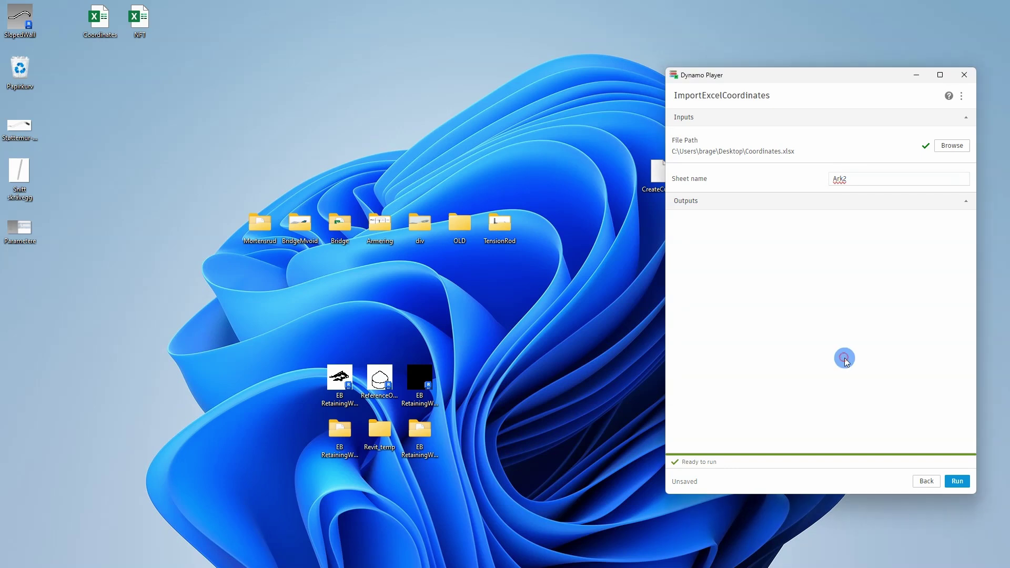
left_click(958, 482)
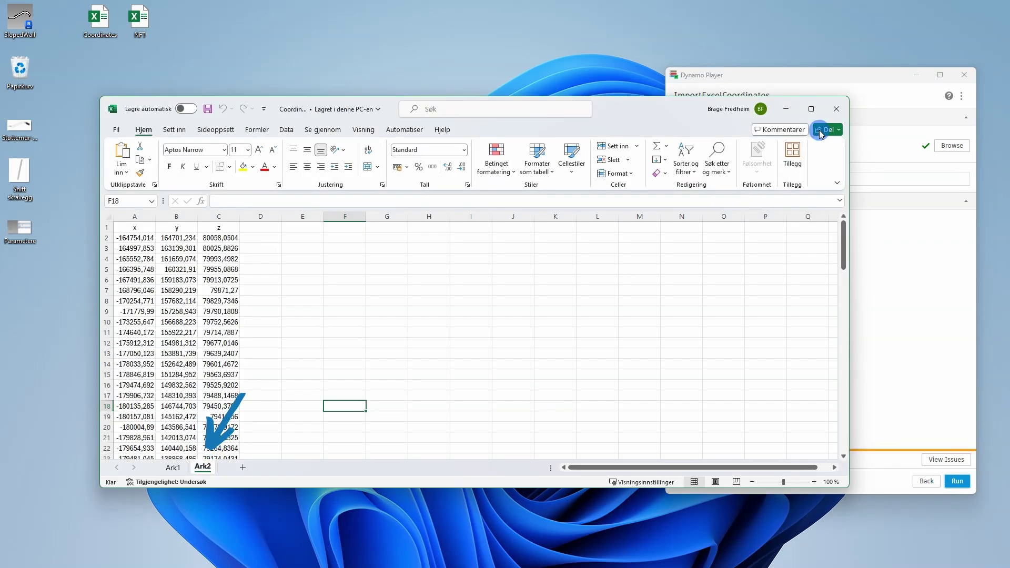
left_click(836, 109)
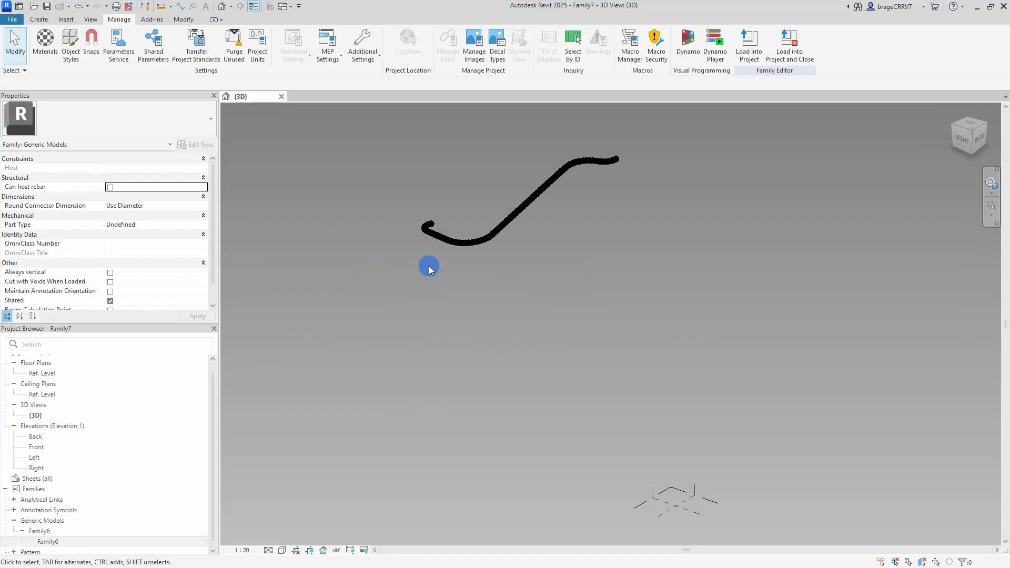
Step: Hide the Reference Points annotation category in the 3D view's Visibility/Graphic Overrides
scroll(440, 237, "up", 6)
middle_click_drag(468, 329, 476, 340)
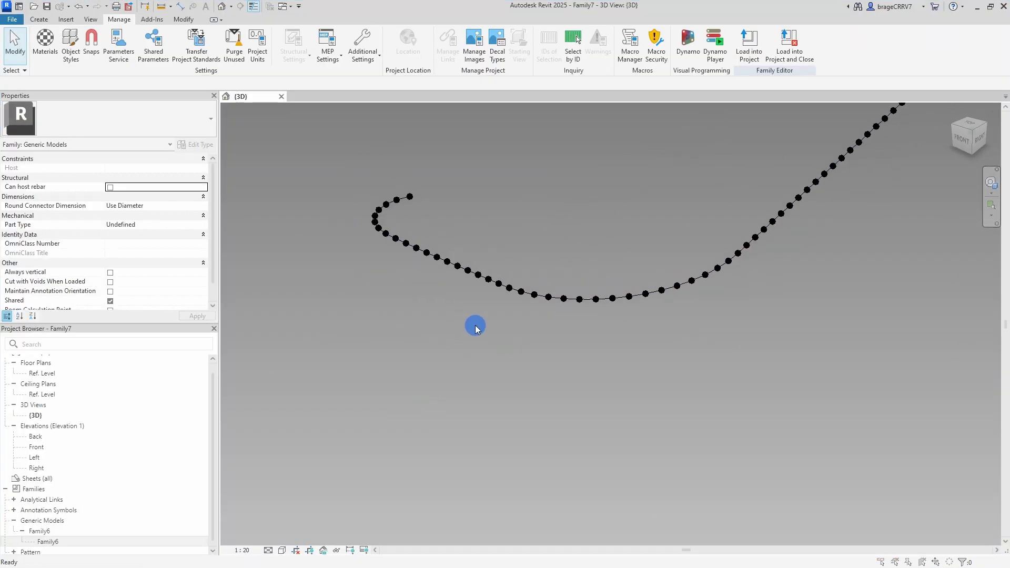
key("v")
key("v")
left_click(584, 136)
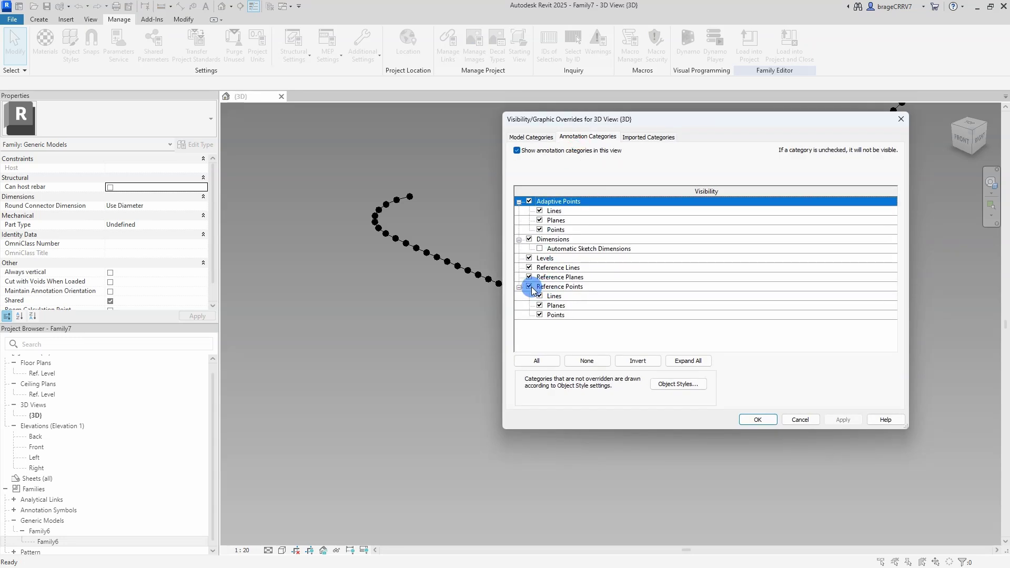
left_click(530, 286)
left_click(843, 420)
left_click(757, 420)
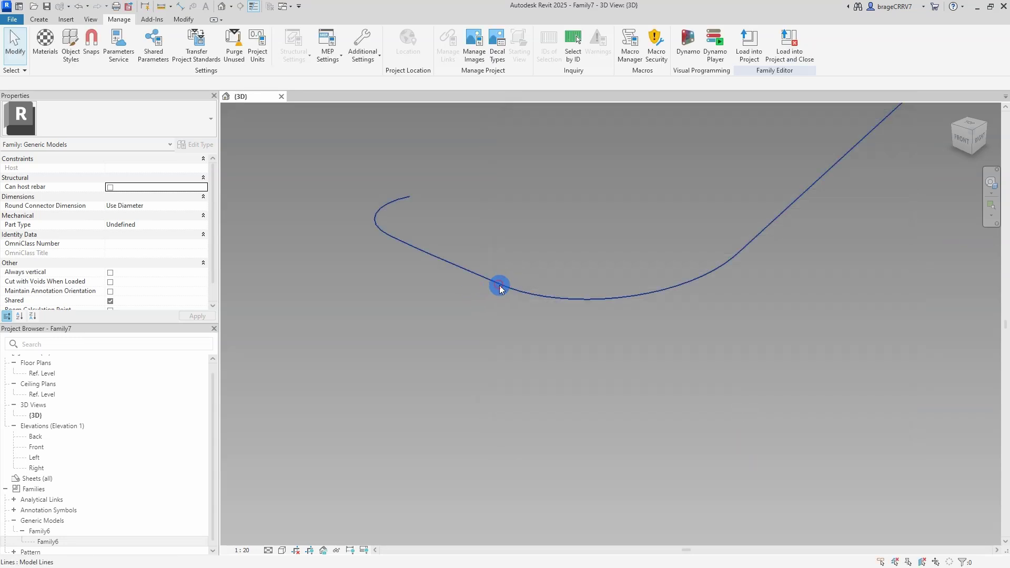
Step: Divide the imported model line as a path with 100 points
left_click(499, 288)
middle_click_drag(498, 286, 498, 384, "shift")
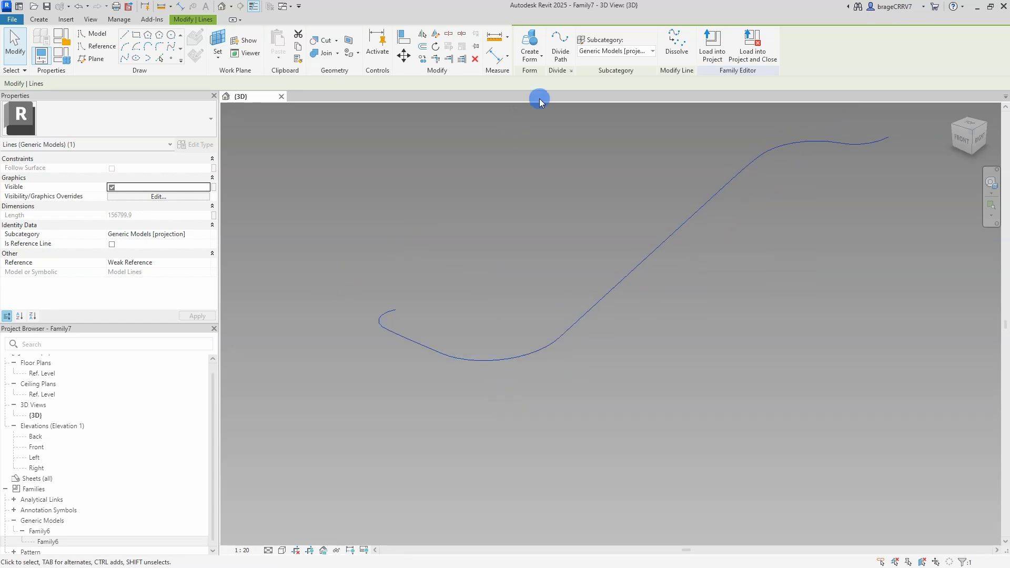
left_click(560, 46)
left_click(626, 266)
type("100")
key("Return")
left_click(516, 230)
Step: Place a Family6 profile on the end point of the divided path
scroll(586, 415, "down", 1)
middle_click_drag(586, 410, 752, 386, "shift")
scroll(658, 445, "up", 7)
scroll(665, 412, "down", 1)
middle_click_drag(667, 418, 502, 406)
scroll(583, 385, "up", 1)
middle_click_drag(595, 390, 624, 374, "shift")
left_click(56, 541)
left_click_drag(55, 541, 505, 353)
scroll(409, 326, "up", 2)
scroll(434, 338, "up", 4)
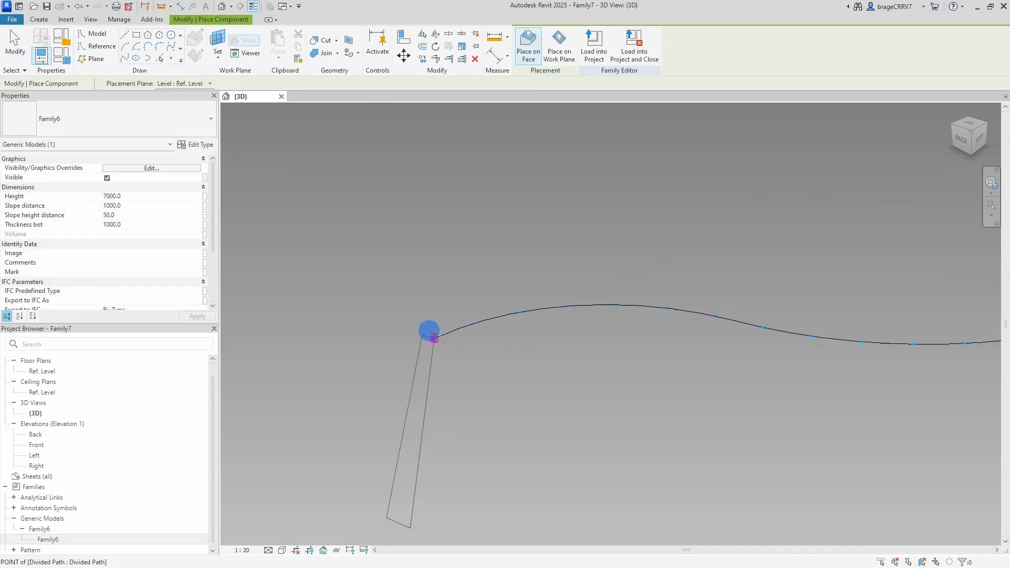
Step: Try the Flip option on the placed Family6 profile
left_click(415, 368)
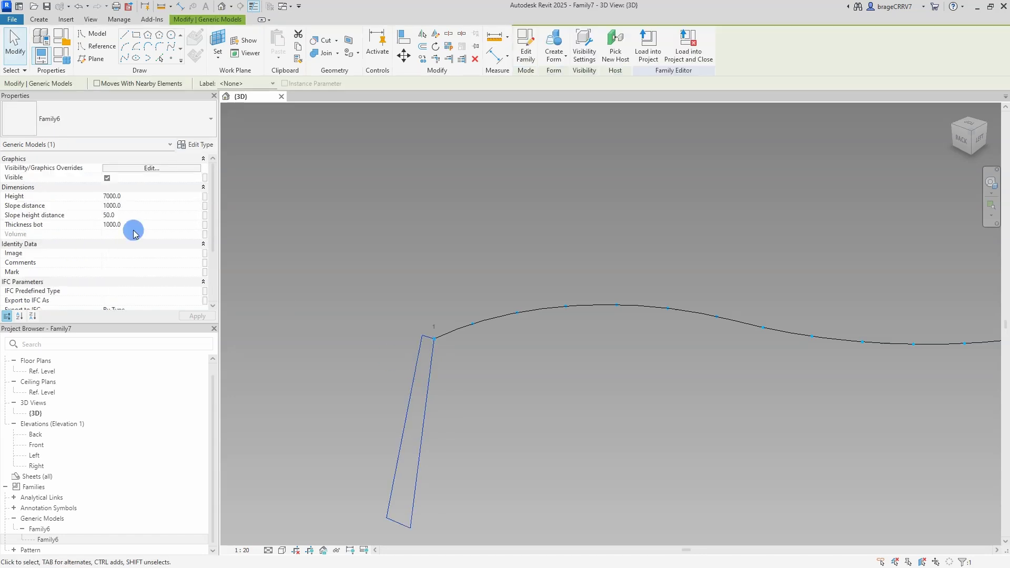
scroll(112, 212, "down", 3)
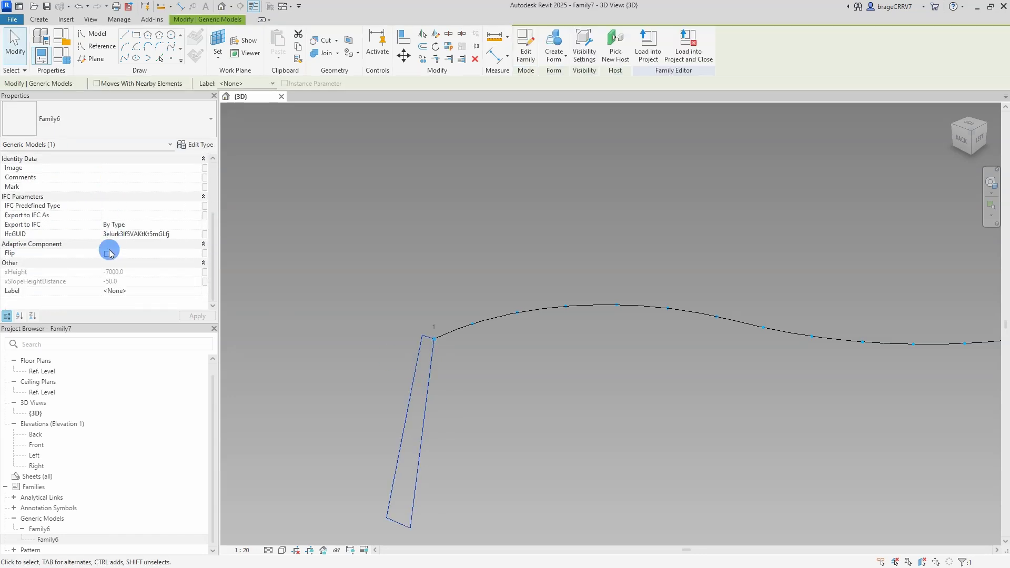
left_click(108, 253)
left_click(392, 370)
scroll(385, 340, "down", 3)
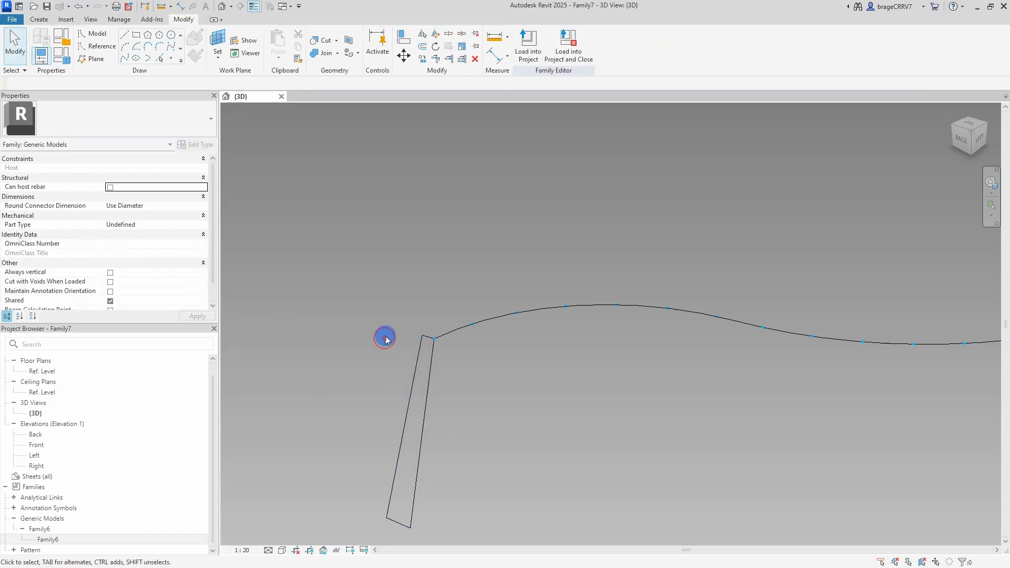
Step: Set the placed Family6 profile's slope distance to -1000
middle_click_drag(386, 340, 491, 400, "shift")
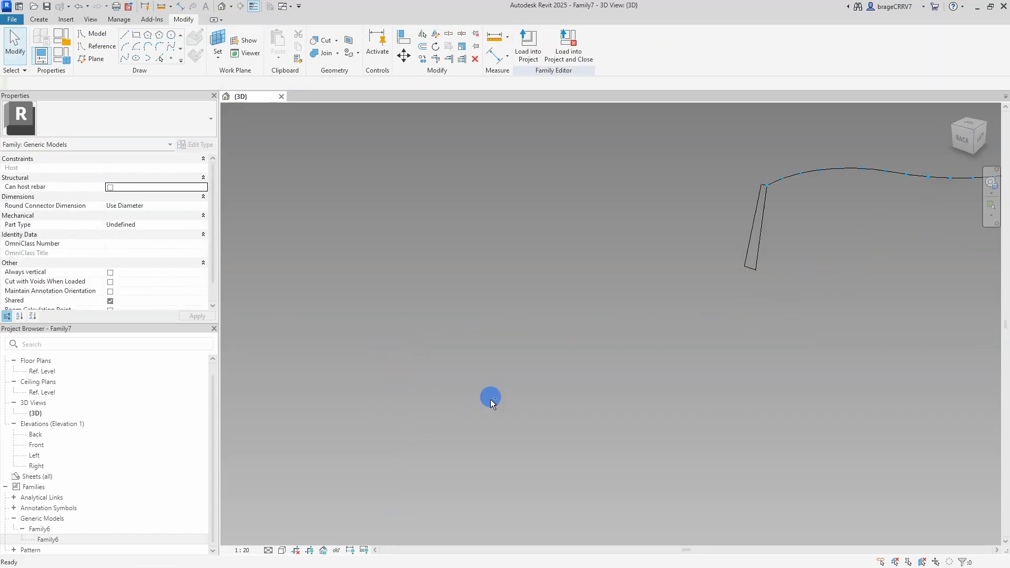
left_click(748, 266)
middle_click_drag(764, 298, 594, 426)
left_click(134, 205)
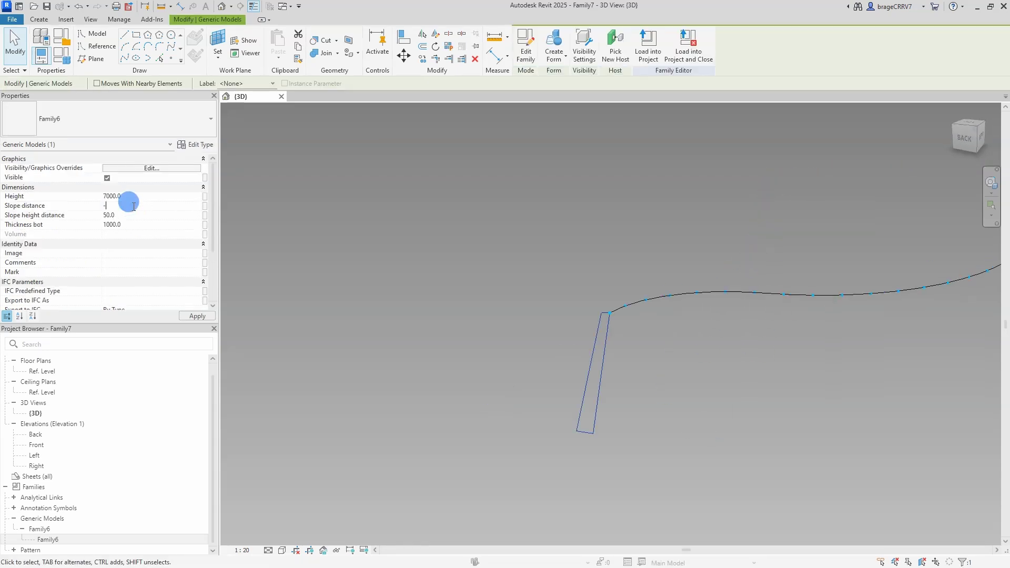
type("-1000")
left_click(547, 426)
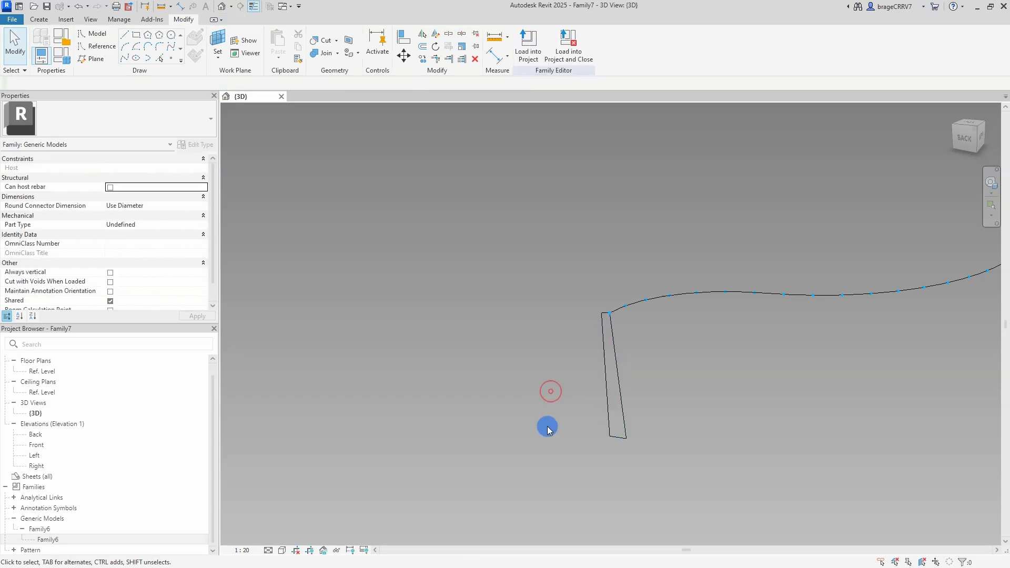
Step: Repeat the placed Family6 profile along all points of the divided path
middle_click_drag(547, 426, 643, 415, "shift")
left_click(563, 389)
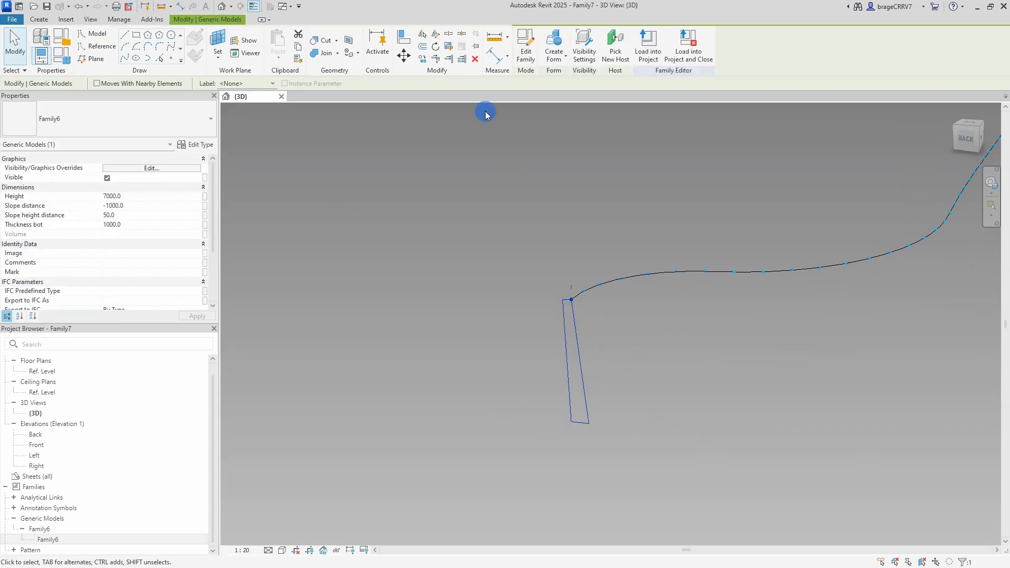
left_click(449, 46)
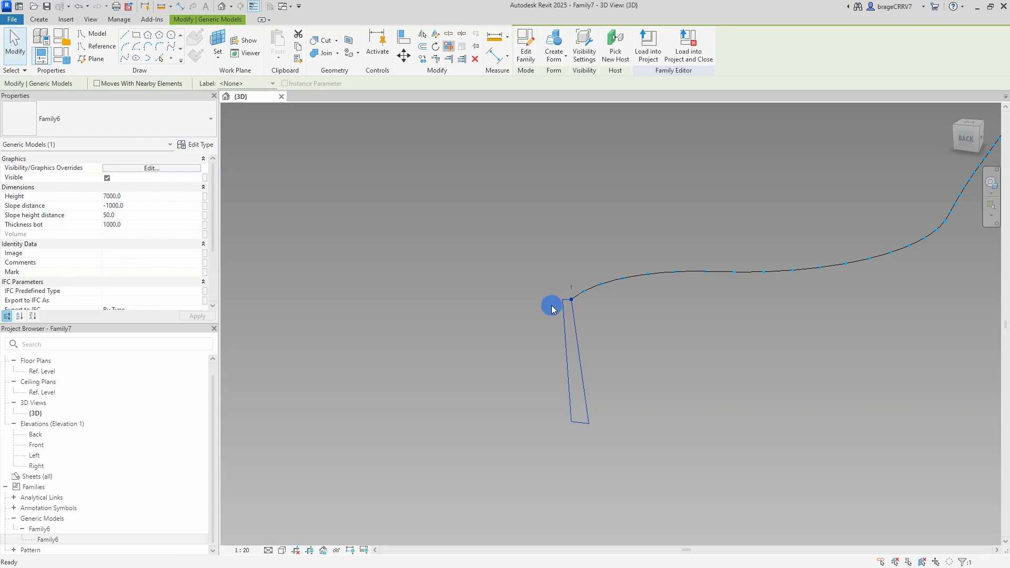
middle_click_drag(547, 301, 523, 345, "shift")
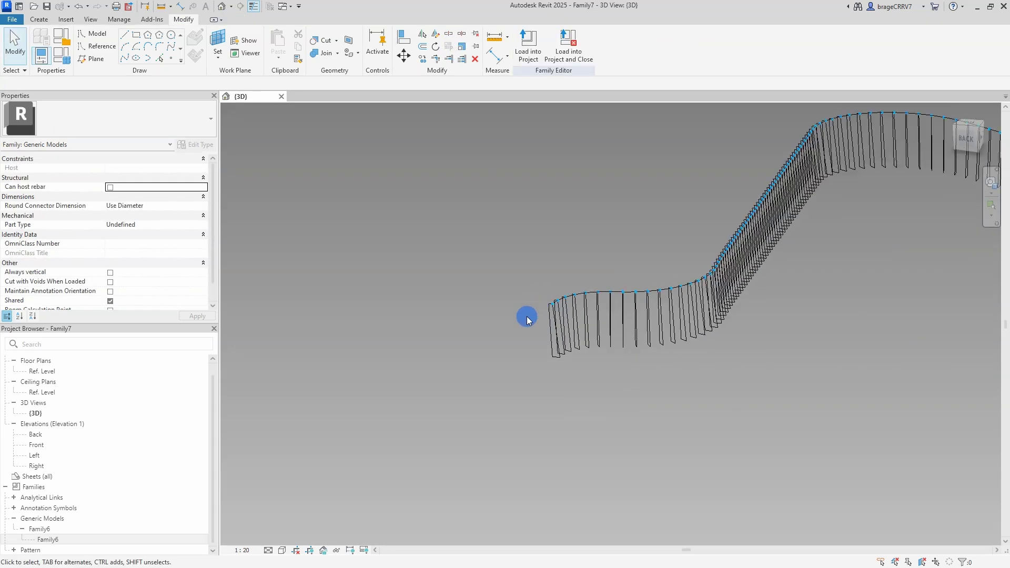
Step: Remove the repeater so the profiles along the path become individual Family6 instances
middle_click_drag(572, 389, 533, 336, "shift")
left_click(533, 337)
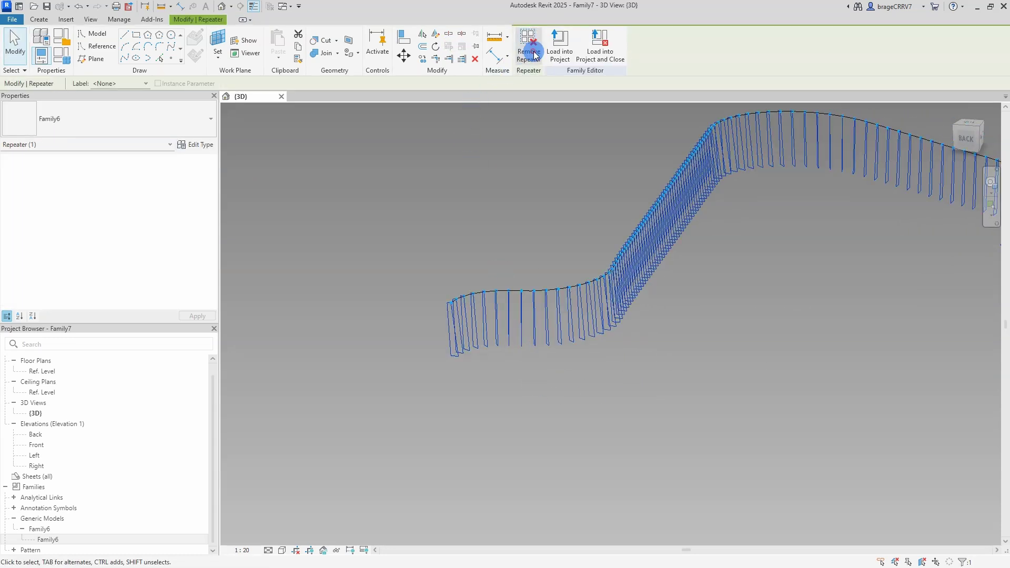
left_click(498, 377)
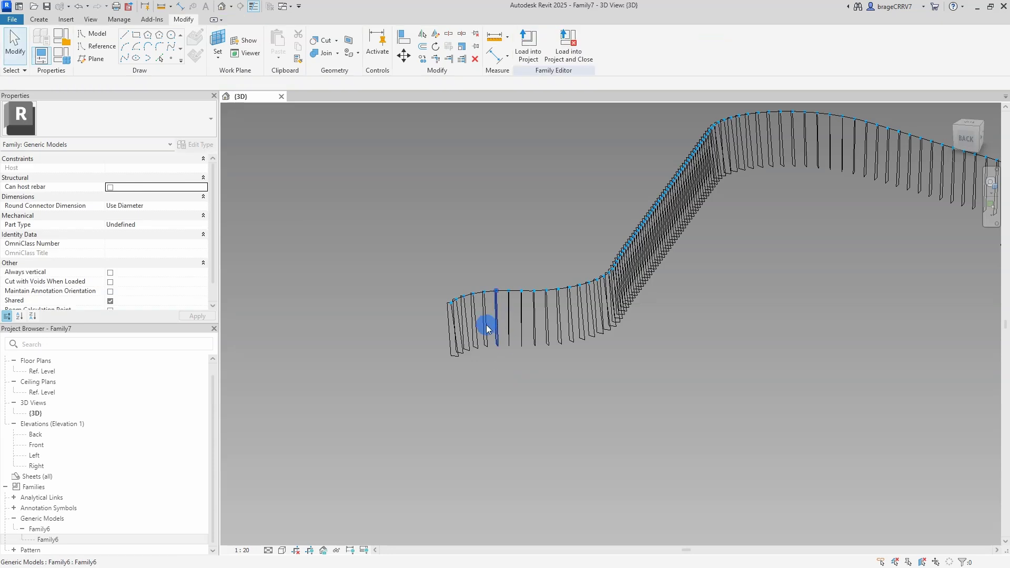
Step: Try to create one solid form through all Family6 instances along the path and undo it
left_click(460, 328)
key("s")
key("a")
left_click(553, 55)
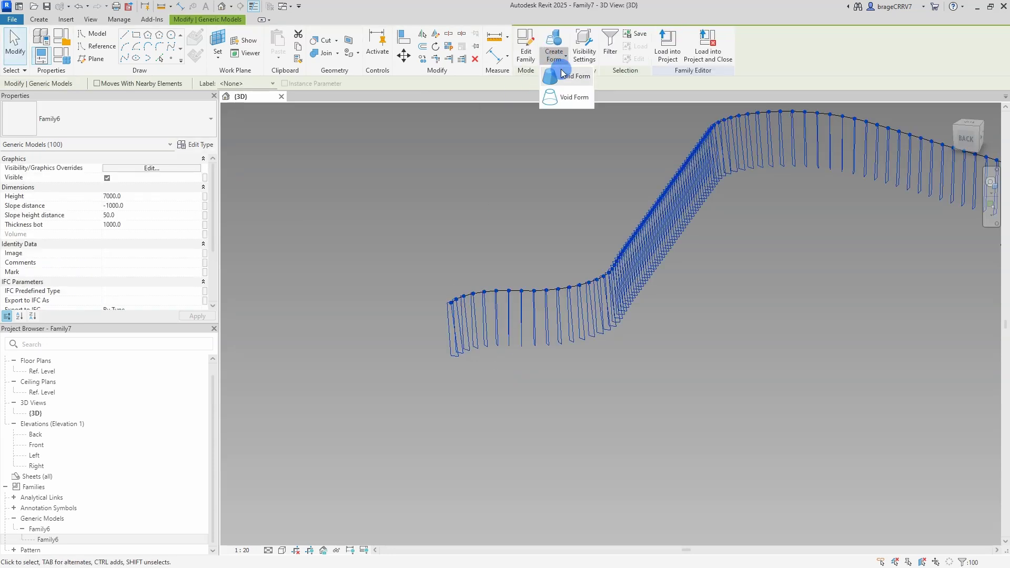
left_click(562, 74)
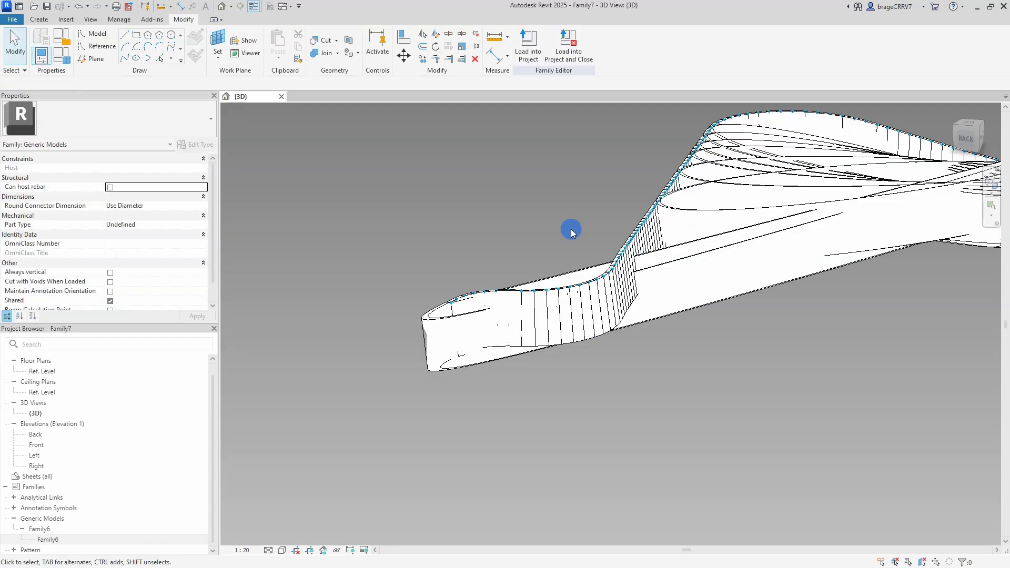
middle_click_drag(572, 232, 574, 284, "shift")
key("ctrl+z")
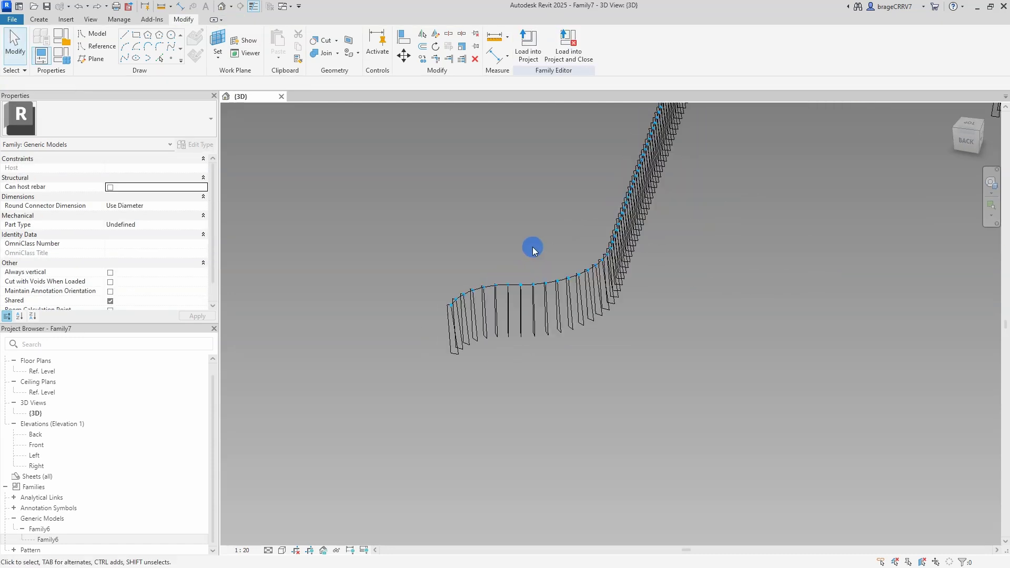
Step: Create a solid form from the 19 profiles along the first curved section of the path
scroll(532, 252, "down", 2)
middle_click_drag(532, 253, 513, 324)
left_click(516, 378)
left_click(527, 411)
middle_click_drag(545, 400, 516, 404, "shift")
left_click_drag(613, 446, 452, 403)
left_click_drag(488, 432, 490, 433)
middle_click_drag(525, 444, 572, 387, "shift")
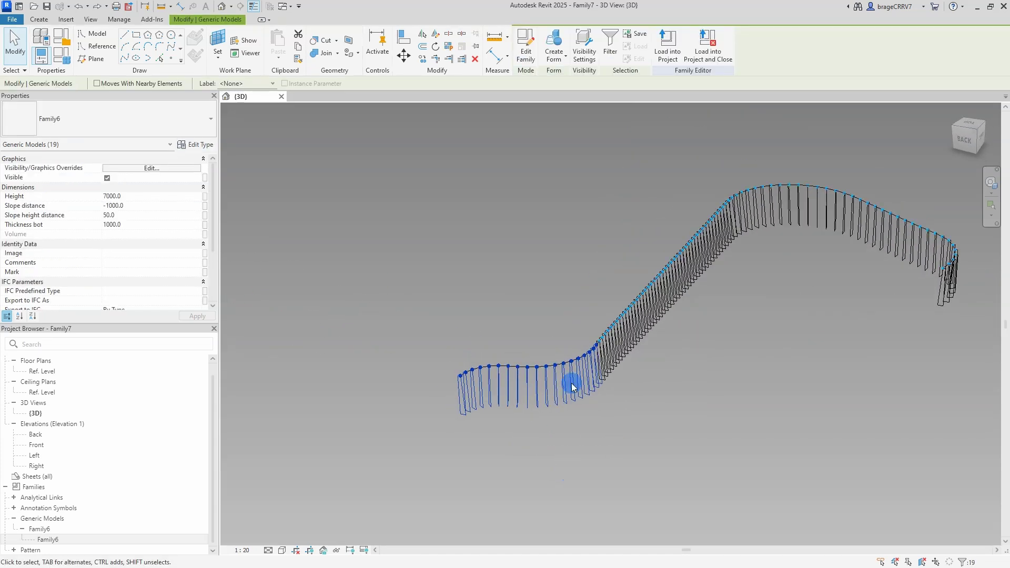
left_click(550, 62)
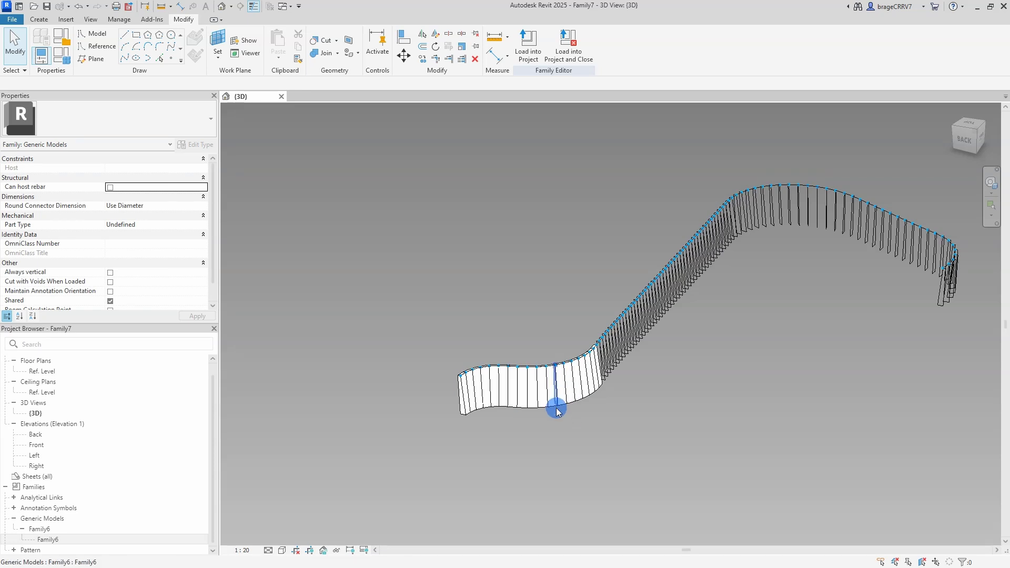
Step: Create a solid form from the 47 profiles along the long straight section, starting at the finished wall's end
middle_click_drag(545, 414, 728, 419, "shift")
left_click_drag(756, 411, 376, 363)
scroll(375, 363, "up", 3)
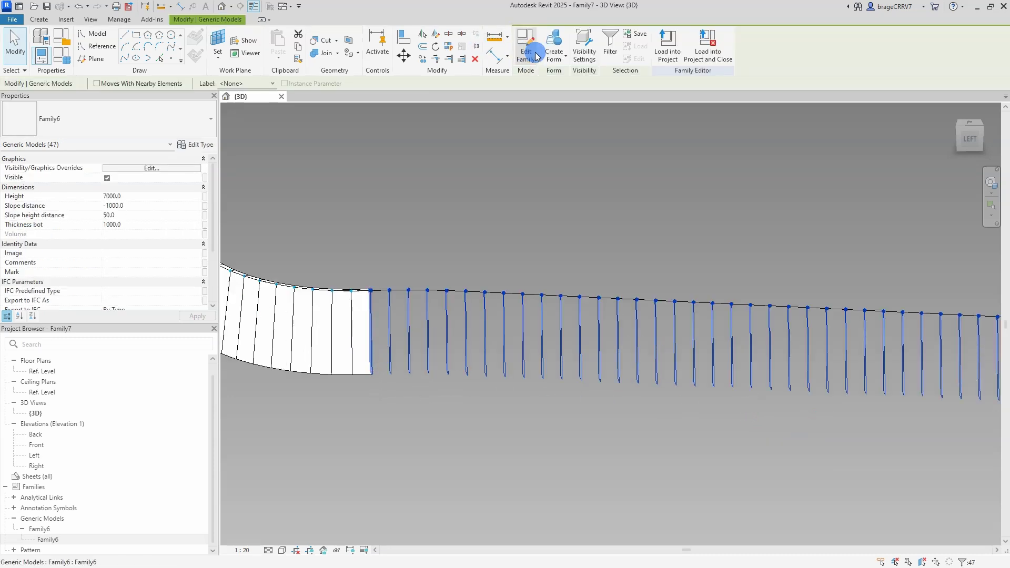
left_click(424, 356)
Step: Try to create a solid form from all remaining profiles beyond the straight section, and cancel it
scroll(429, 263, "down", 3)
middle_click_drag(429, 263, 564, 421, "shift")
left_click_drag(770, 443, 385, 316)
middle_click_drag(435, 389, 380, 389, "shift")
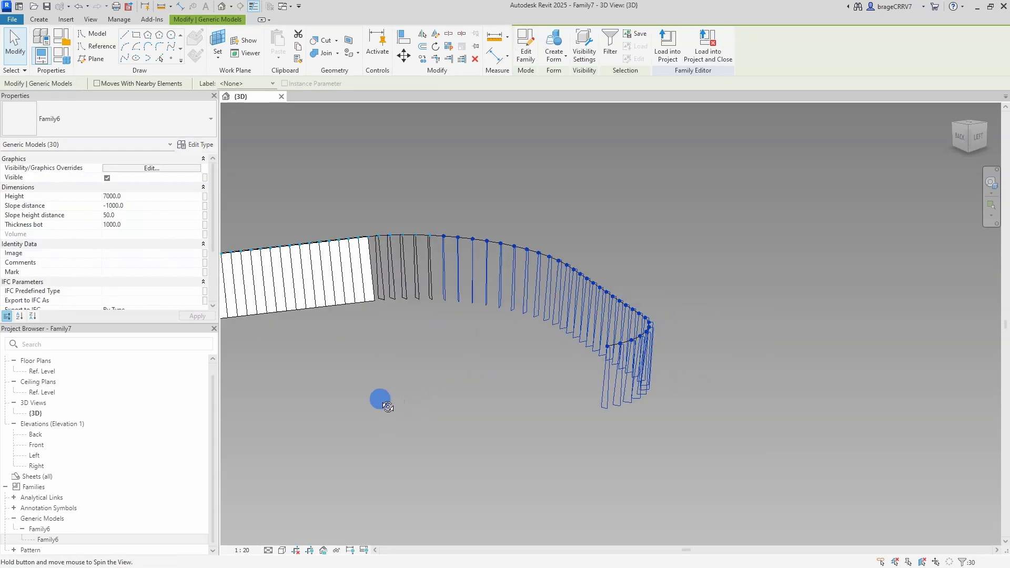
scroll(440, 248, "up", 4)
left_click(424, 305, "ctrl")
left_click(385, 309, "ctrl")
left_click(361, 304, "ctrl")
left_click(334, 303, "ctrl")
left_click(326, 308, "ctrl")
left_click(323, 304, "ctrl")
left_click(553, 58)
left_click(566, 75)
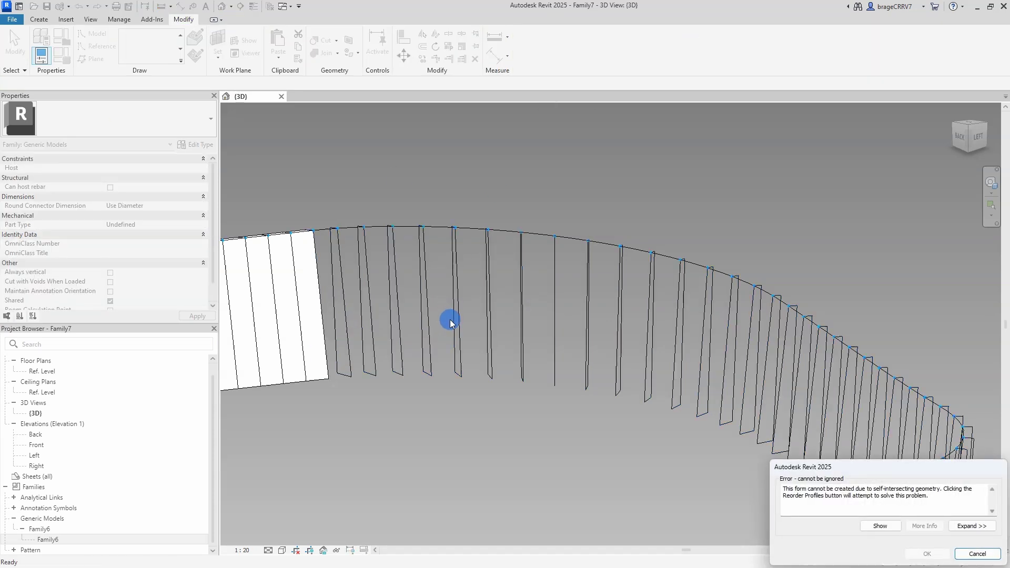
left_click(977, 554)
Step: Create a solid form from the 11 profiles that follow the straight section
left_click_drag(598, 424, 376, 361)
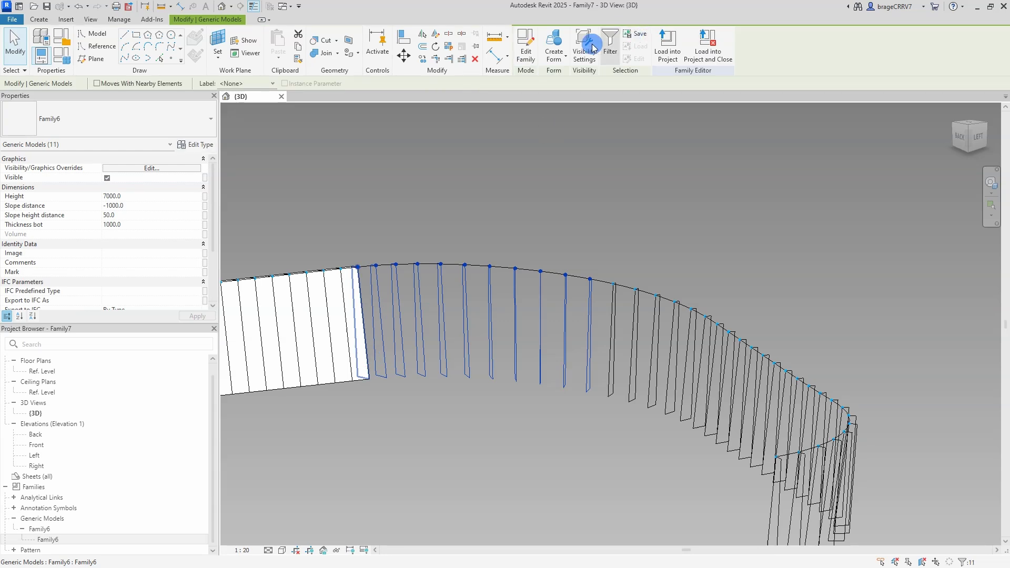
left_click(554, 55)
left_click(560, 75)
Step: Create a solid form from the next group of profiles, extending the wall toward the last bend of the path
middle_click_drag(559, 432, 646, 353, "shift")
left_click_drag(787, 375, 462, 255)
key("Escape")
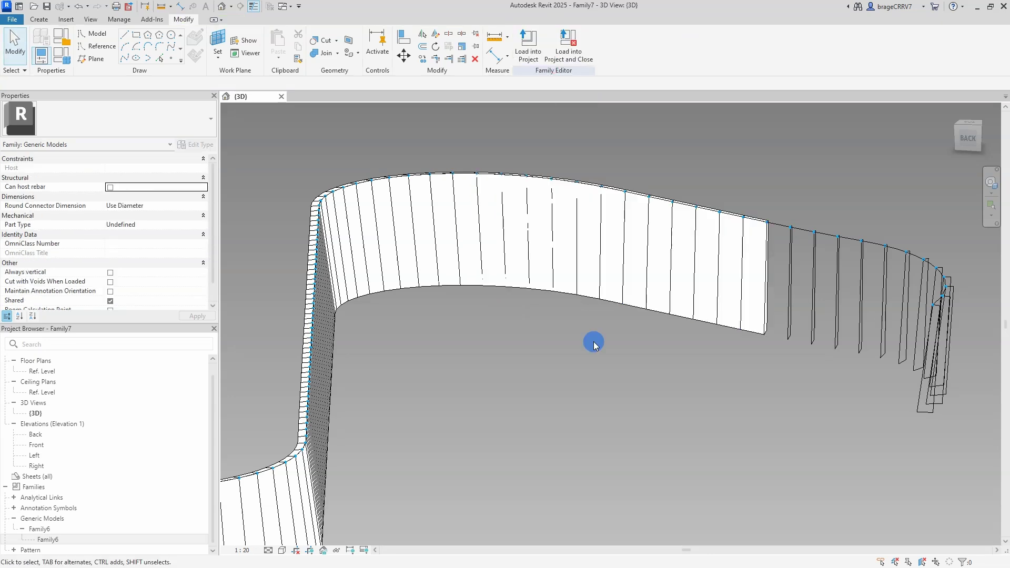
Step: Create a solid form from the remaining profiles around the last bend, up to the path's end
middle_click_drag(703, 378, 787, 348, "shift")
left_click_drag(787, 348, 500, 265)
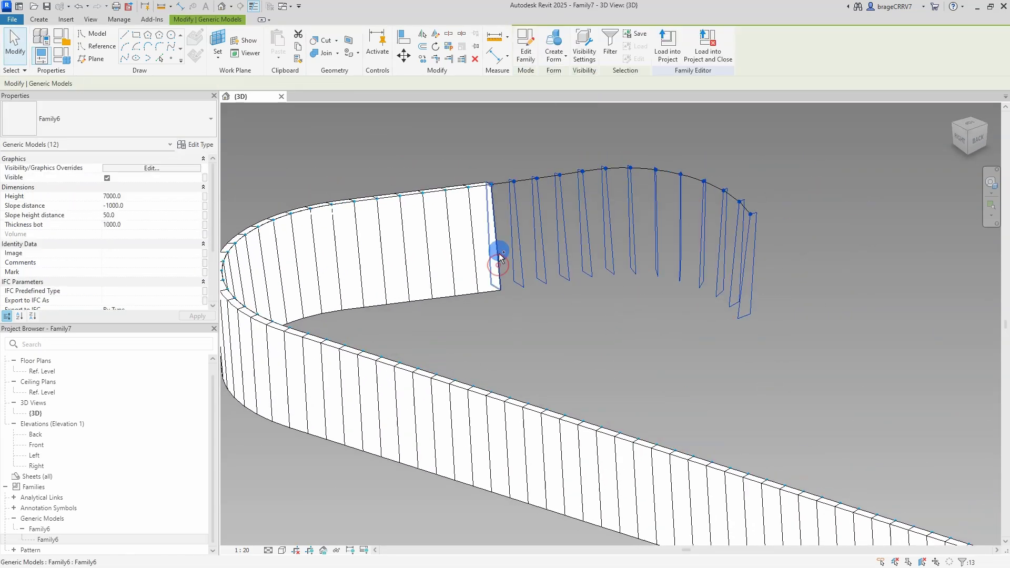
left_click(554, 48)
left_click(550, 86)
scroll(571, 332, "down", 4)
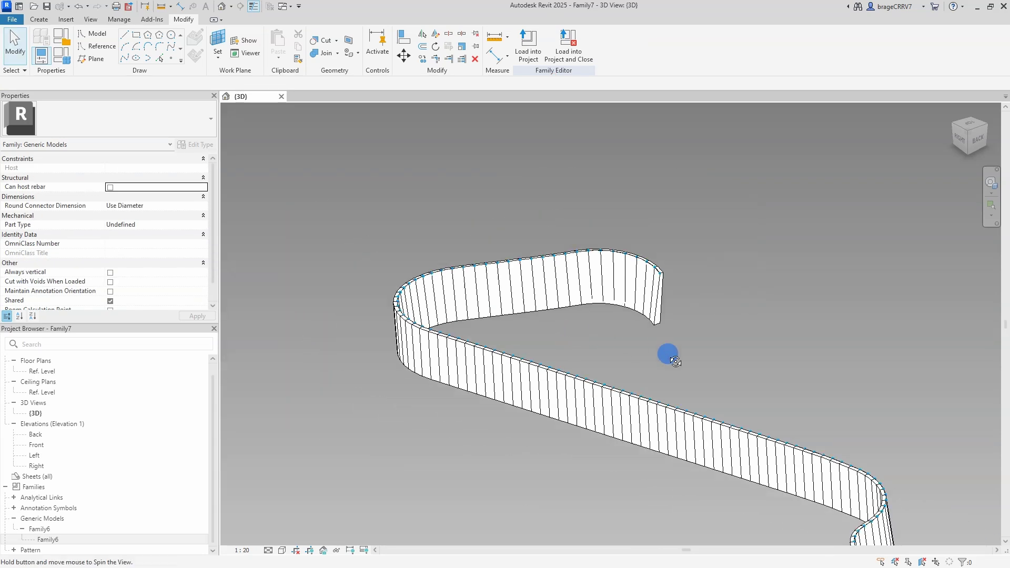
Step: Select all instances of the Family6 profile along the wall and open the family types of Family7
middle_click_drag(665, 354, 548, 433, "shift")
scroll(529, 411, "up", 3)
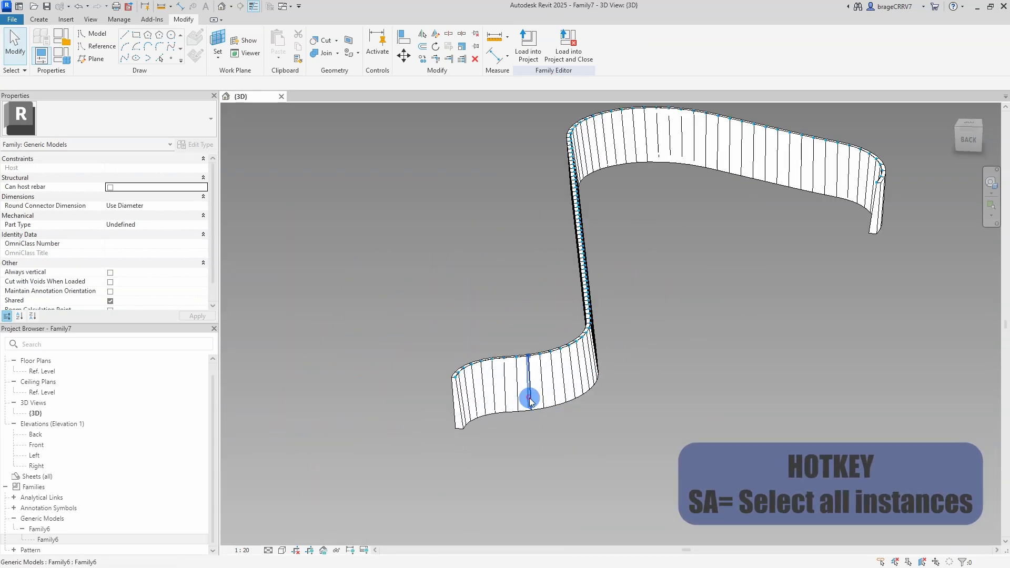
left_click(528, 410)
key("s")
key("a")
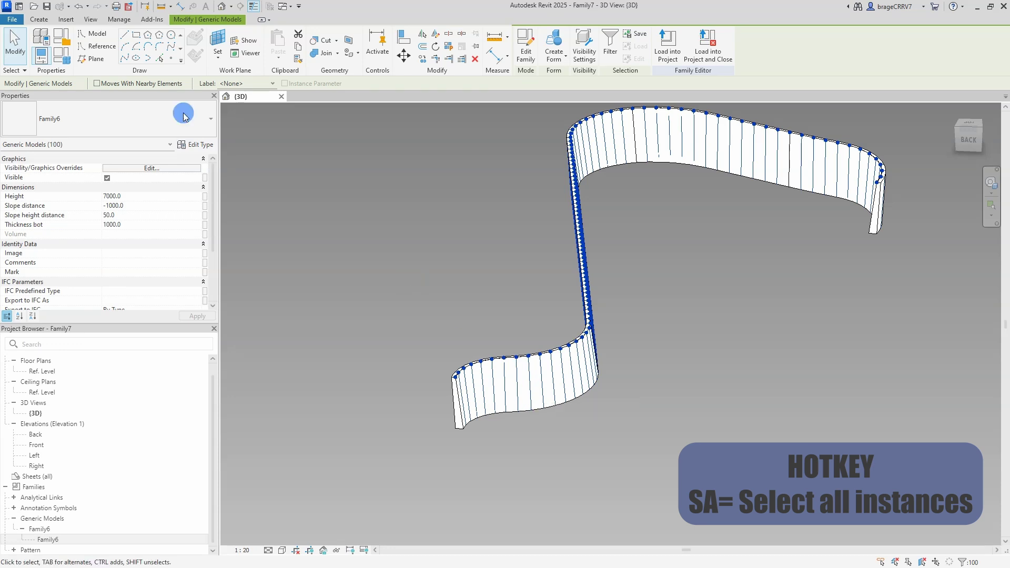
left_click(59, 55)
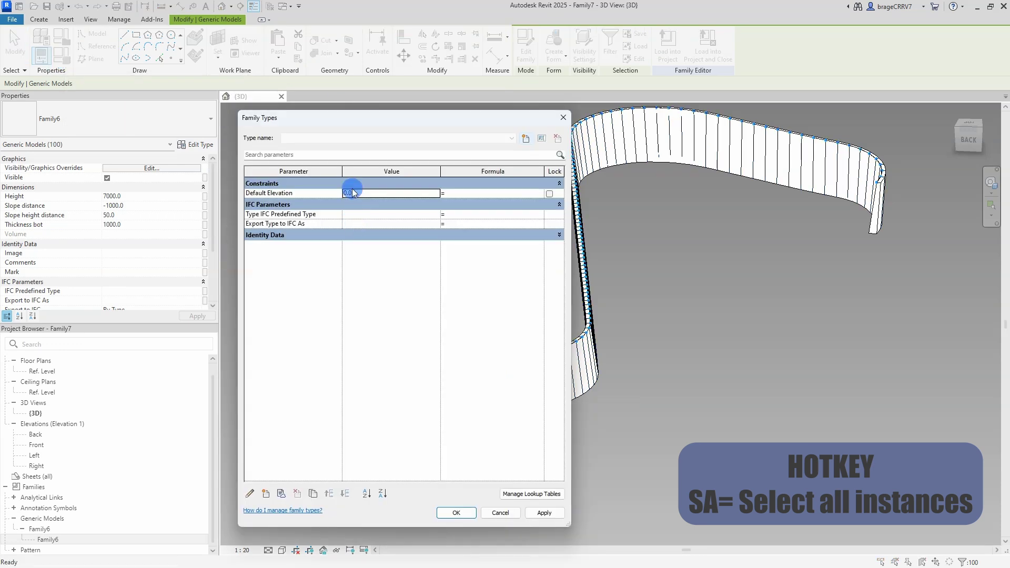
left_click_drag(325, 123, 335, 122)
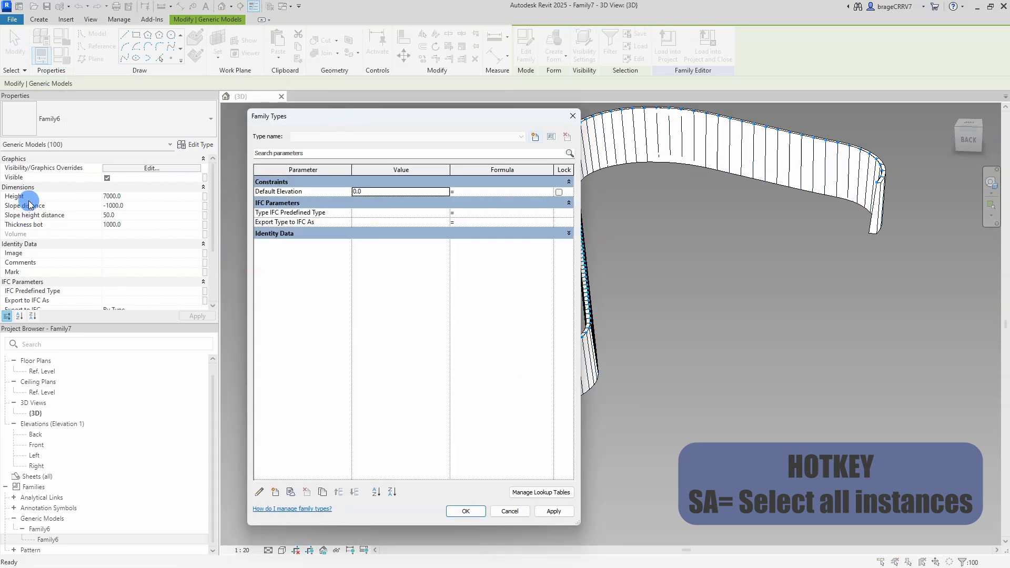
Step: Add a length family parameter named Height as an instance parameter, grouped under Dimensions
left_click(275, 491)
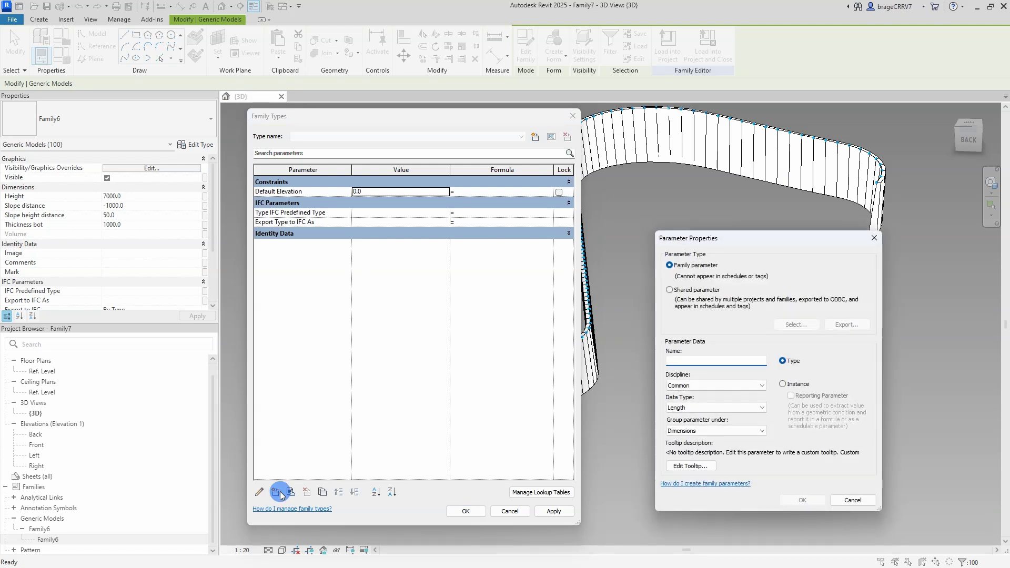
left_click(783, 383)
left_click(801, 500)
key("Return")
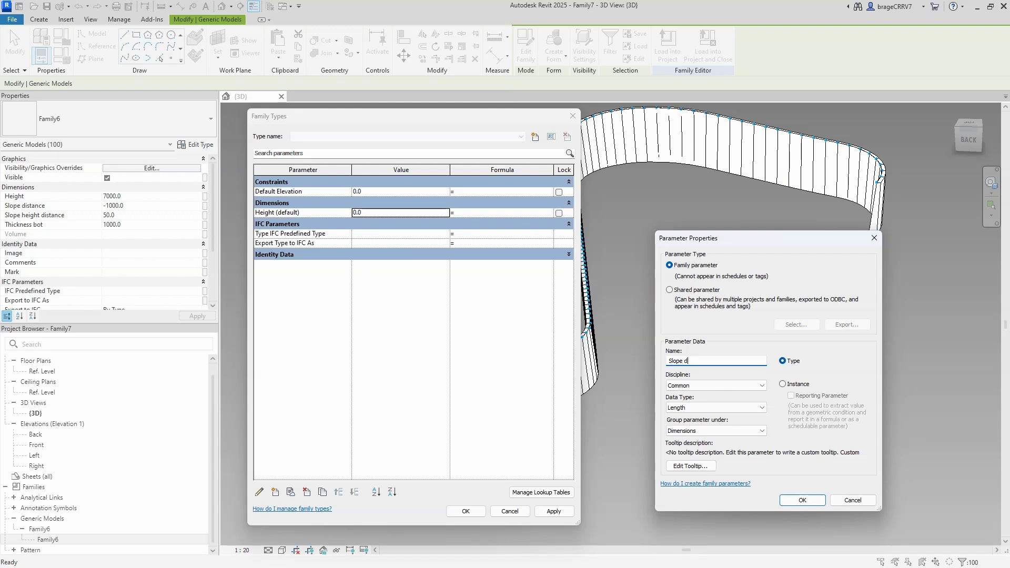
Step: Add two length instance parameters named Slope distance and Slope height distance
left_click(784, 384)
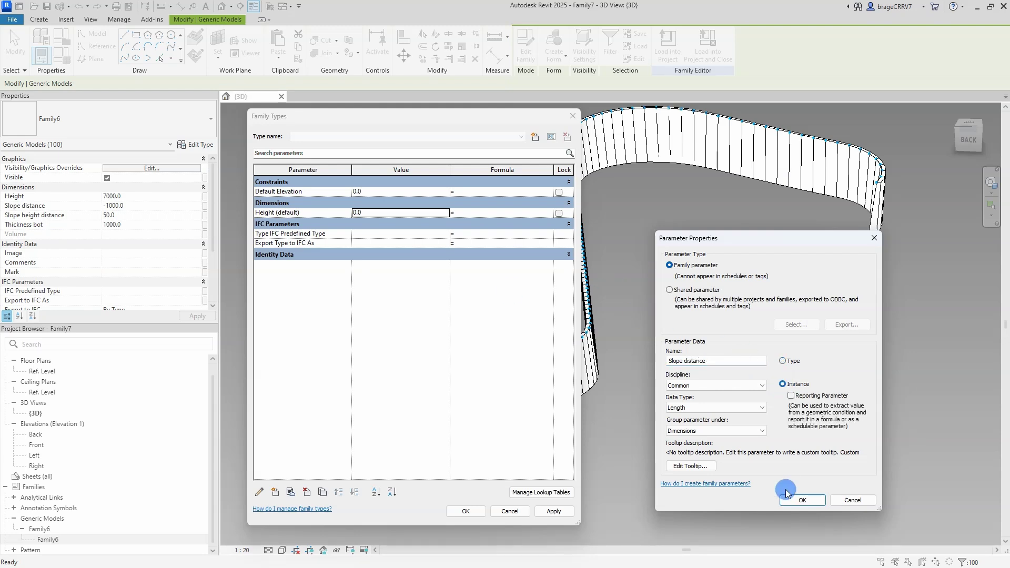
left_click(801, 499)
left_click(274, 492)
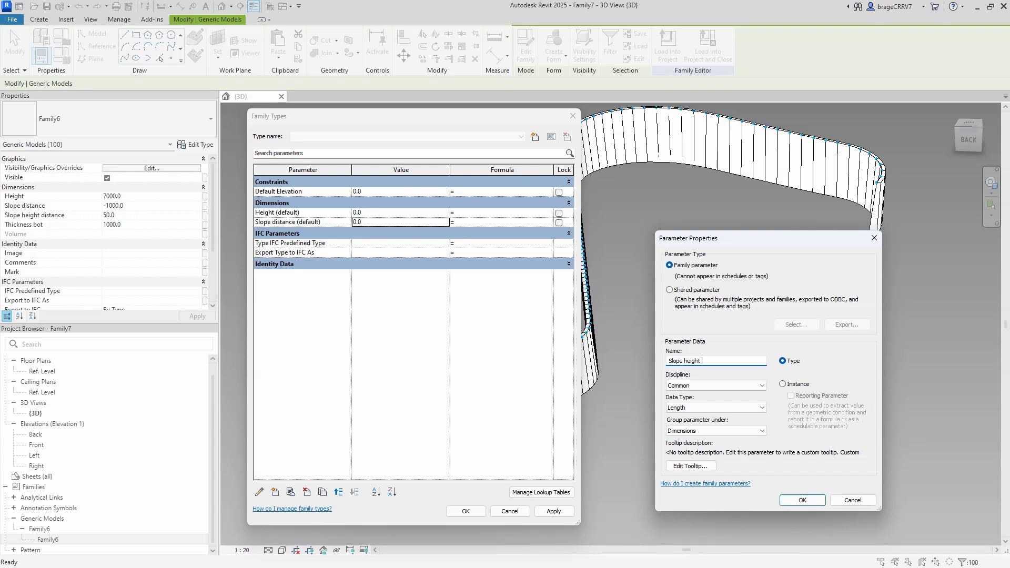
left_click(782, 384)
left_click(800, 500)
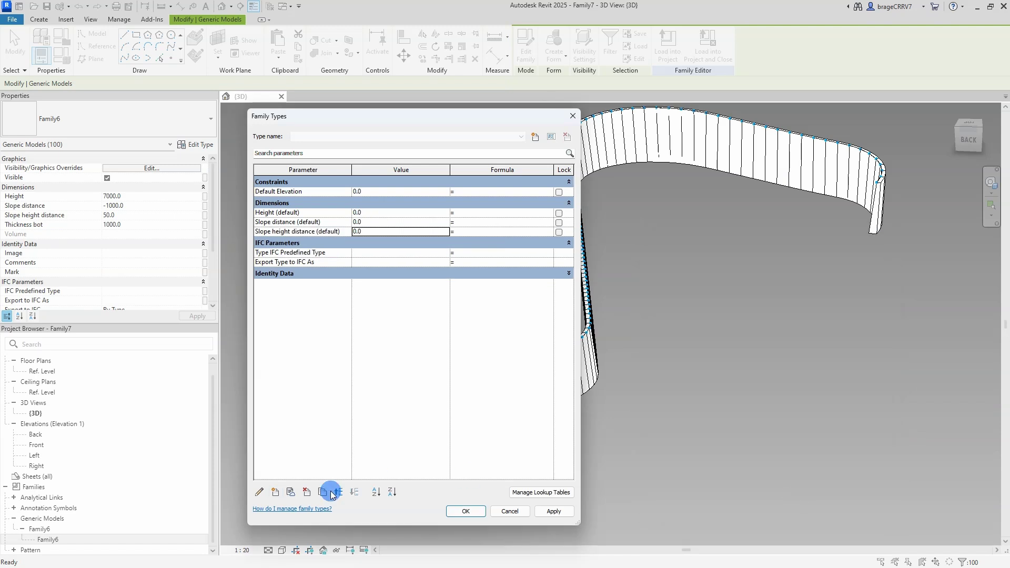
Step: Add a length parameter named Thickness bot, change it to an instance parameter, and accept the family types
left_click(274, 493)
type("Thickness bot")
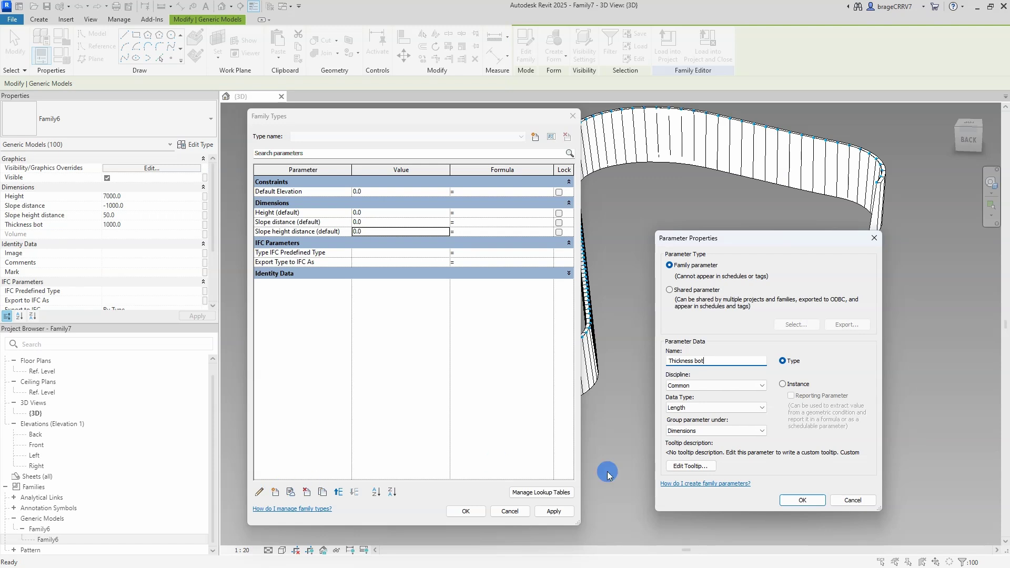
left_click(795, 500)
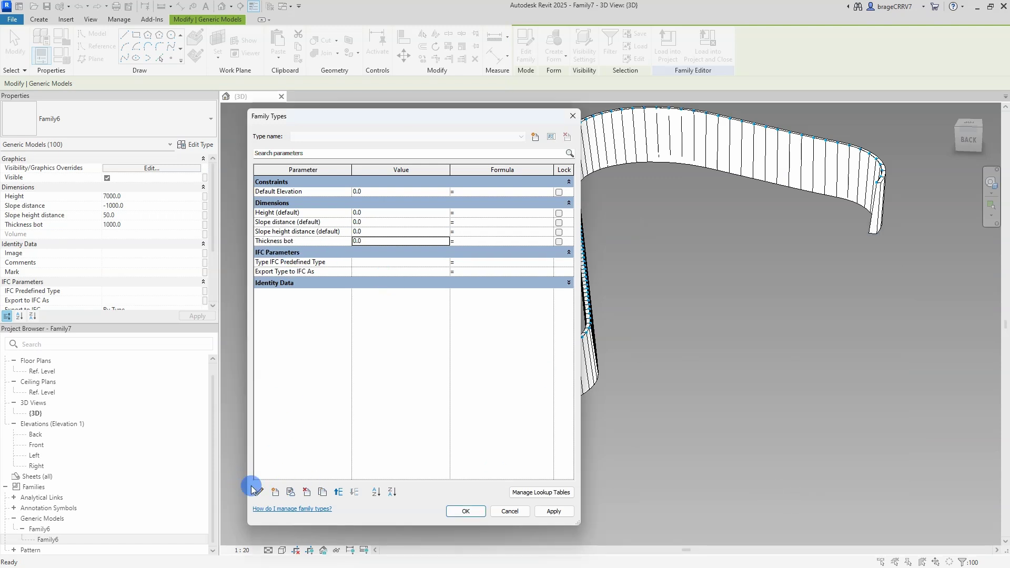
left_click(255, 494)
left_click(783, 386)
left_click(797, 497)
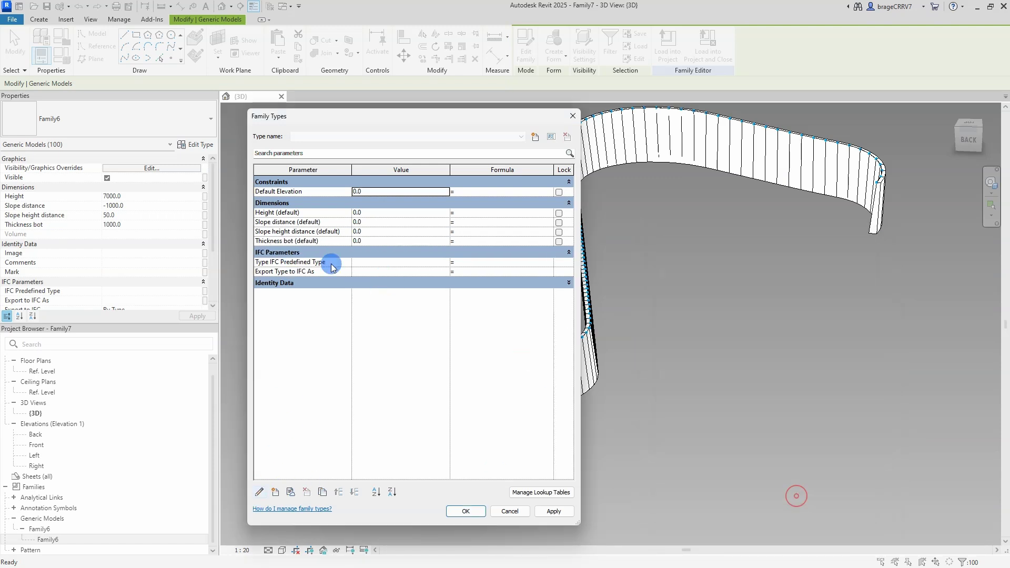
left_click(468, 512)
Step: Open the Family6 profile for editing and change its Thickness top parameter from type to instance
left_click(492, 435)
left_click(492, 411)
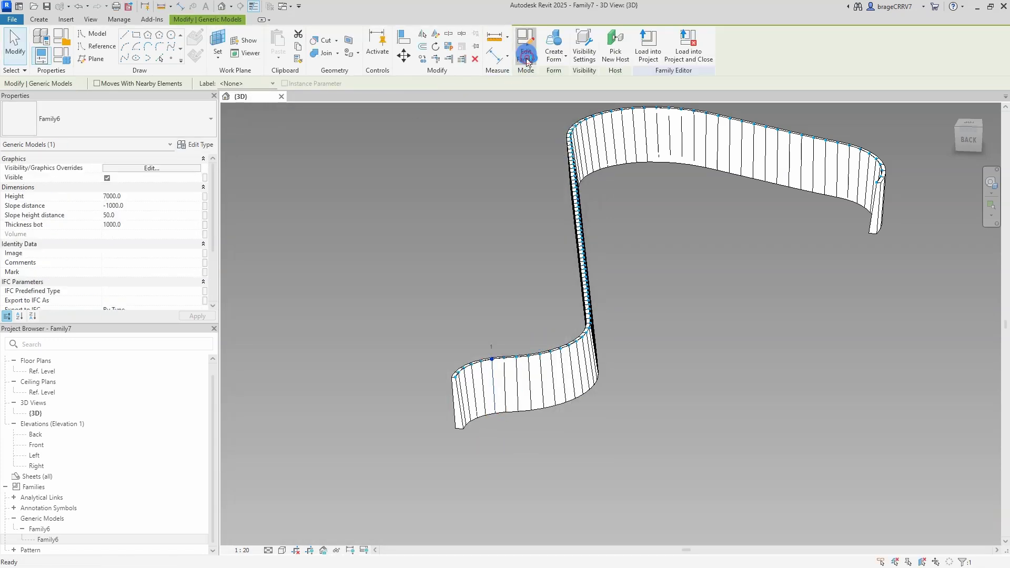
left_click(526, 47)
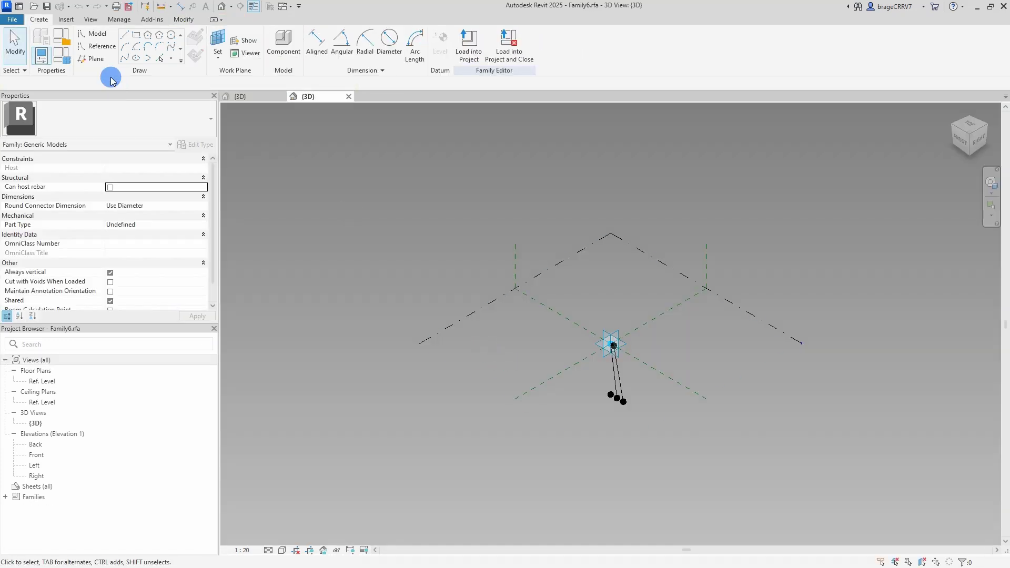
left_click(41, 55)
left_click(286, 251)
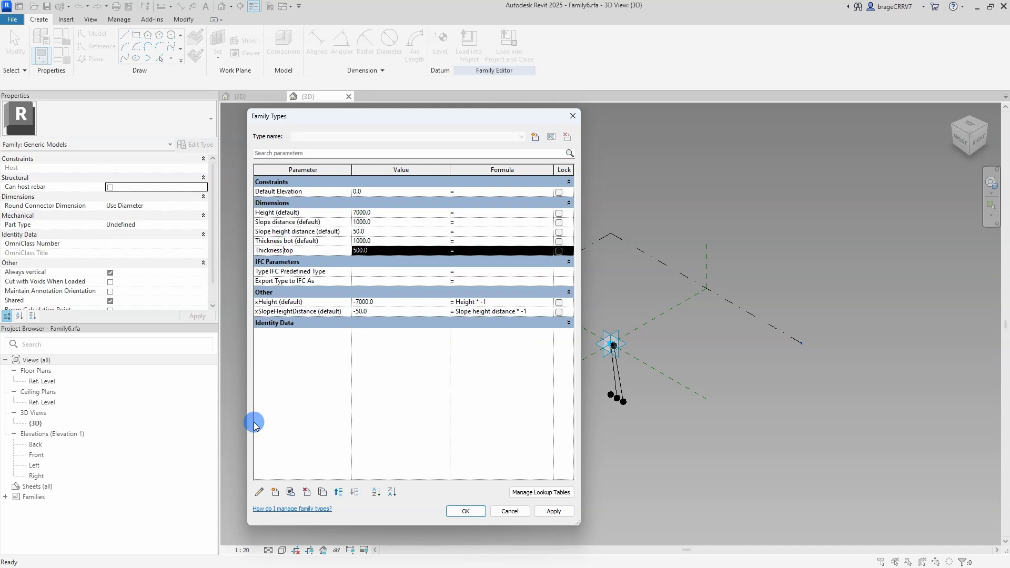
left_click(259, 493)
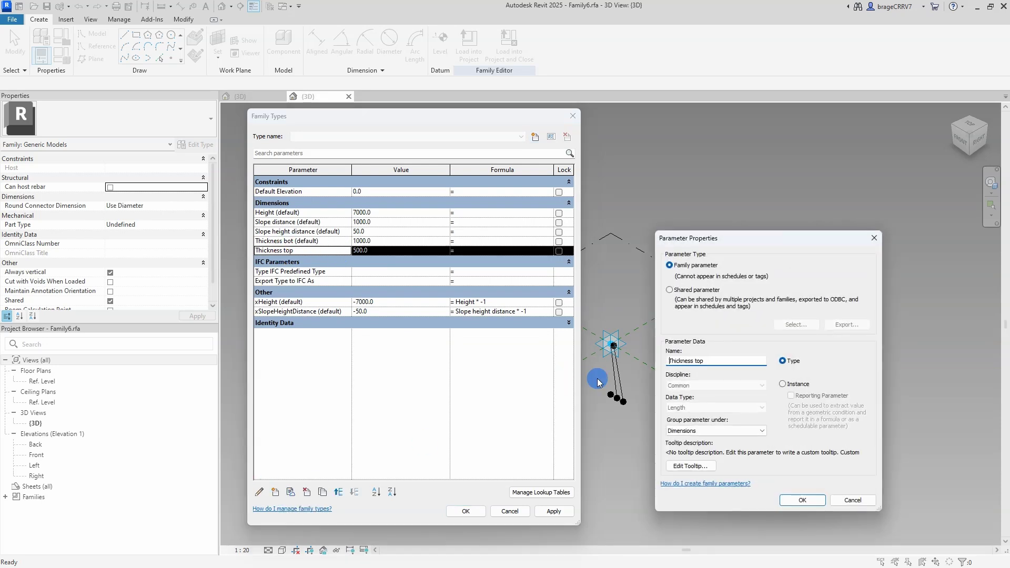
left_click(802, 500)
left_click(466, 511)
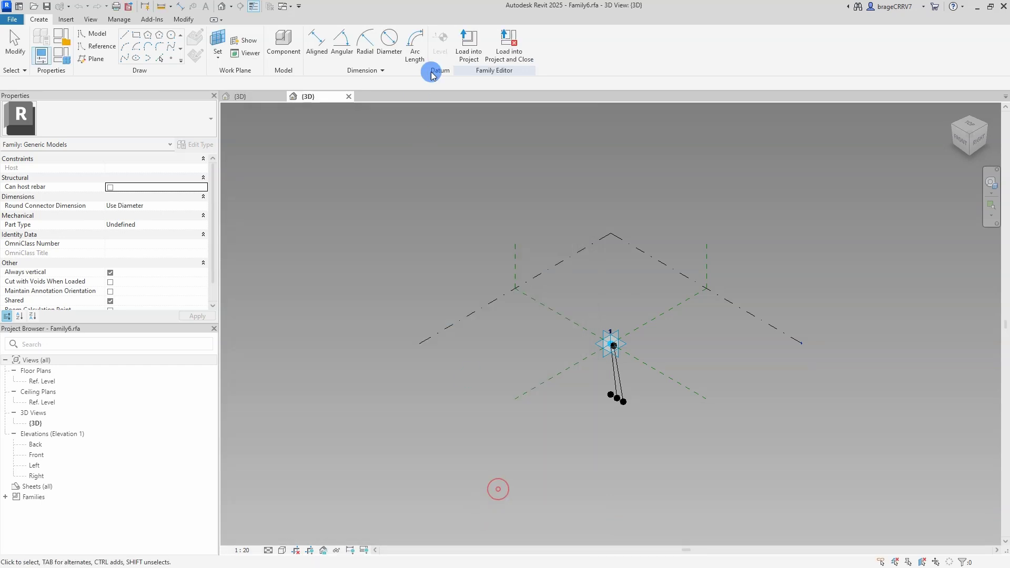
Step: Load Family6 back into Family7, overwriting the existing version, and select all profile instances
left_click(469, 45)
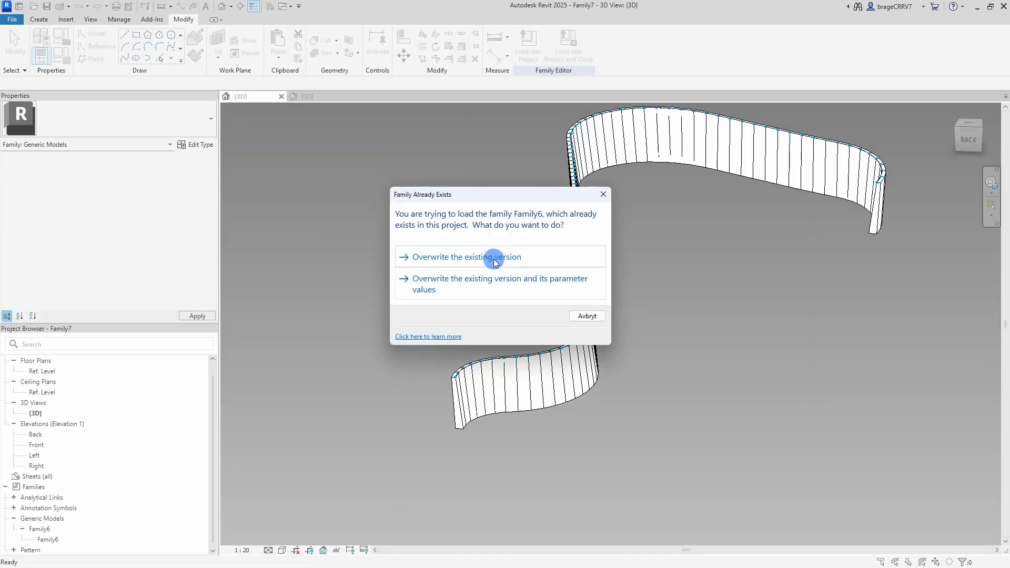
left_click(491, 254)
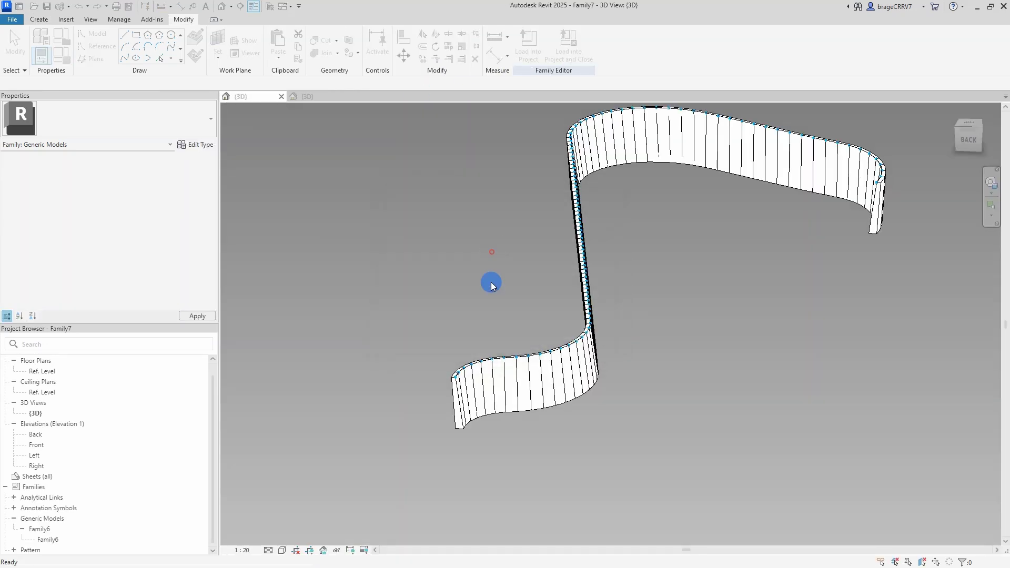
left_click(493, 382)
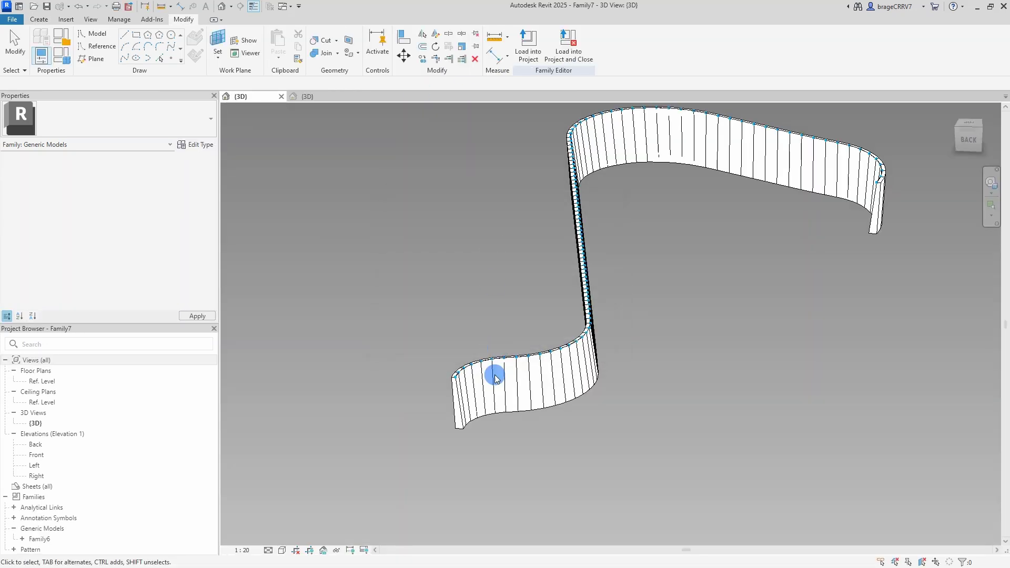
middle_click_drag(490, 306, 466, 303)
key("s")
key("a")
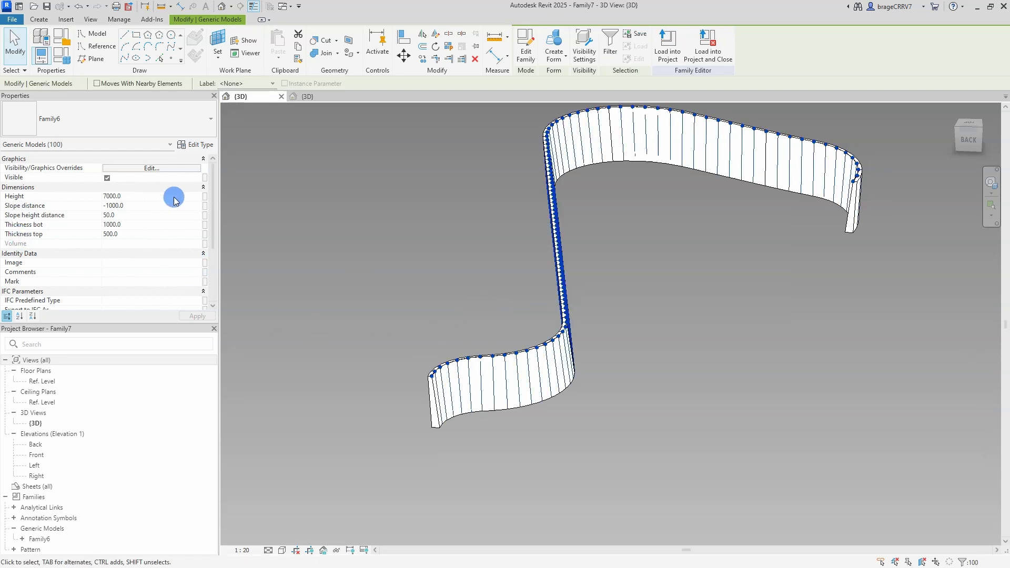
Step: Set the family values to Height 7000, Slope distance -1000, Slope height distance 50 and Thickness bot 1000
left_click(63, 62)
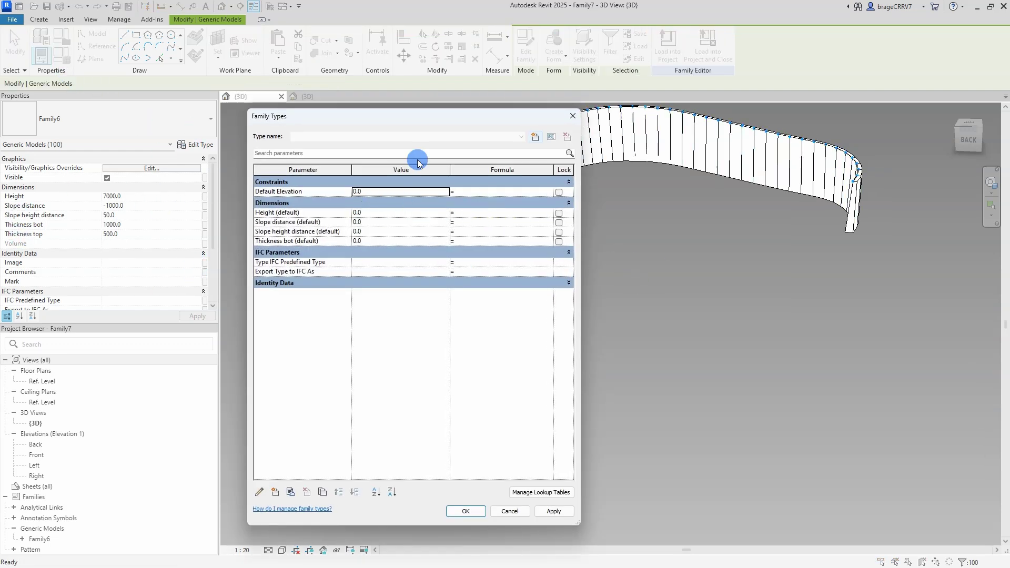
left_click_drag(410, 116, 509, 129)
left_click(481, 224)
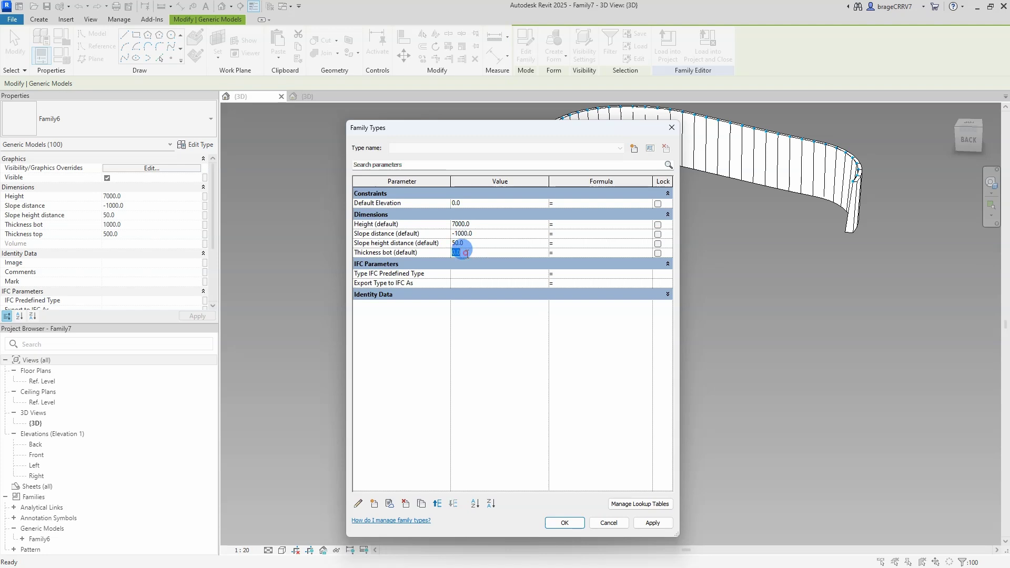
left_click(653, 522)
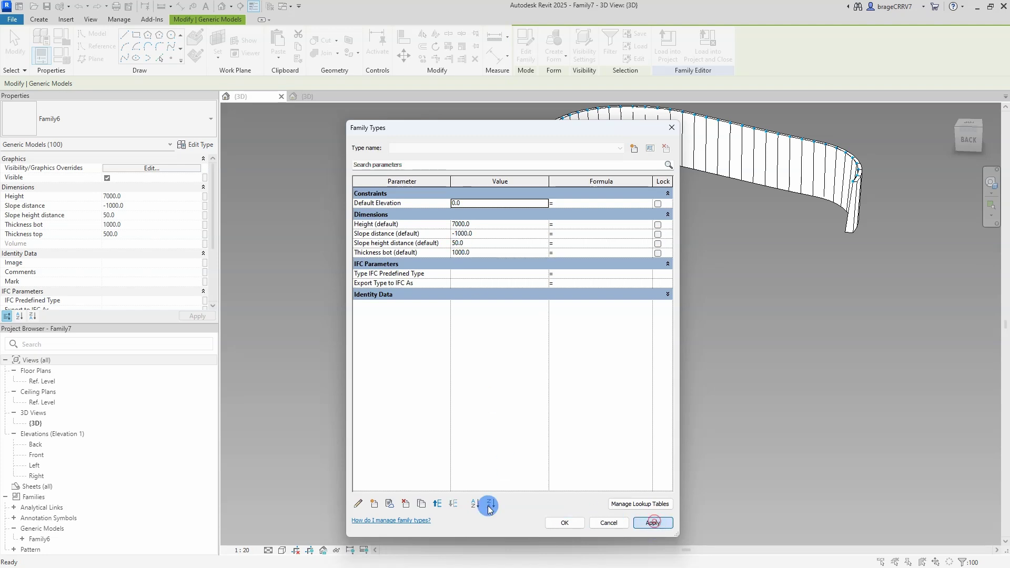
Step: Add a length instance parameter named Thickness top with the value 500 and accept the family types
left_click(377, 505)
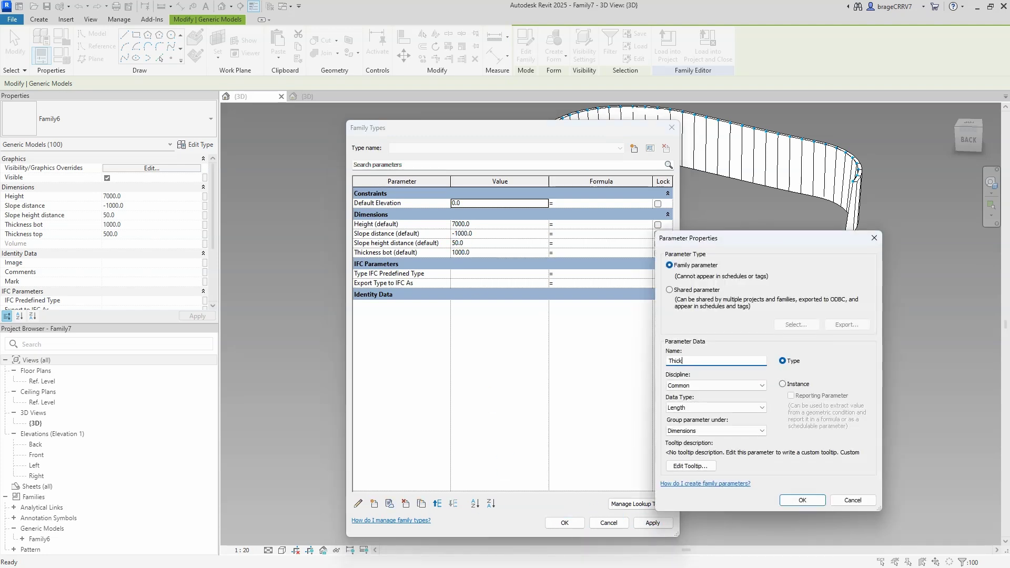
left_click(782, 384)
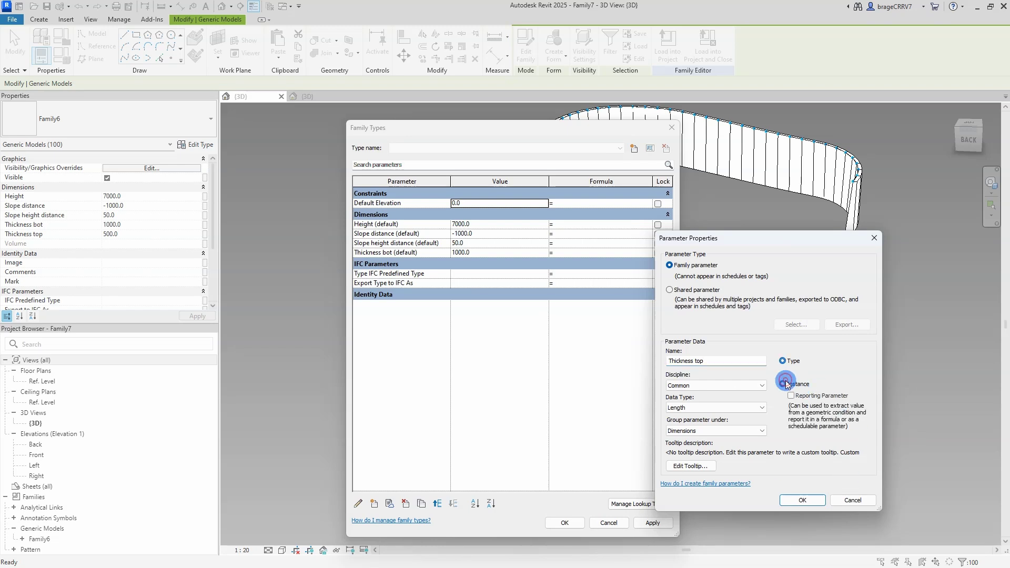
left_click(803, 500)
left_click(471, 262)
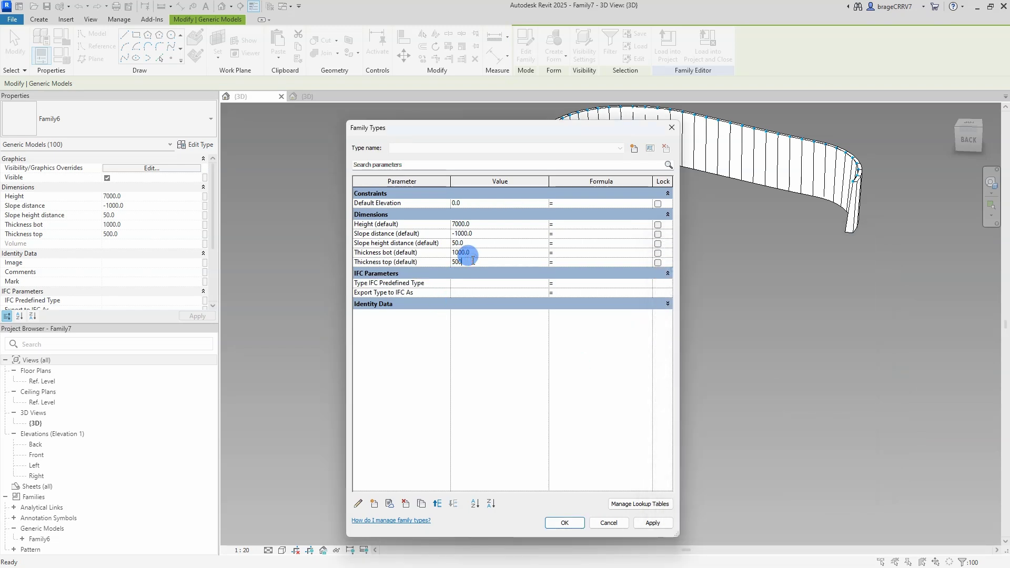
left_click(652, 522)
left_click(565, 523)
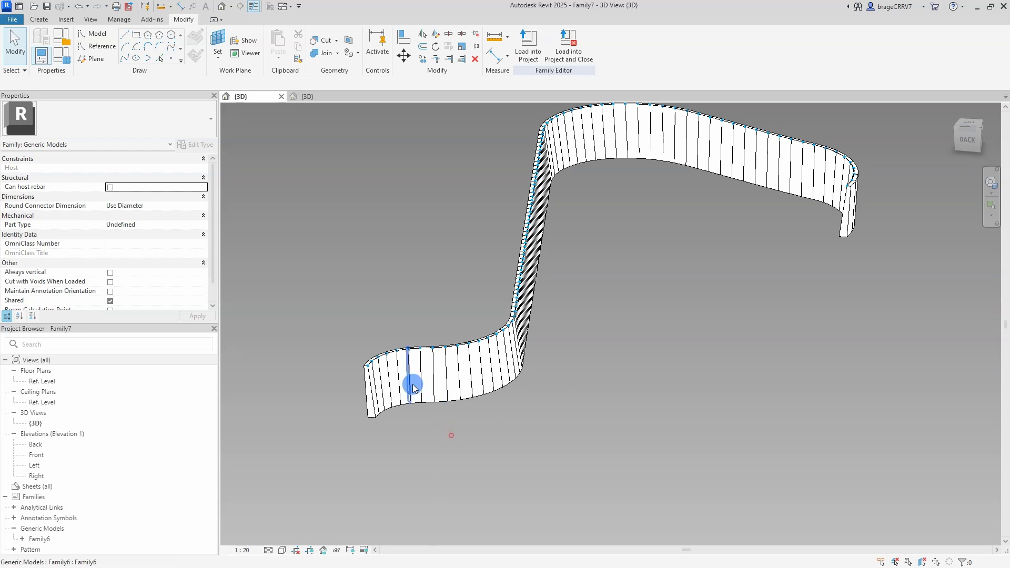
Step: Select all Family6 profiles and associate their Height and Slope distance with the family parameters of the same names
left_click(413, 387)
key("s")
key("a")
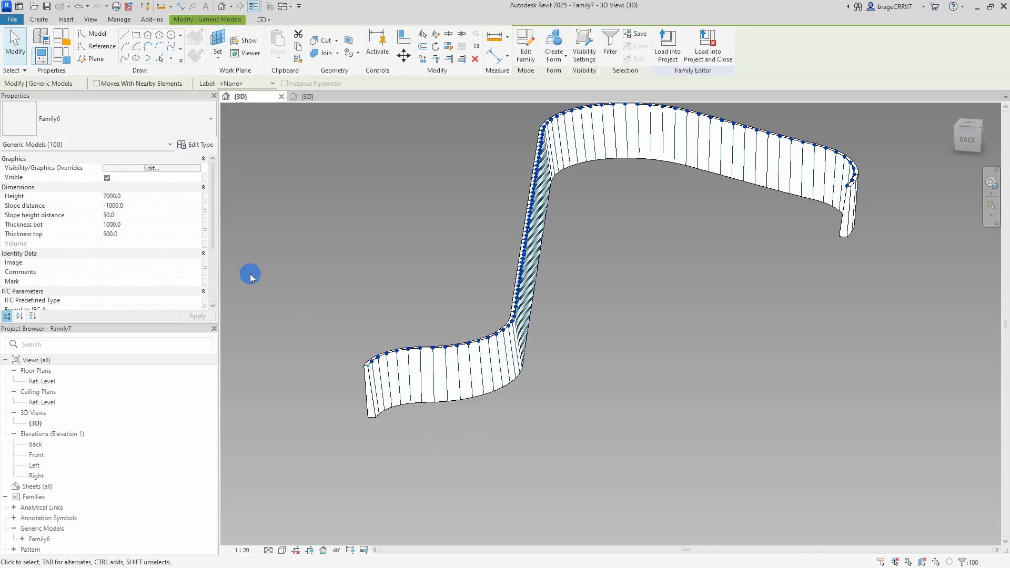
left_click(204, 197)
left_click(427, 266)
left_click(523, 378)
left_click(204, 205)
left_click(440, 271)
left_click(524, 378)
Step: Associate the profiles' Slope height distance, Thickness bot and Thickness top with the matching family parameters, and clear the selection
left_click(204, 216)
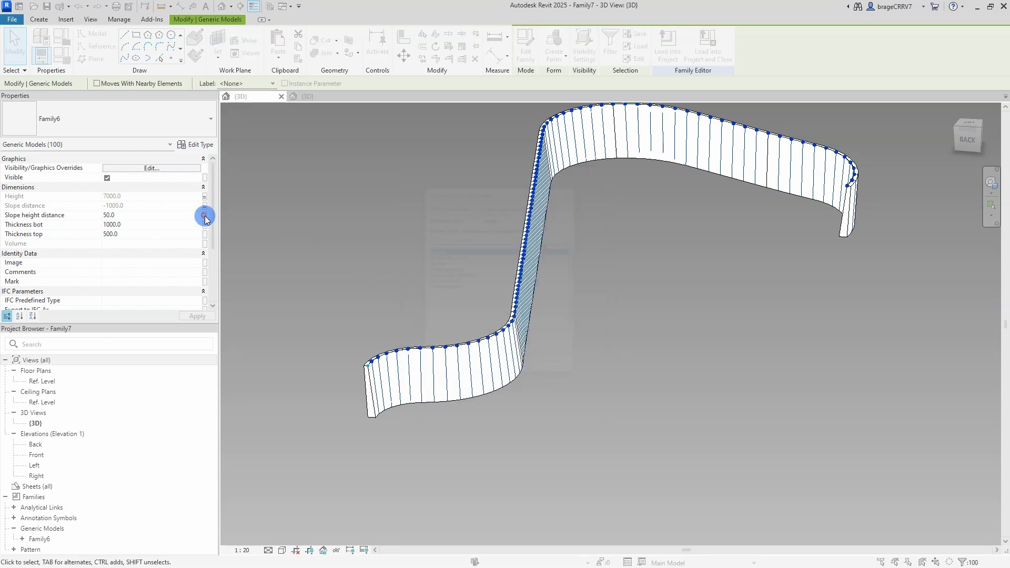
left_click(446, 270)
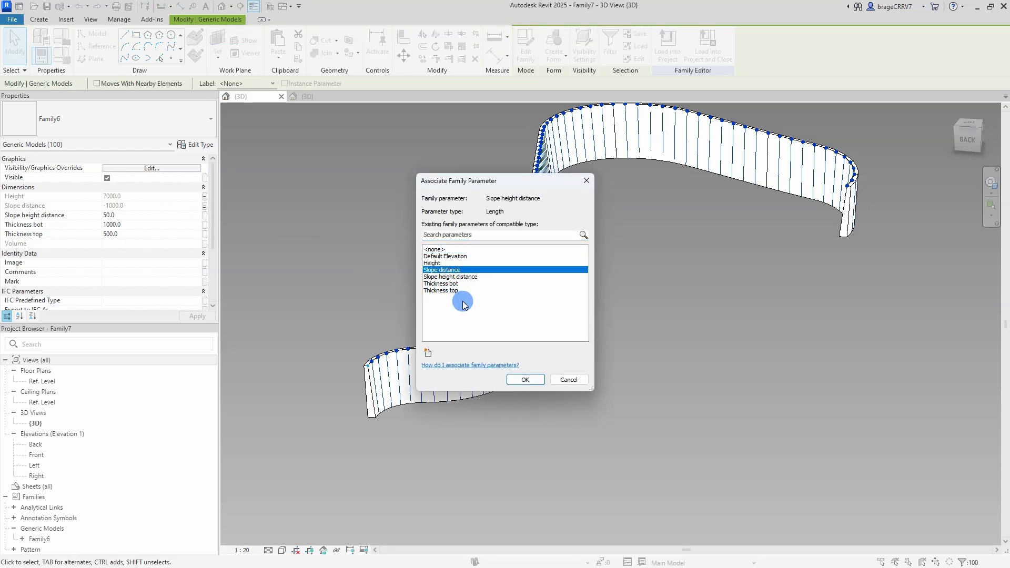
left_click(525, 379)
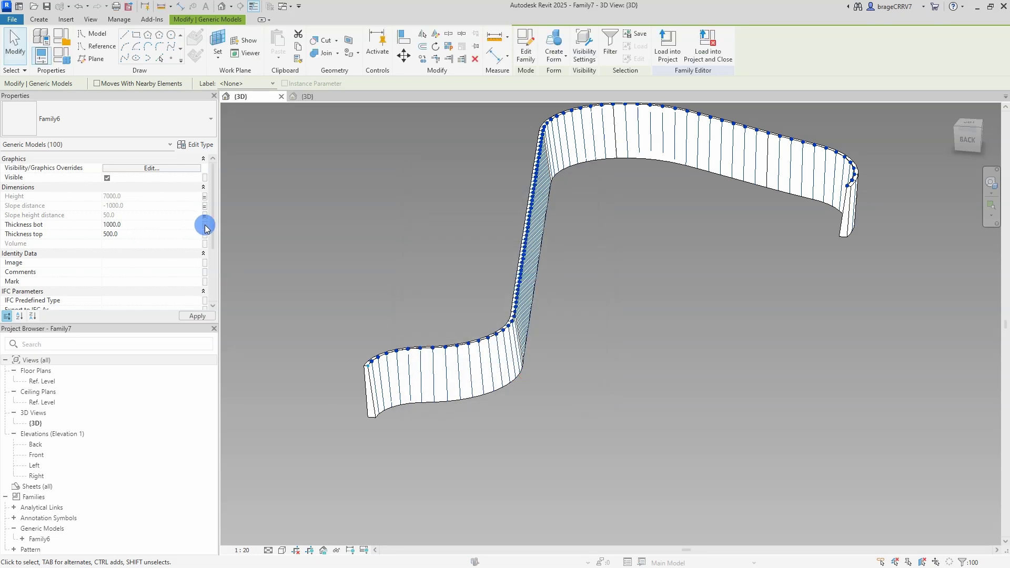
left_click(205, 227)
left_click(446, 284)
left_click(523, 380)
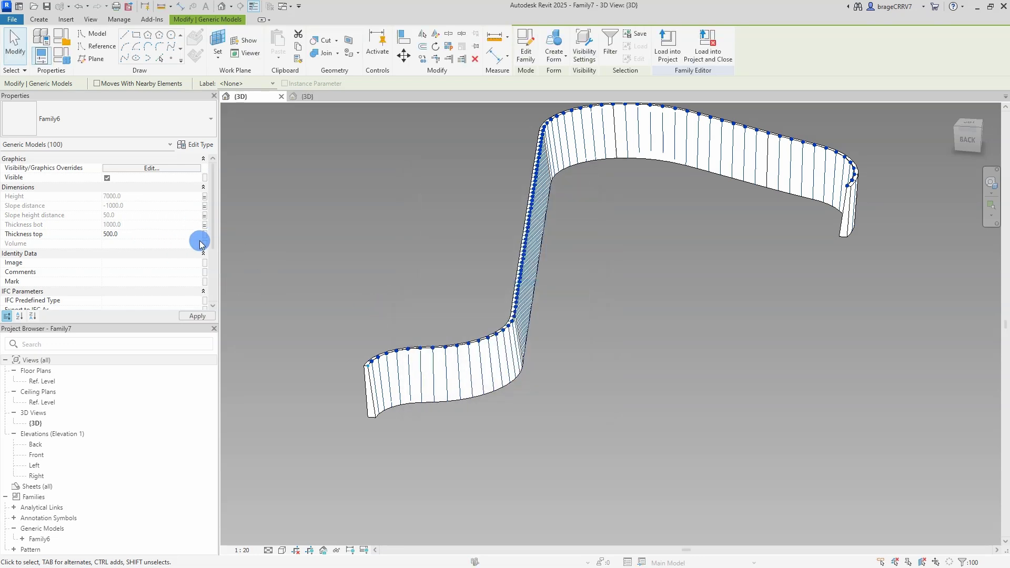
left_click(205, 234)
left_click(450, 289)
left_click(524, 380)
left_click(507, 421)
middle_click_drag(420, 284, 489, 122, "shift")
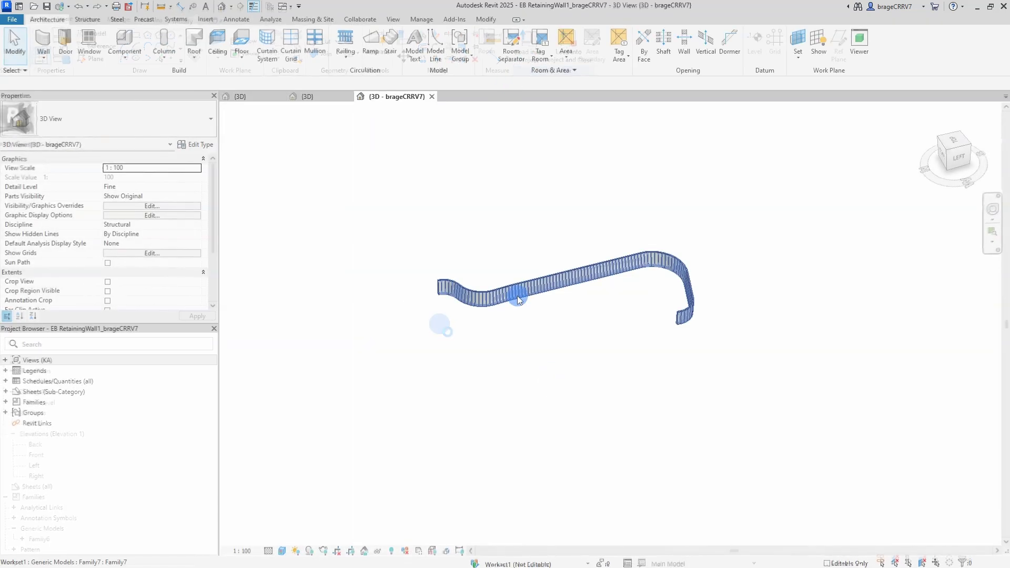
Step: Select the Family7 wall placed in the EB RetainingWall1 project and set its Height to 15000
middle_click_drag(538, 361, 634, 349, "shift")
scroll(642, 325, "up", 3)
middle_click_drag(695, 360, 562, 422)
left_click(685, 400)
left_click(596, 319)
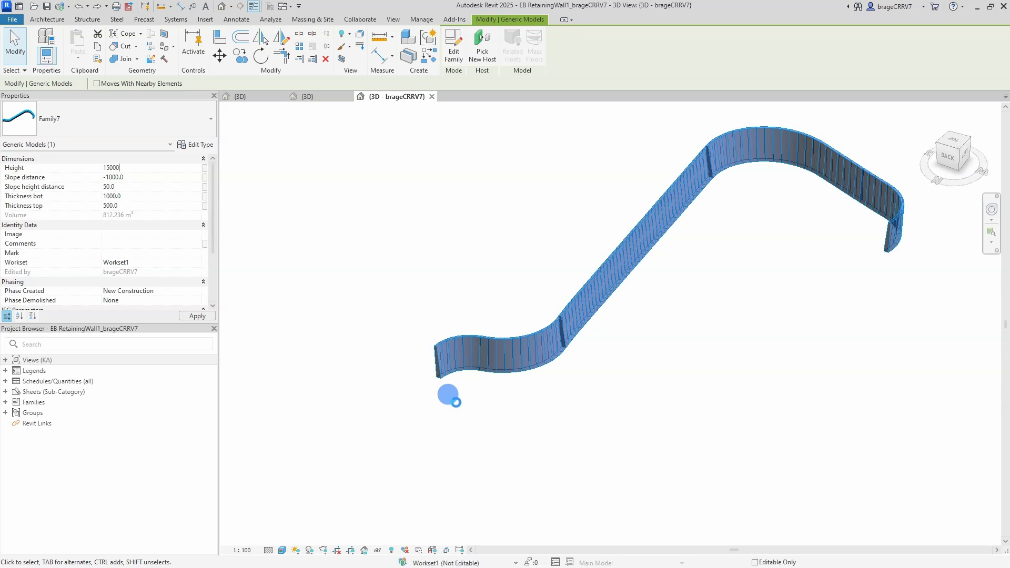
Step: Set the Family7 wall's Thickness bot to 2000 and its Slope height distance to 100
left_click(448, 395)
left_click(485, 444)
middle_click_drag(519, 462, 573, 436, "shift")
scroll(592, 363, "up", 5)
left_click(621, 321)
middle_click_drag(726, 385, 521, 436)
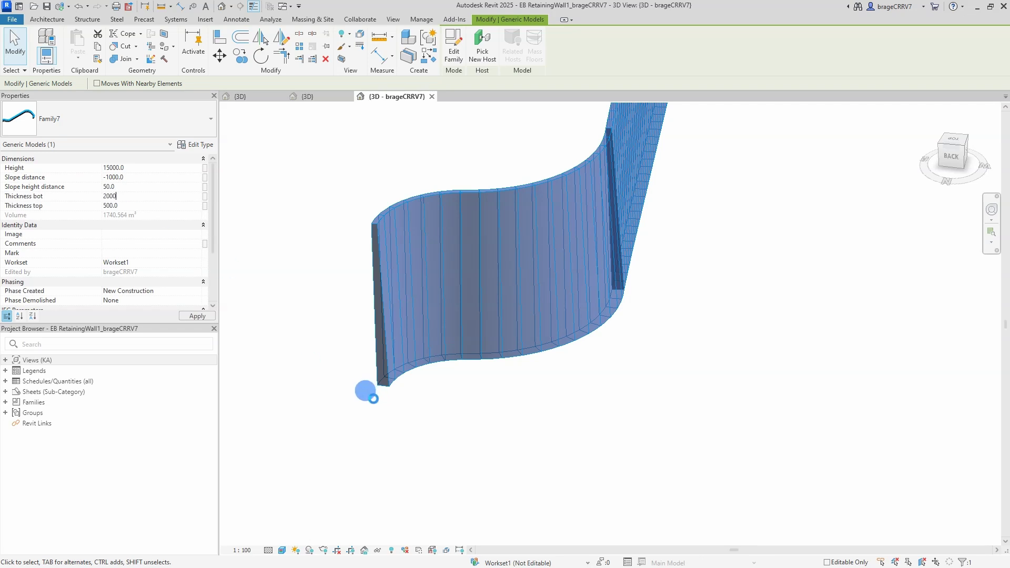
left_click(374, 401)
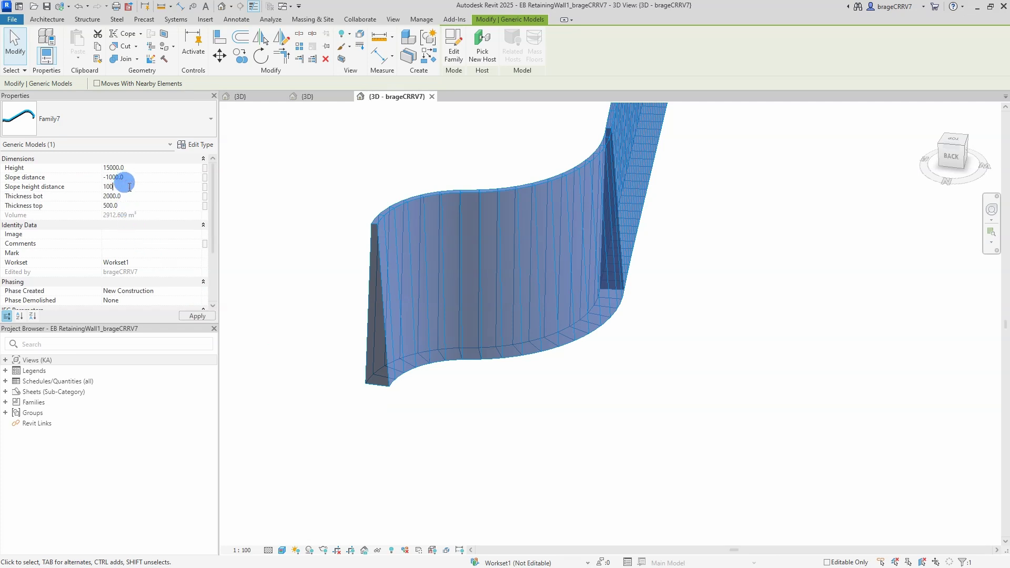
left_click(329, 407)
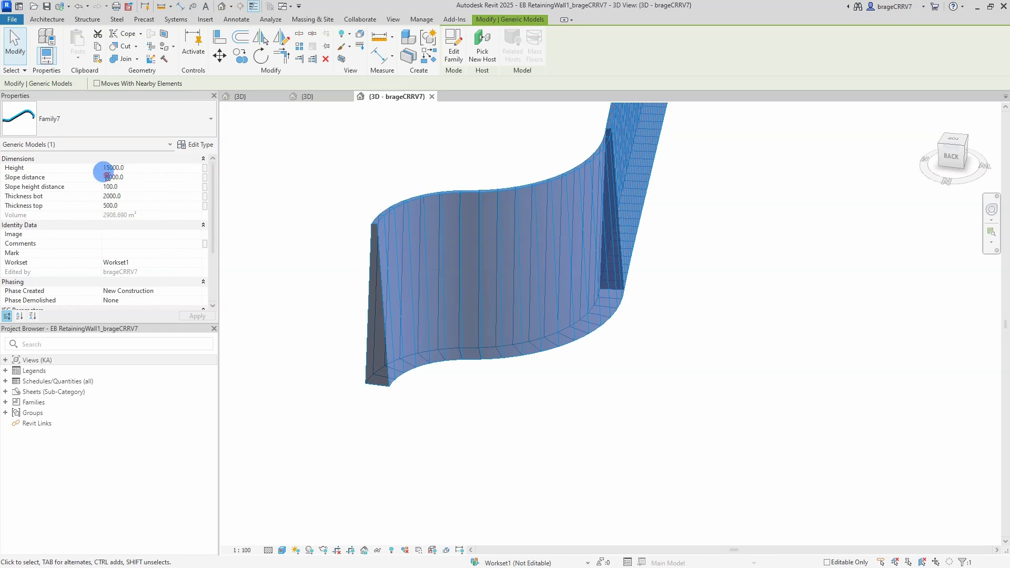
left_click(360, 409)
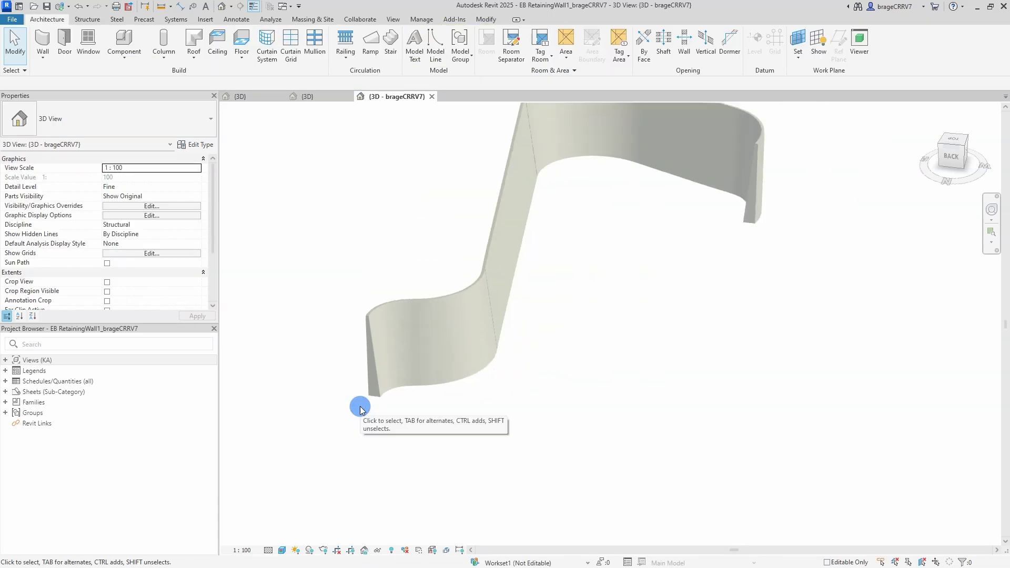
Step: Set the Family7 wall's Height to 7000 and Thickness bot to 1000, and clear the selection
left_click(378, 390)
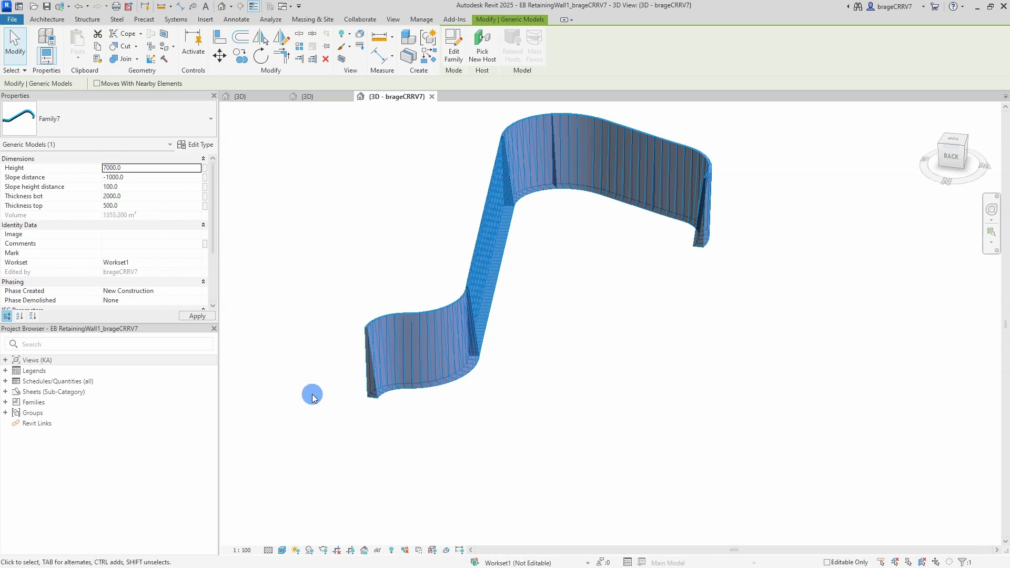
key("Escape")
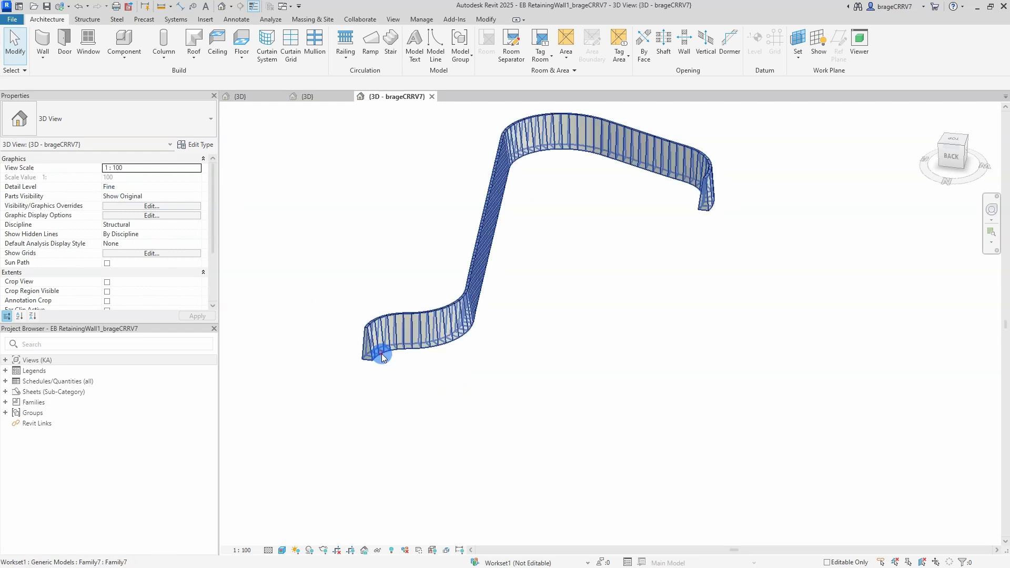
left_click(383, 357)
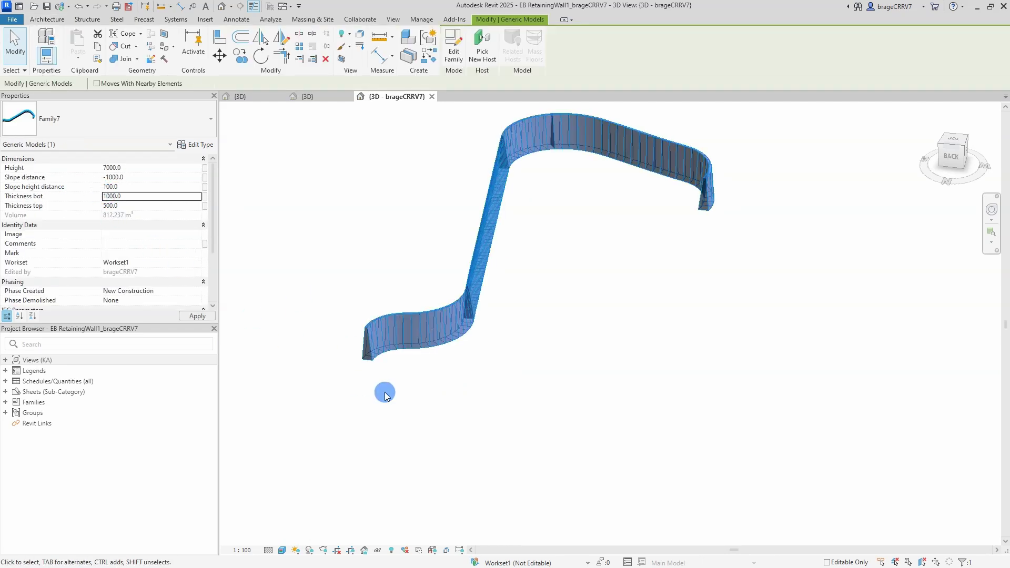
key("Escape")
Step: View the project from the top and move the Family7 wall over to the existing site structures
scroll(369, 353, "up", 5)
middle_click_drag(445, 456, 447, 452, "shift")
scroll(446, 452, "down", 6)
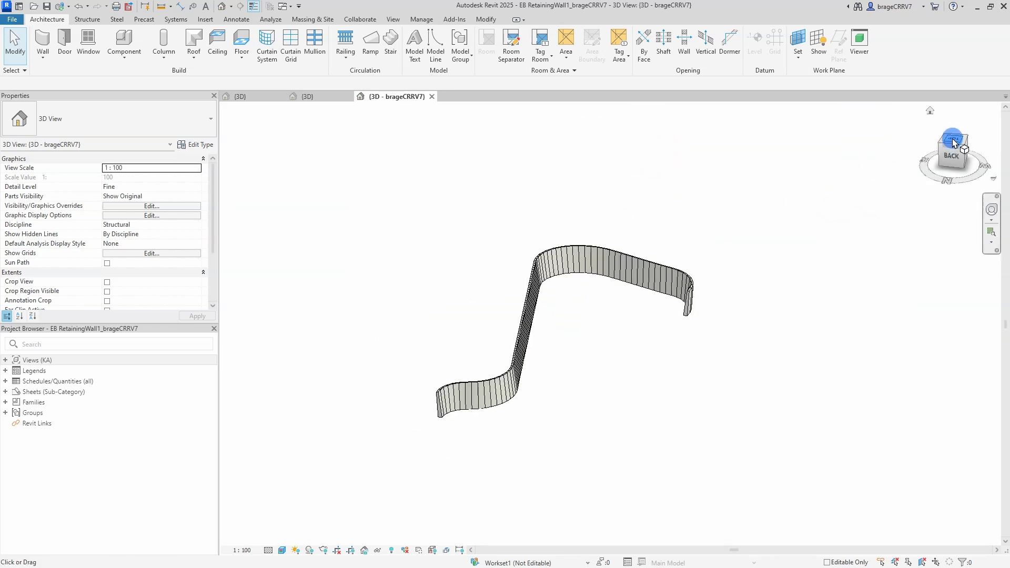
left_click(953, 141)
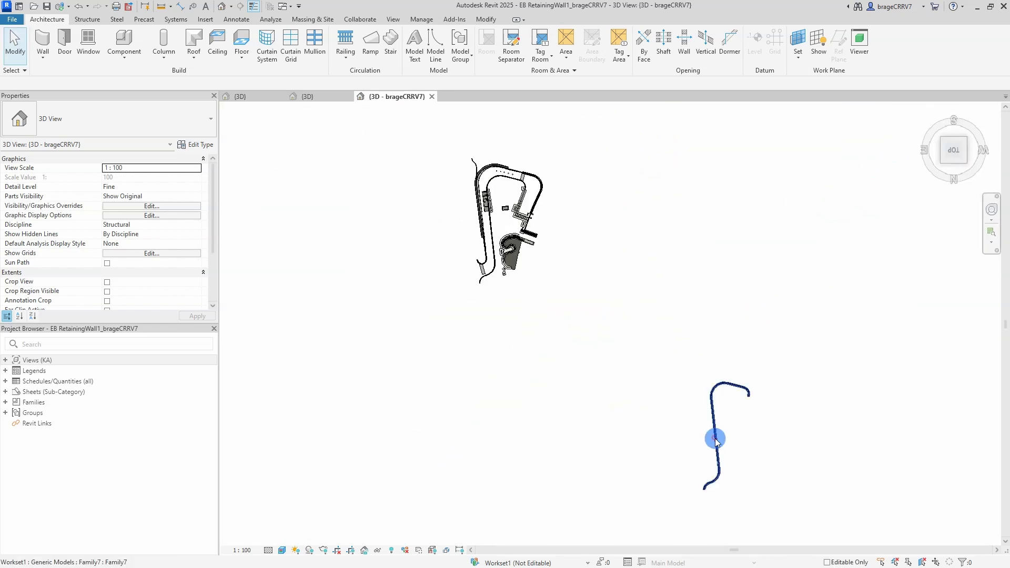
left_click_drag(705, 428, 497, 220)
scroll(481, 246, "up", 8)
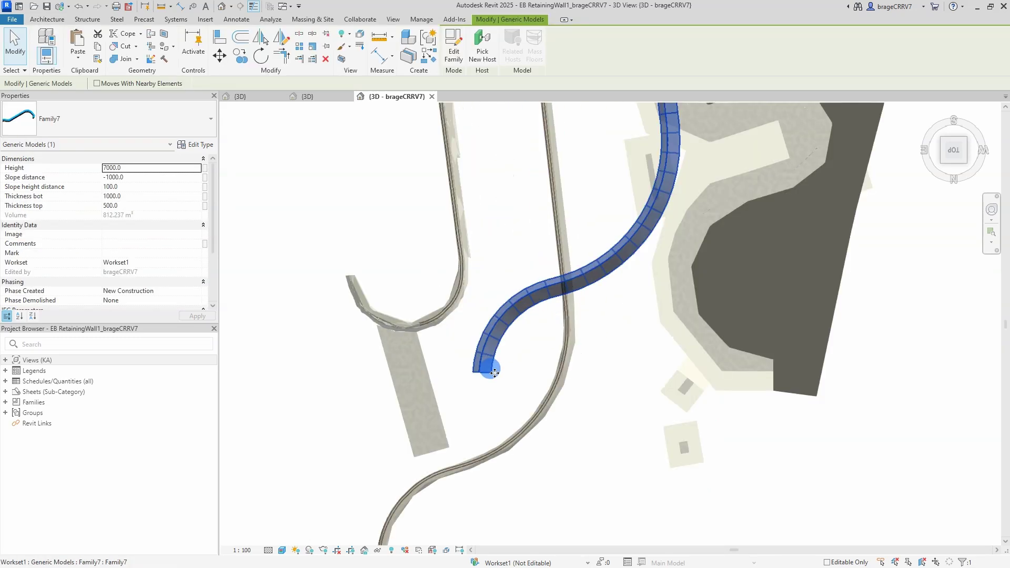
left_click(490, 388)
middle_click_drag(489, 388, 564, 278)
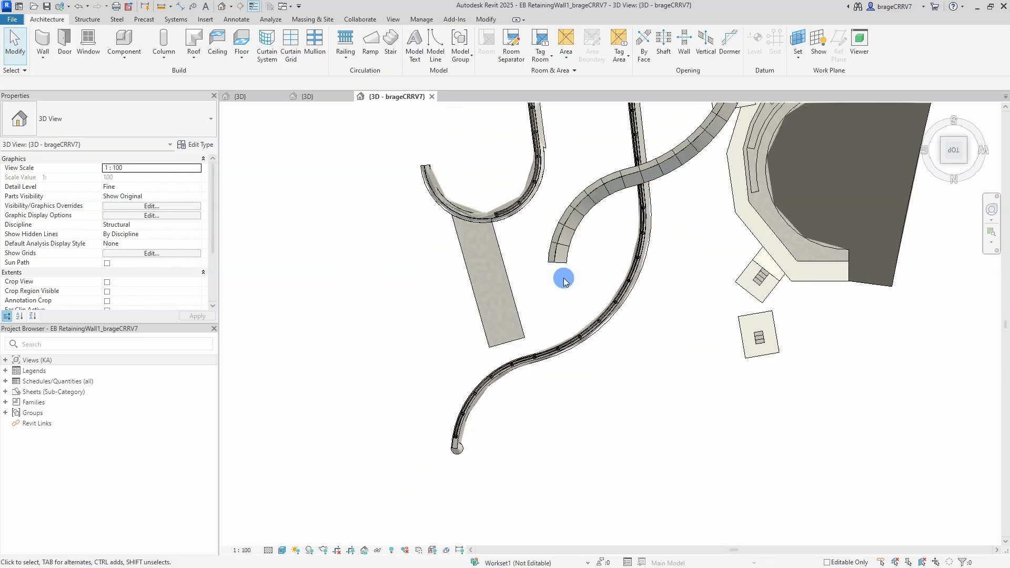
Step: Hide the existing curved retaining wall beneath the outer railing in the 3D view
left_click(491, 393)
middle_click_drag(491, 393, 409, 297, "shift")
left_click(408, 298)
middle_click_drag(402, 342, 479, 347, "shift")
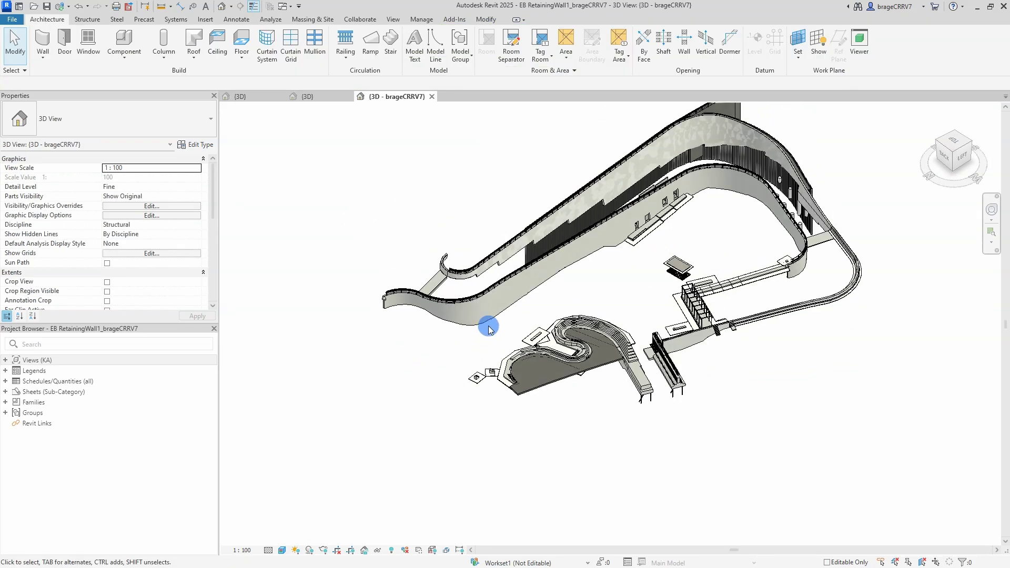
scroll(472, 319, "up", 2)
left_click(452, 326)
key("e")
key("h")
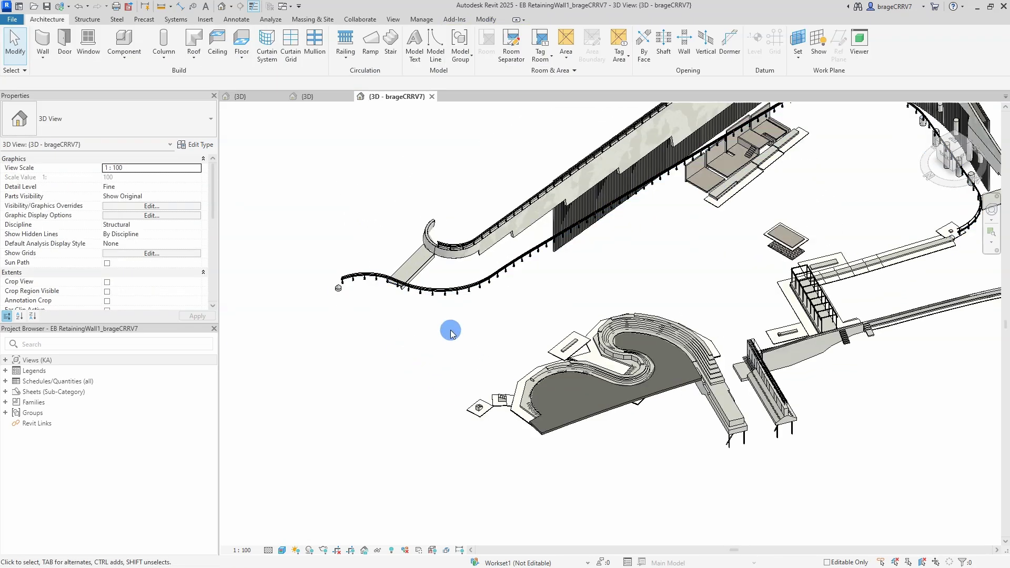
Step: In the top view, move the Family7 wall so its end meets the round element at the railing's end
middle_click_drag(450, 333, 463, 353, "shift")
scroll(463, 353, "down", 4)
left_click(950, 144)
left_click(951, 149)
scroll(658, 471, "up", 8)
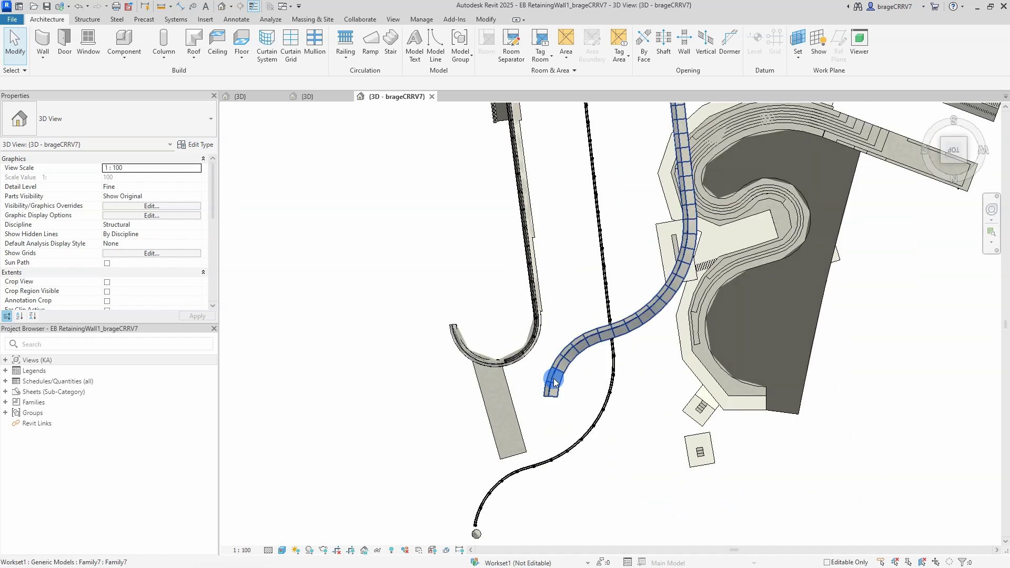
scroll(555, 388, "up", 3)
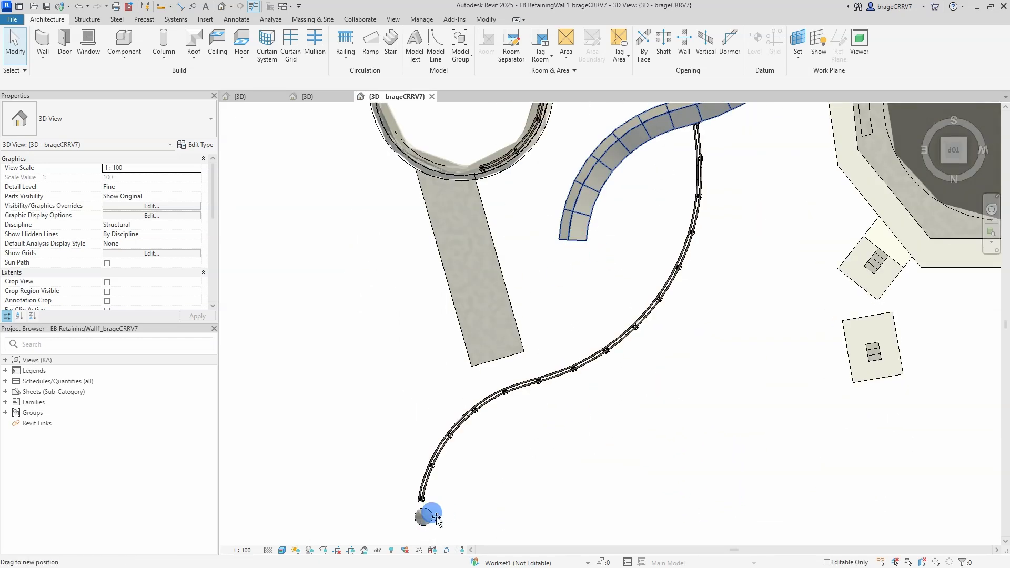
left_click_drag(437, 518, 437, 517)
middle_click_drag(492, 534, 547, 433)
scroll(477, 420, "up", 5)
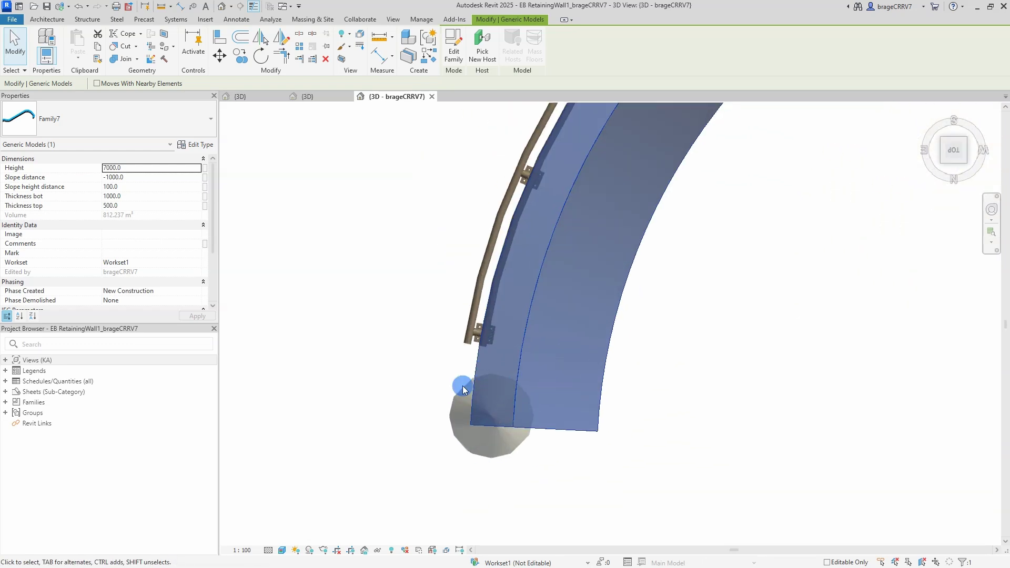